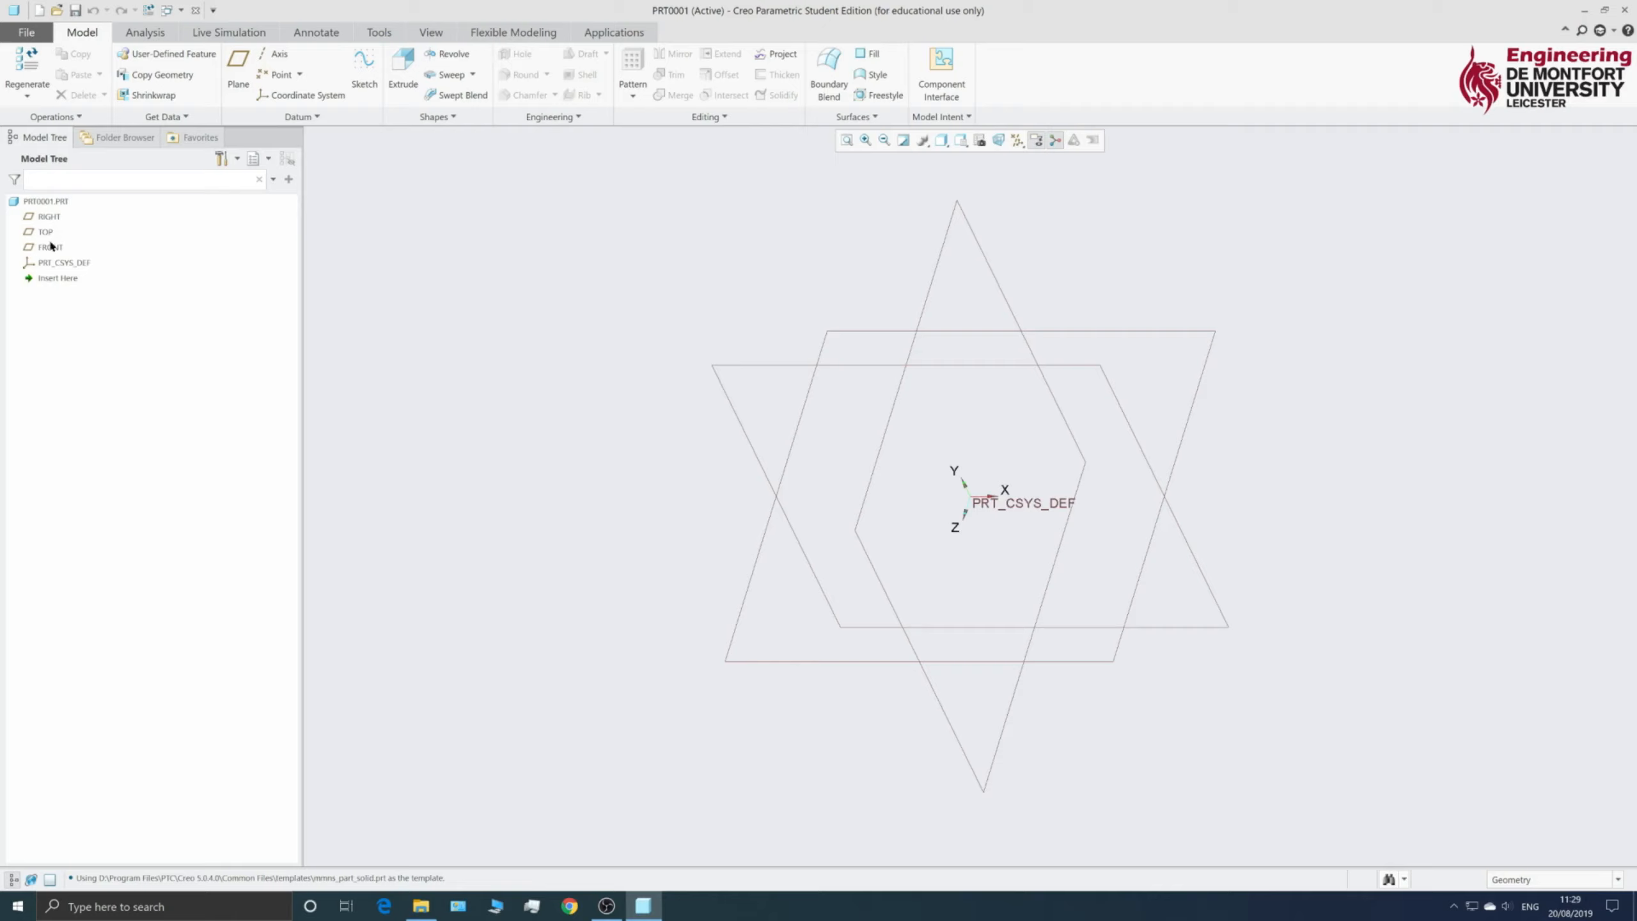
# - Inspect the RIGHT, TOP and FRONT planes and PRT_CSYS_DEF, then select the TOP plane
pyautogui.click(47, 220)
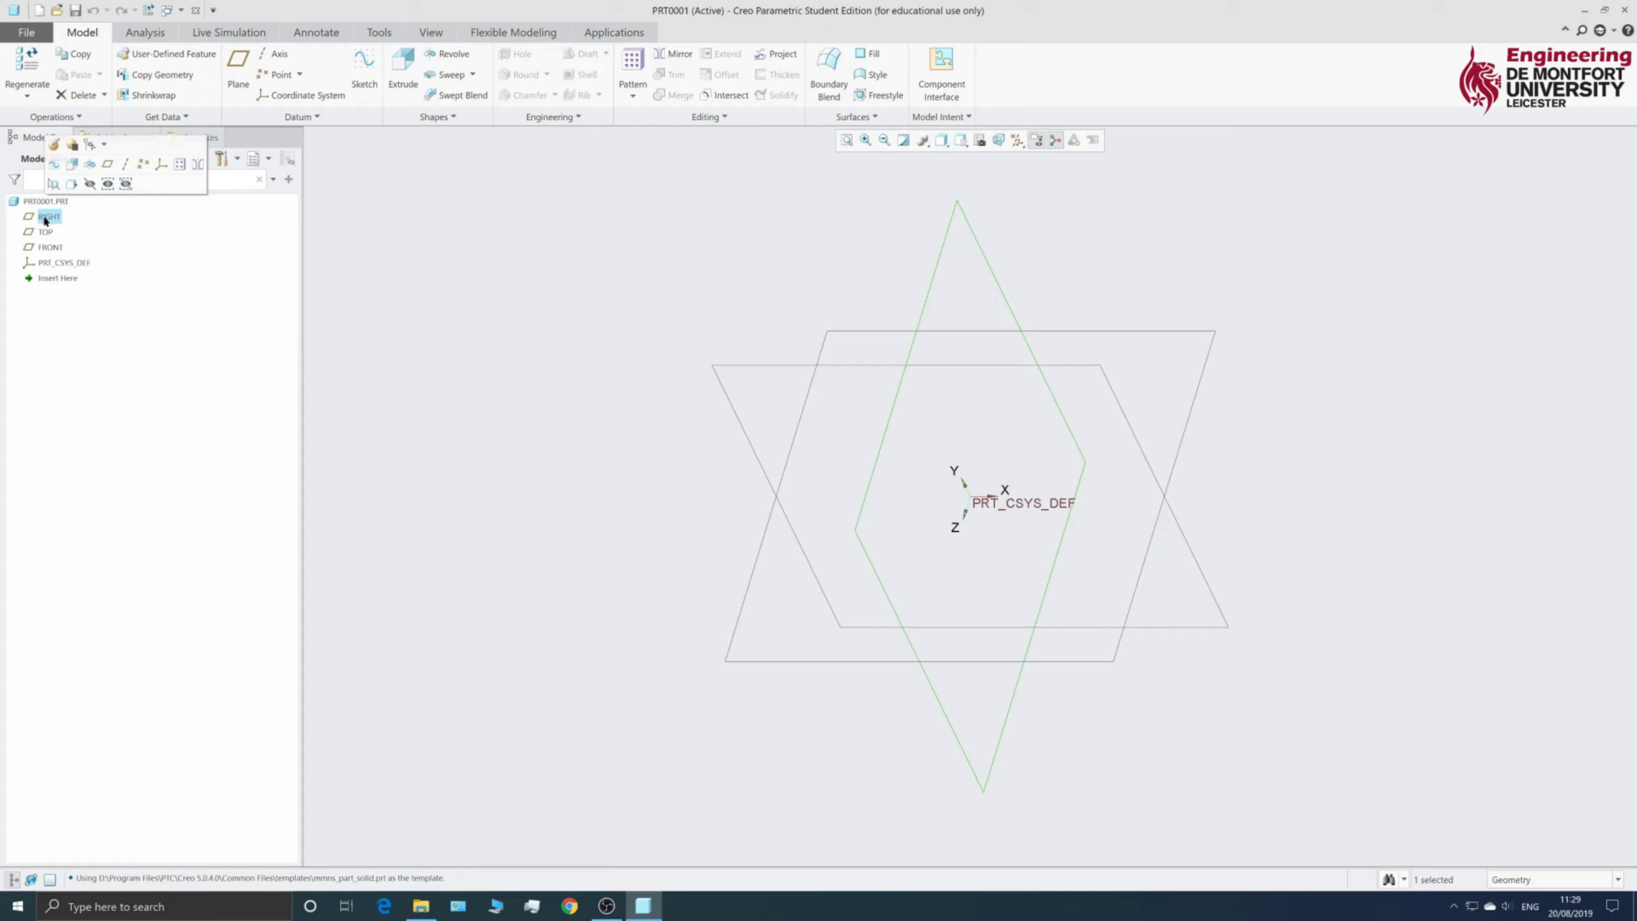
pyautogui.click(45, 233)
pyautogui.click(50, 248)
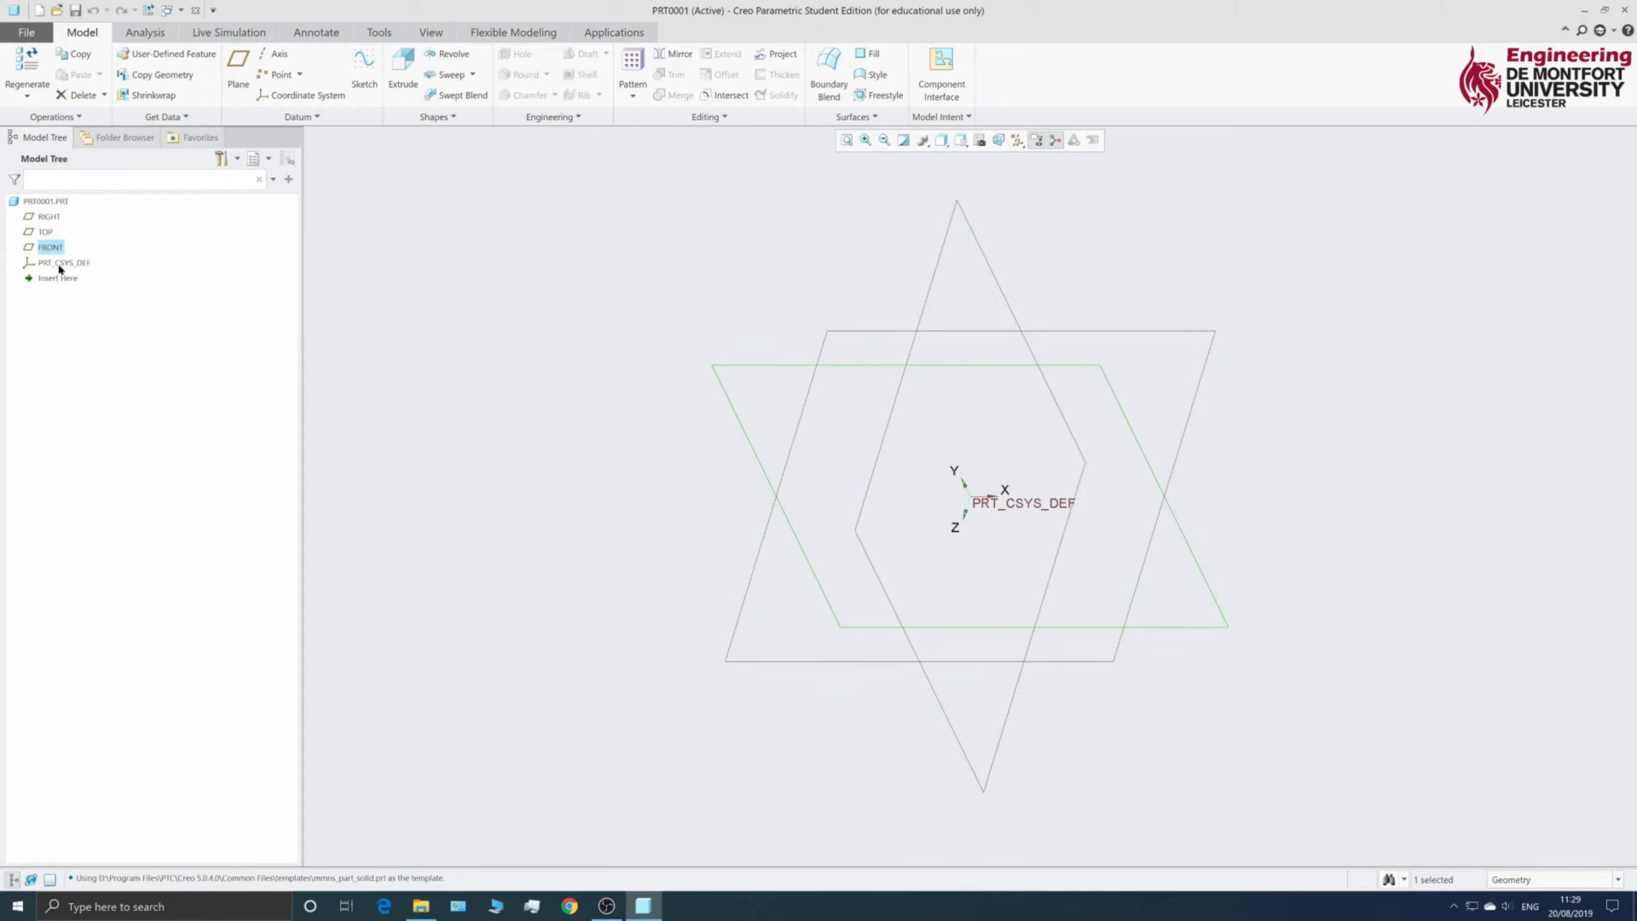
pyautogui.click(58, 266)
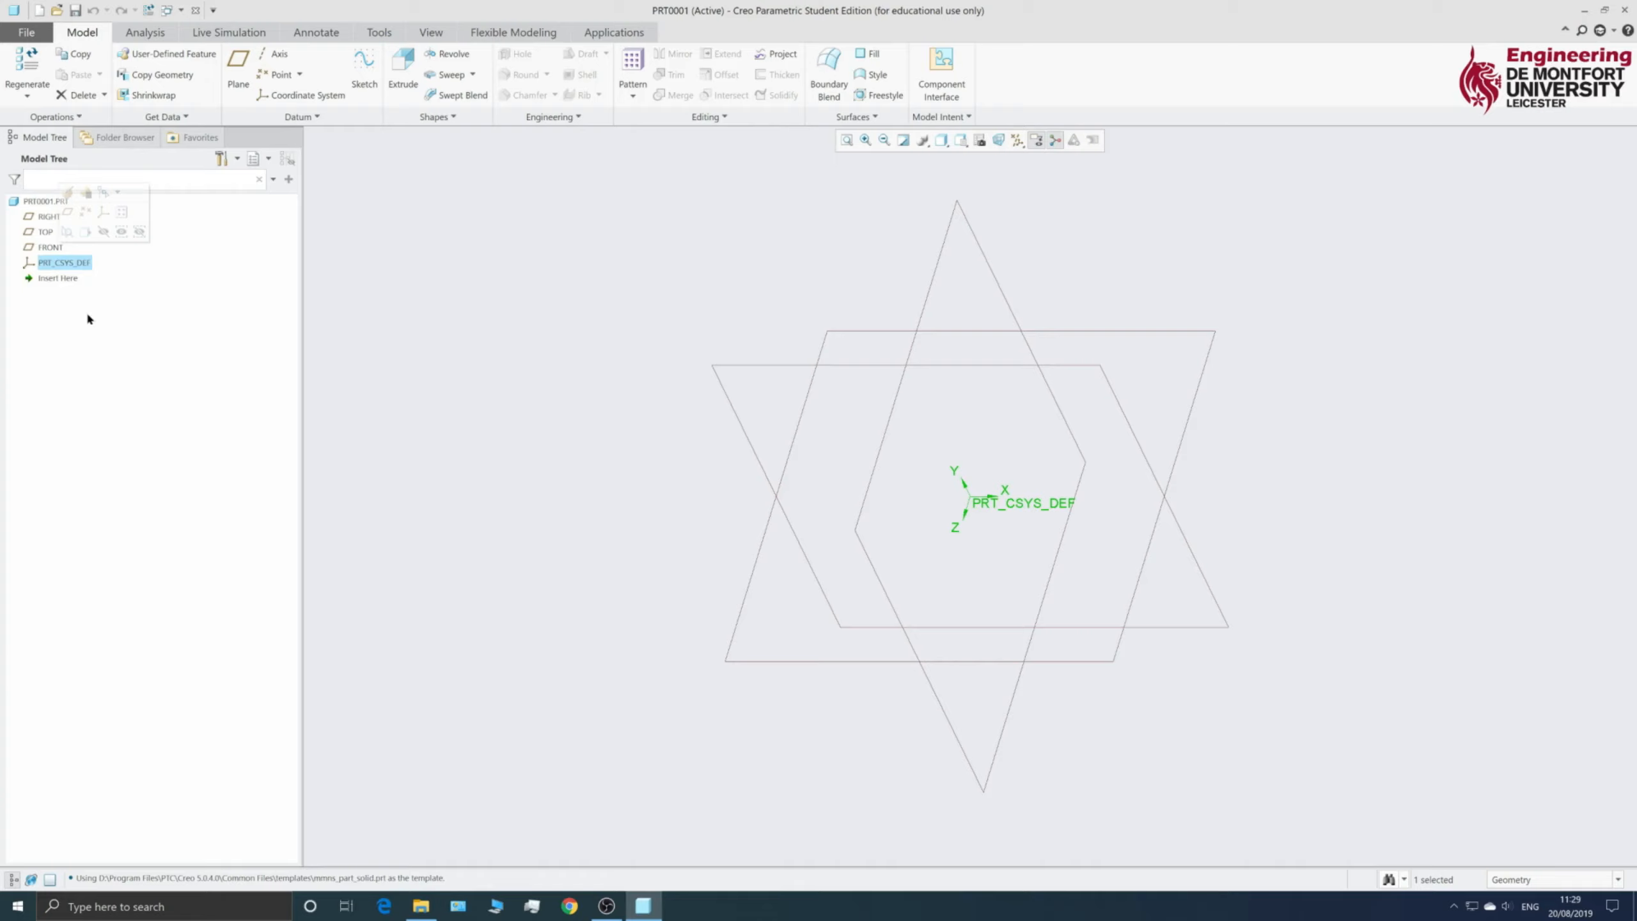
pyautogui.click(480, 282)
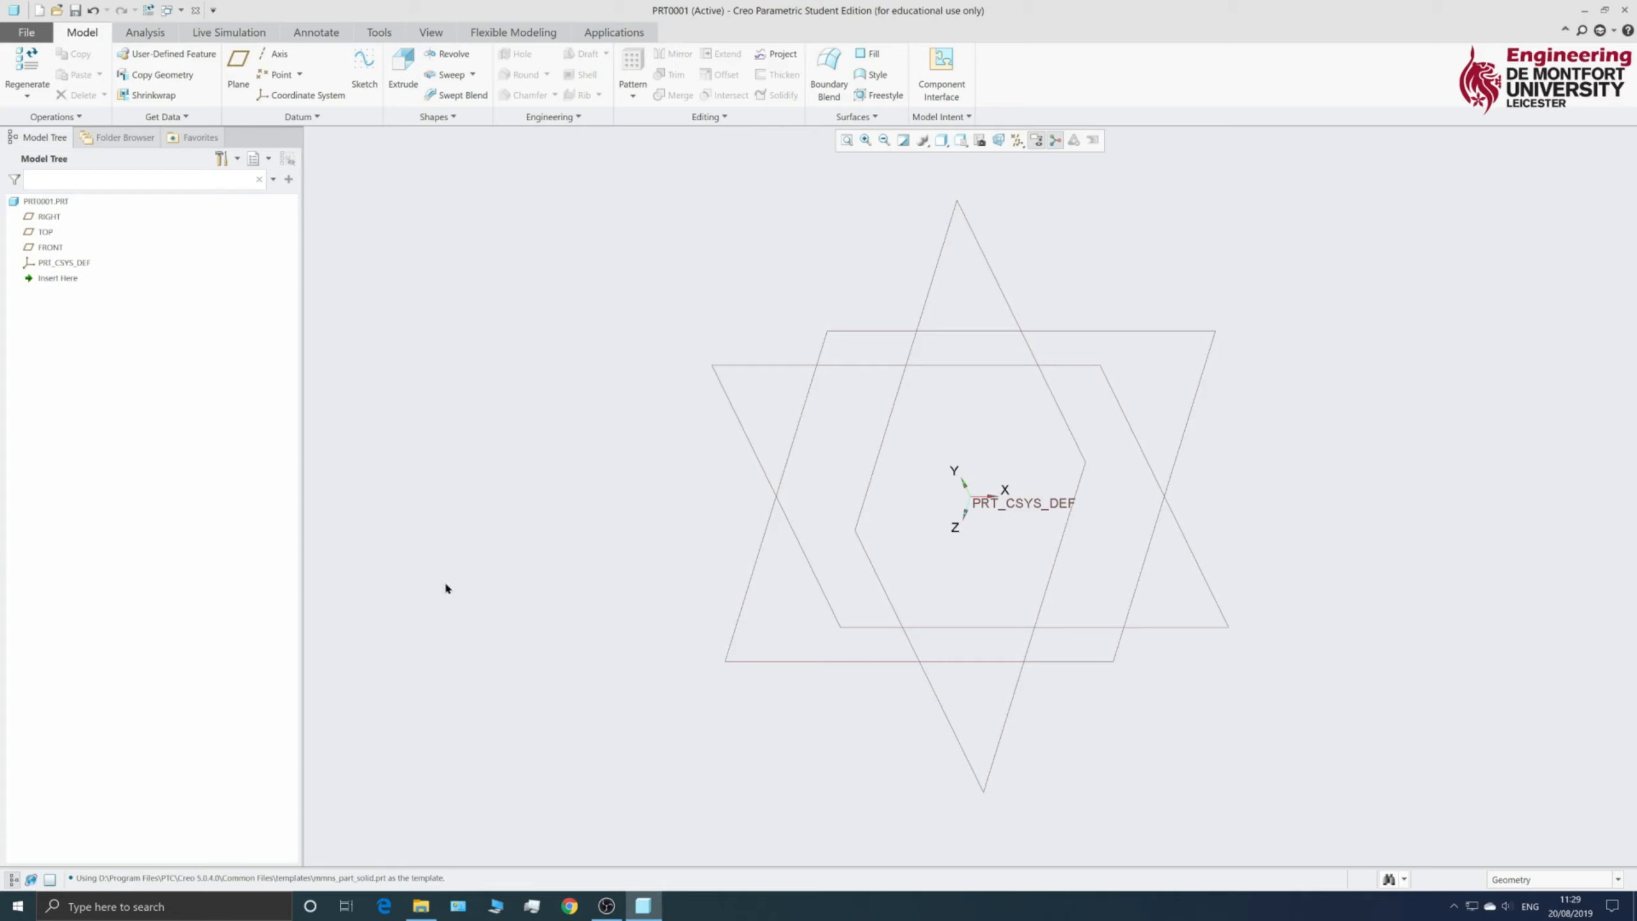
pyautogui.click(843, 331)
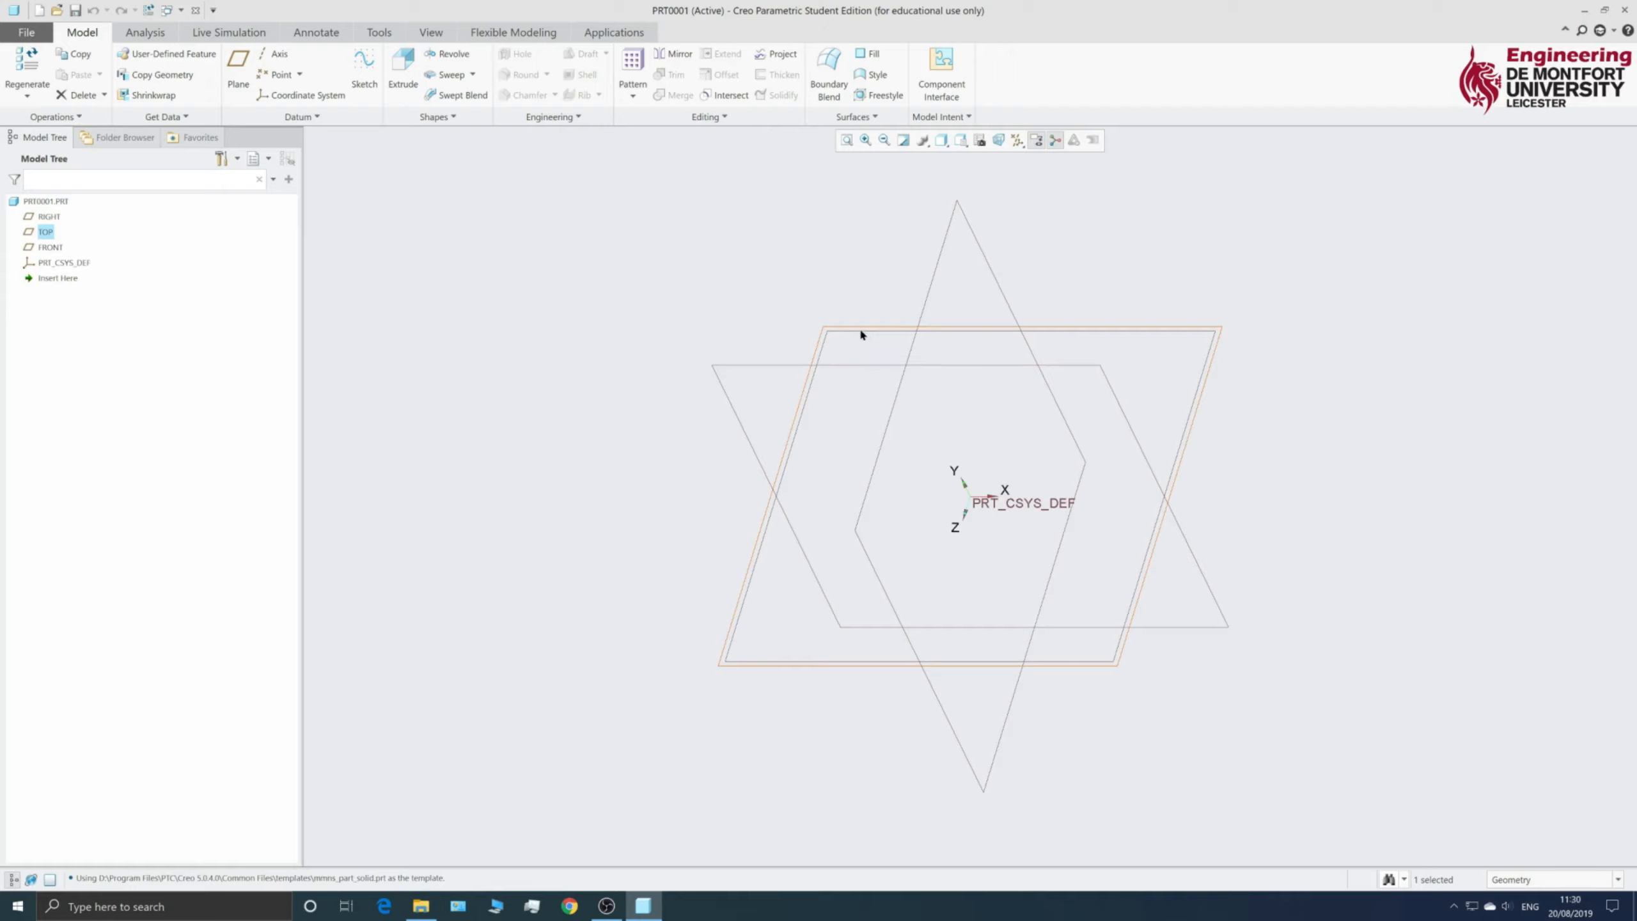
# - Start Sketch 1 using the selected TOP datum plane as the sketching plane
pyautogui.click(364, 76)
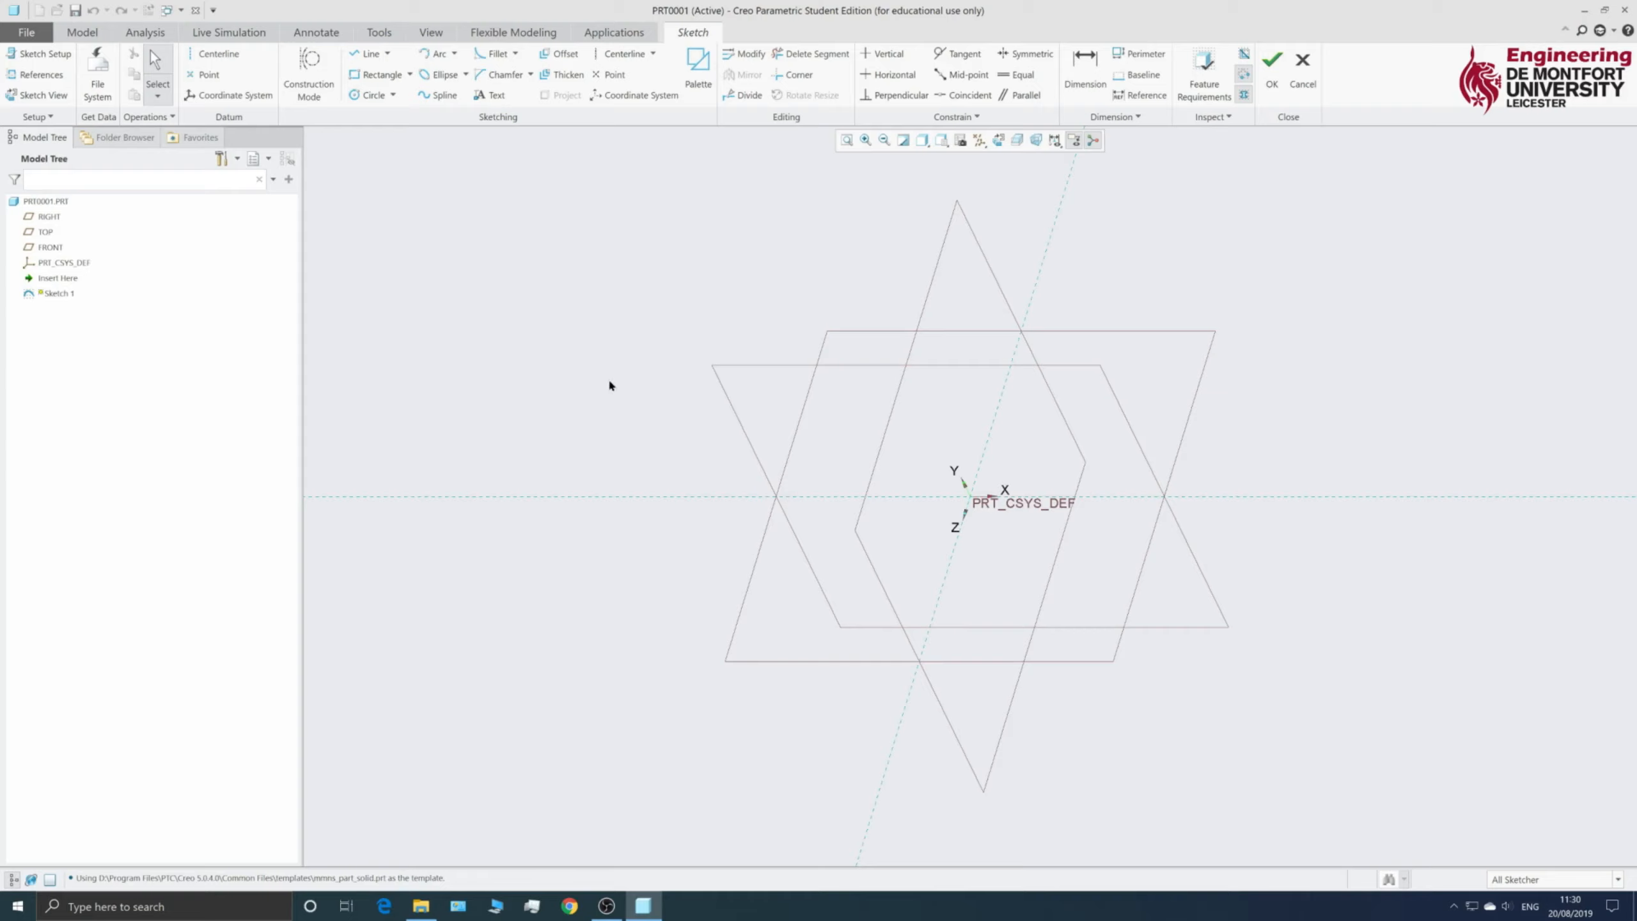
# - Orient the sketch to Sketch View and start a Center Rectangle at the origin
pyautogui.click(998, 141)
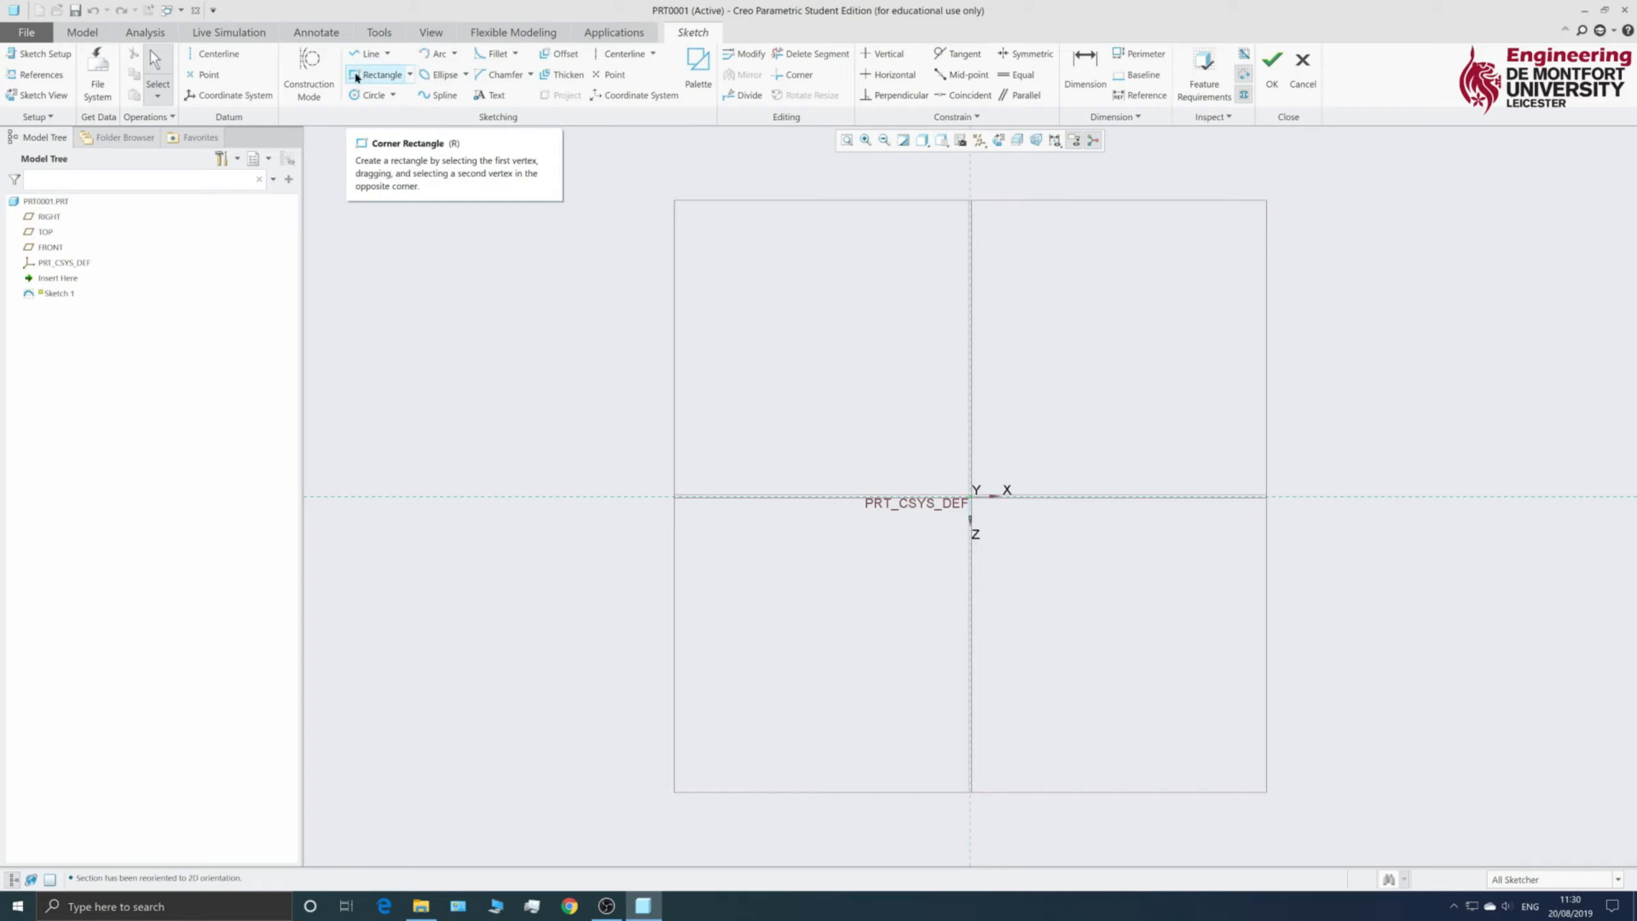
pyautogui.click(410, 75)
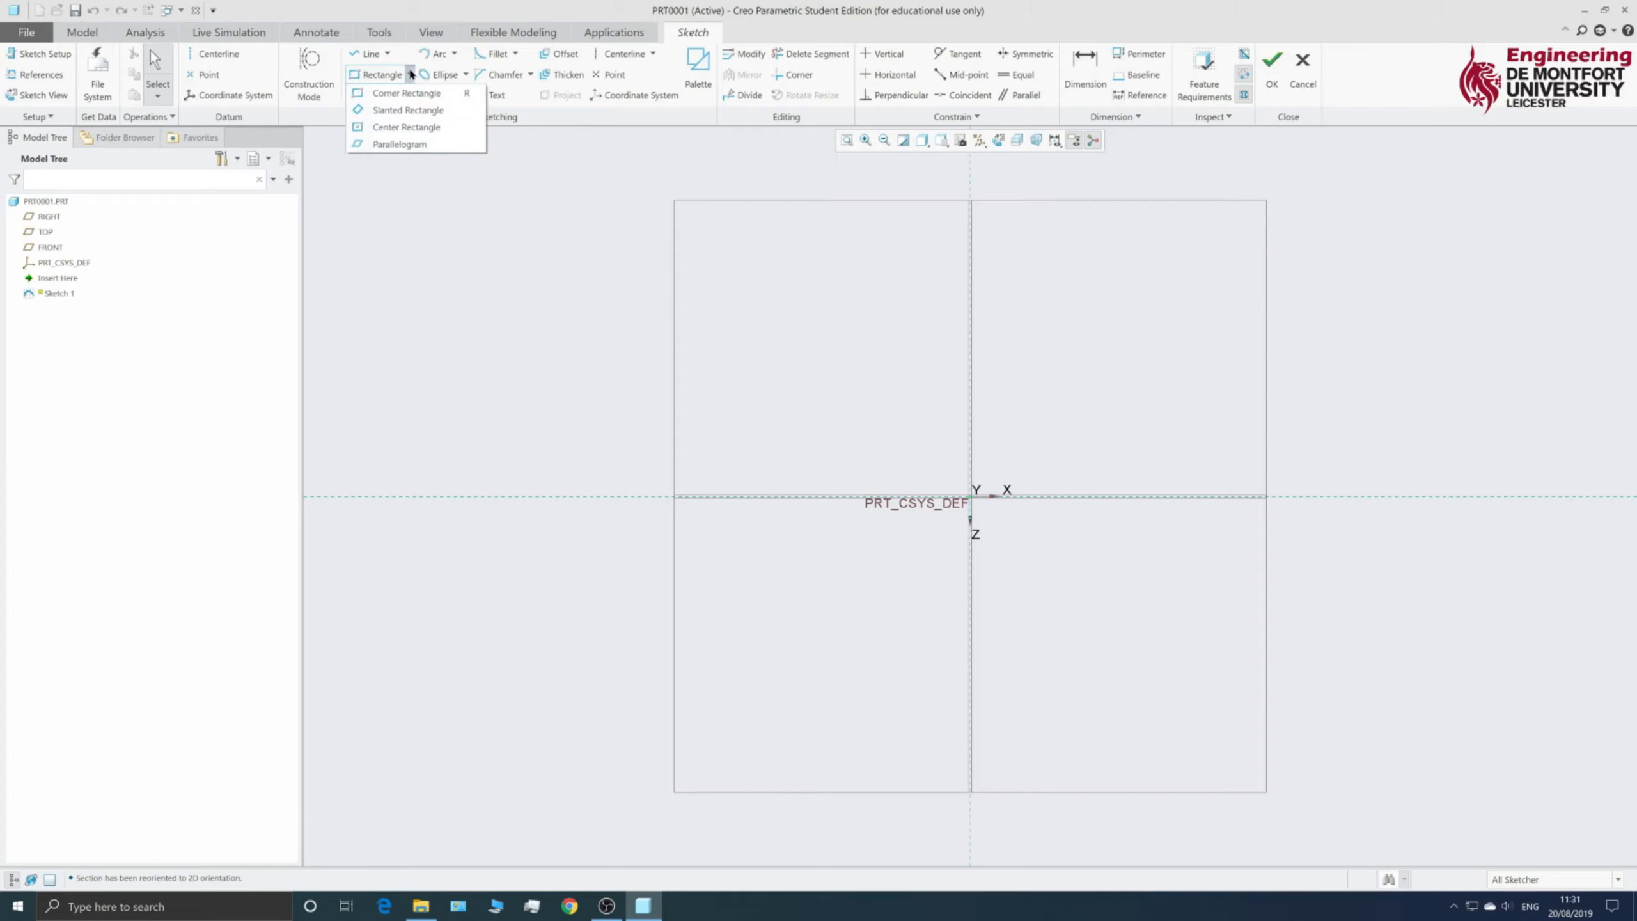
pyautogui.click(396, 129)
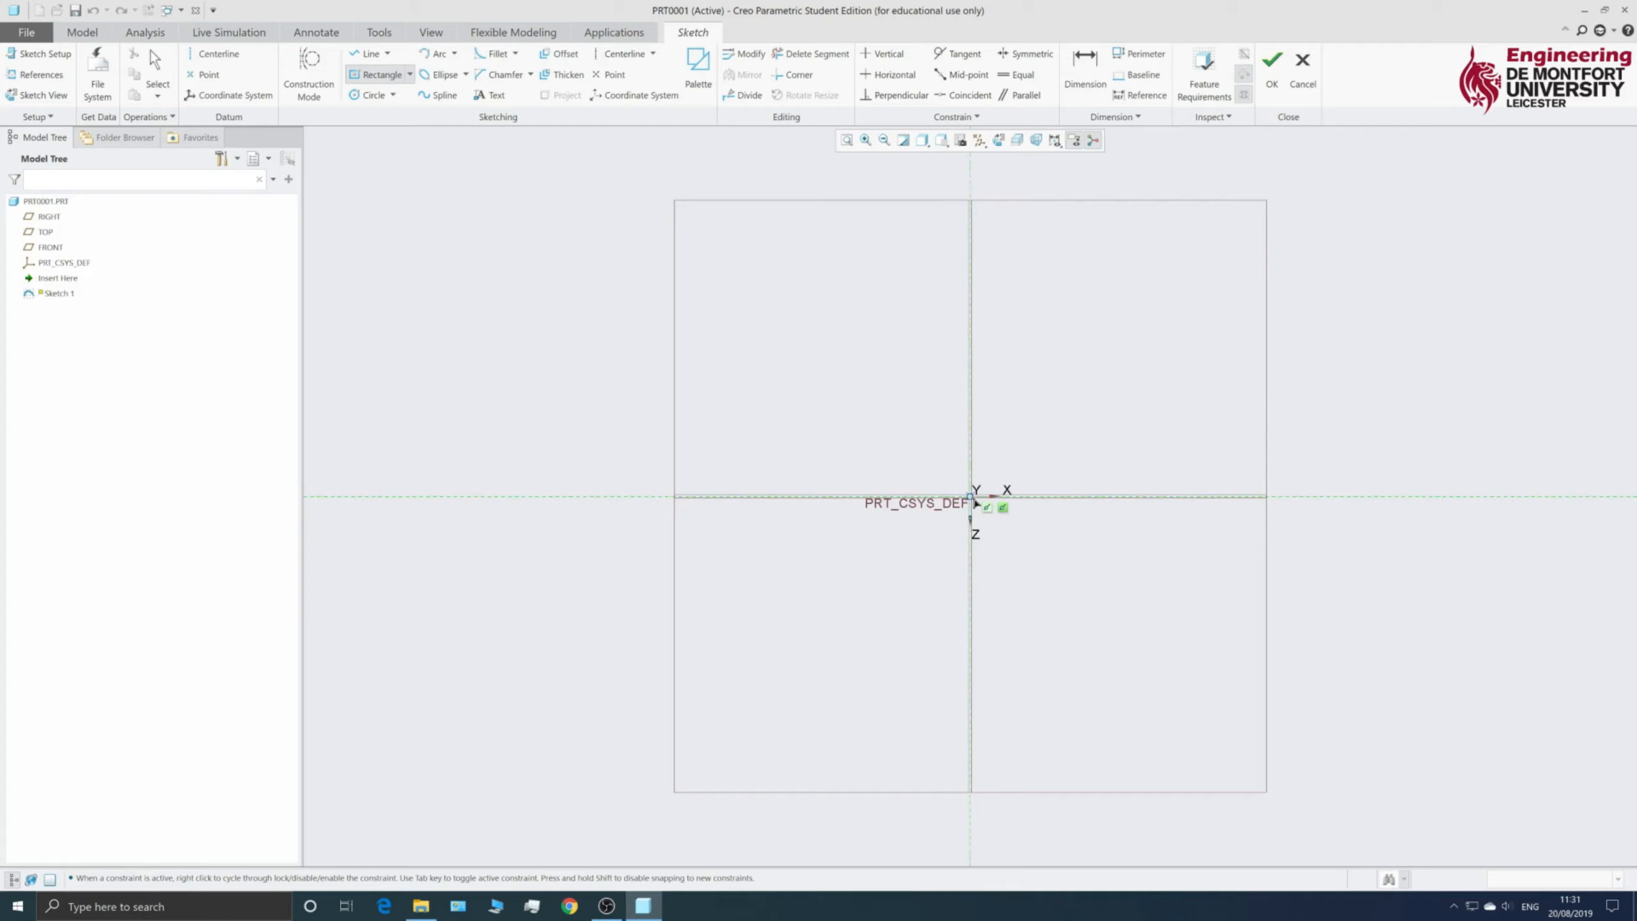
pyautogui.click(972, 498)
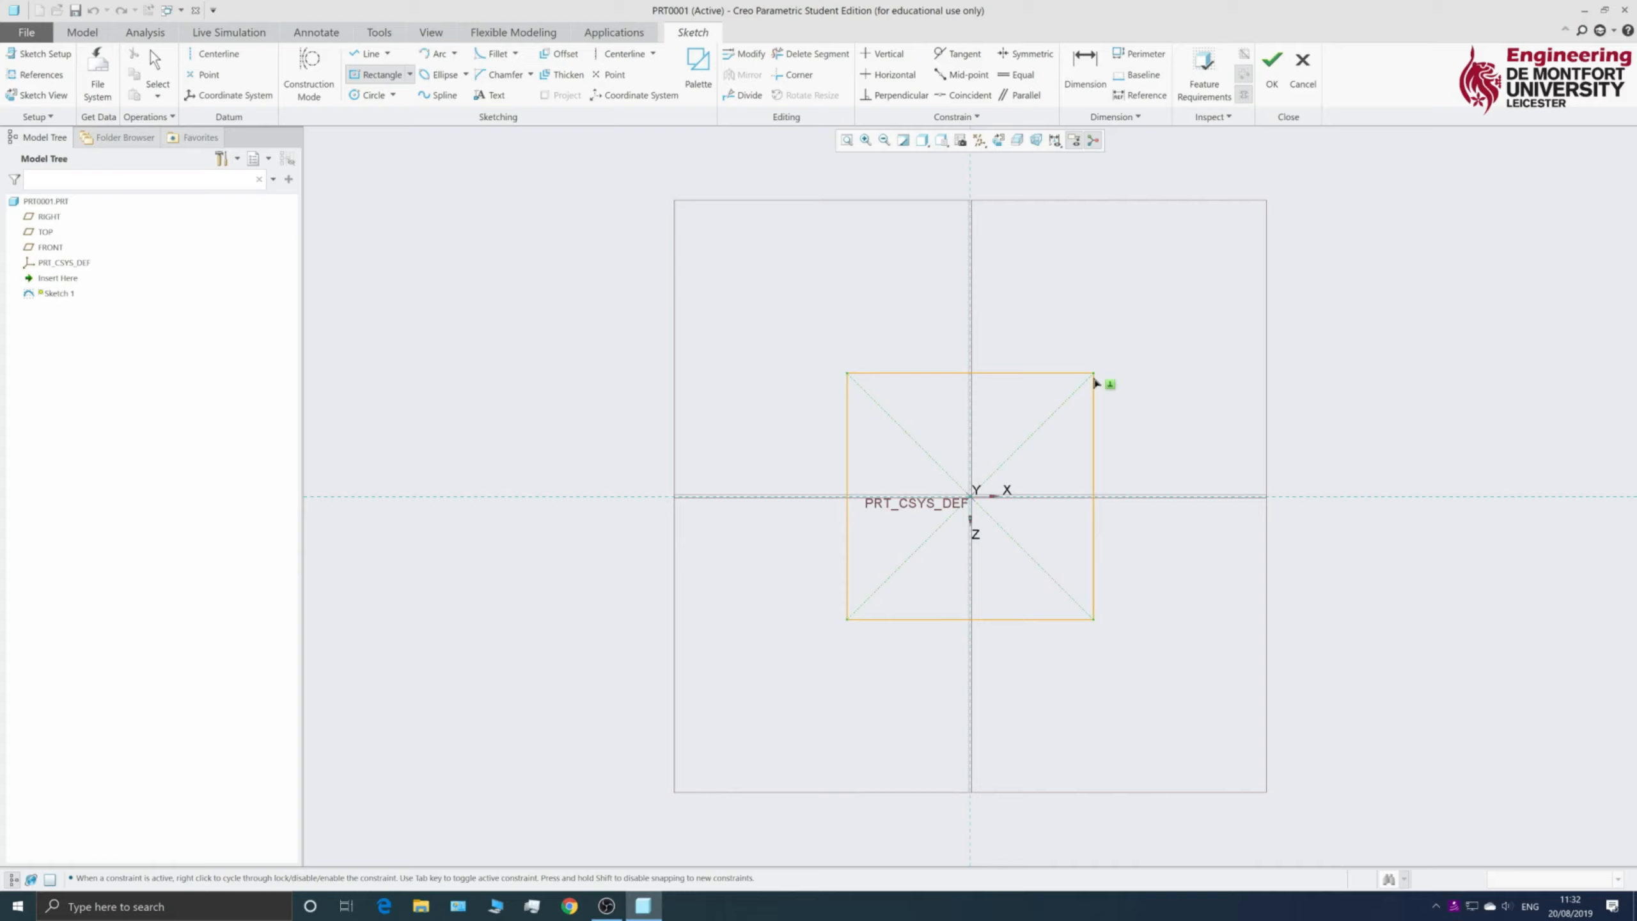
# - Place the rectangle corner to close the centred square, dimensioned 211.70 wide
pyautogui.click(1094, 377)
pyautogui.middleClick(1224, 385)
pyautogui.middleClick(1118, 343)
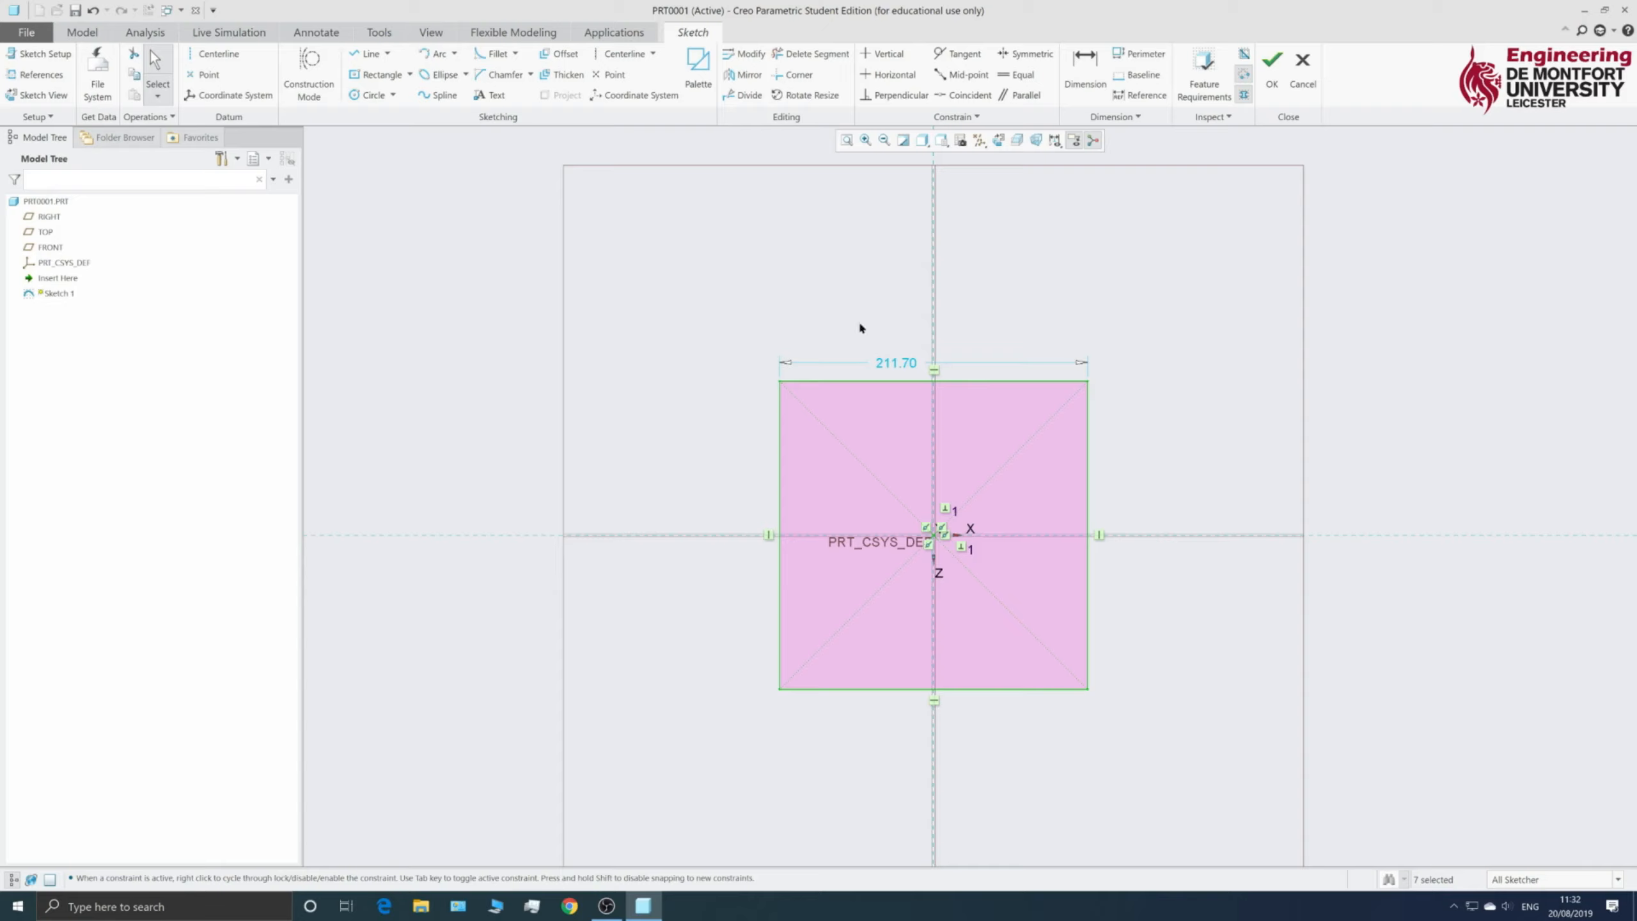
# - Change the square's 211.70 width dimension to 30
pyautogui.doubleClick(891, 364)
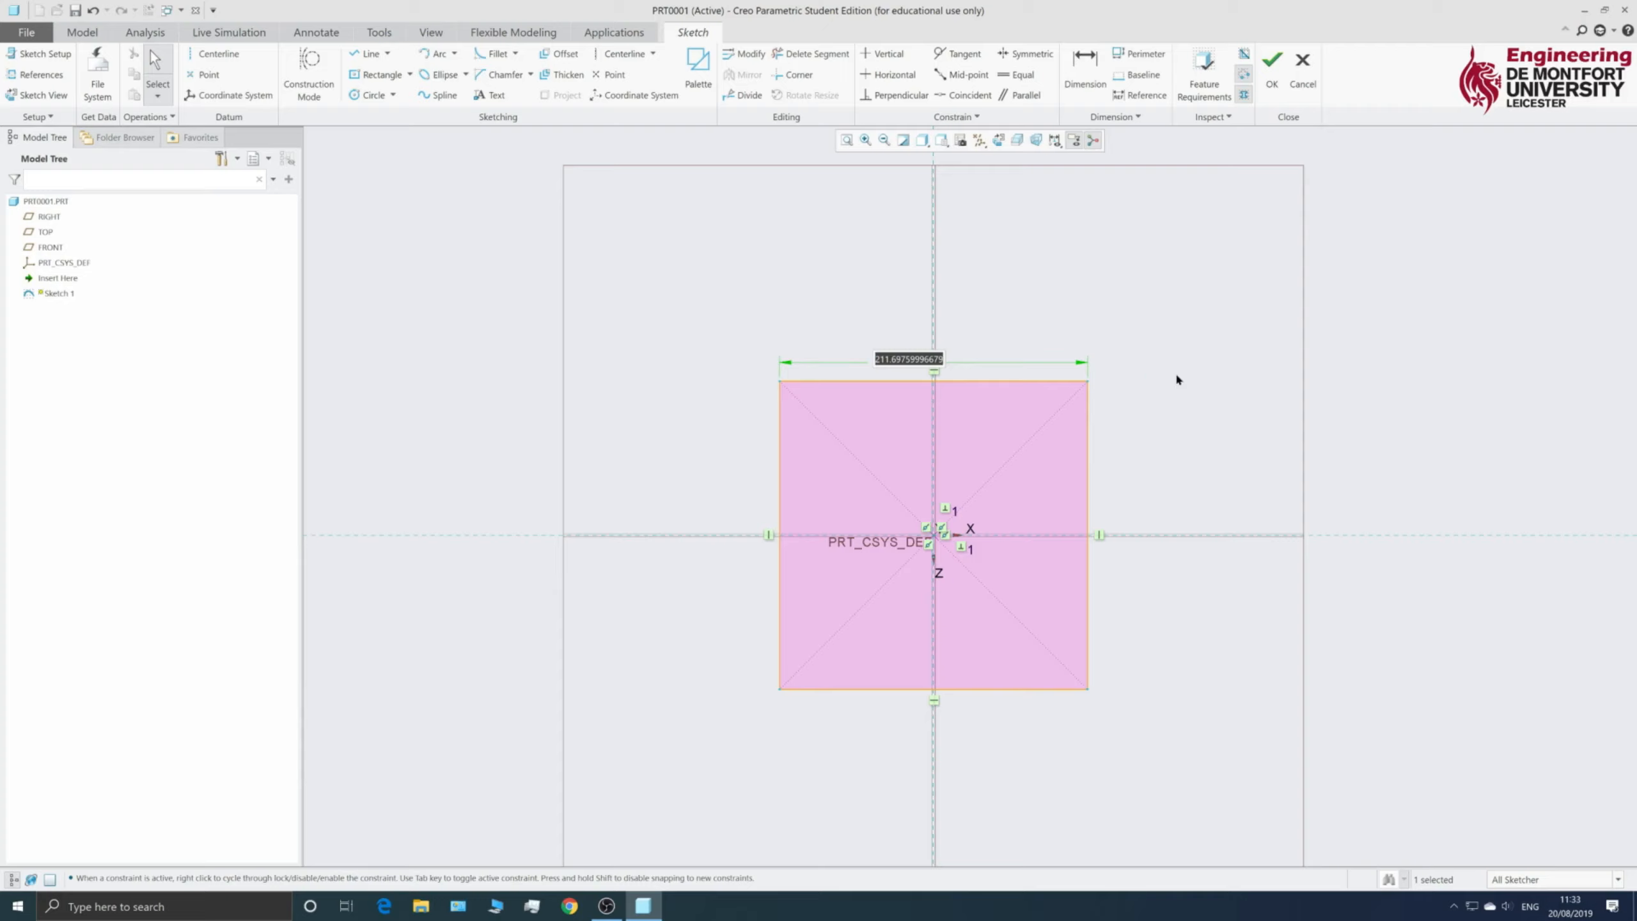
pyautogui.write('30')
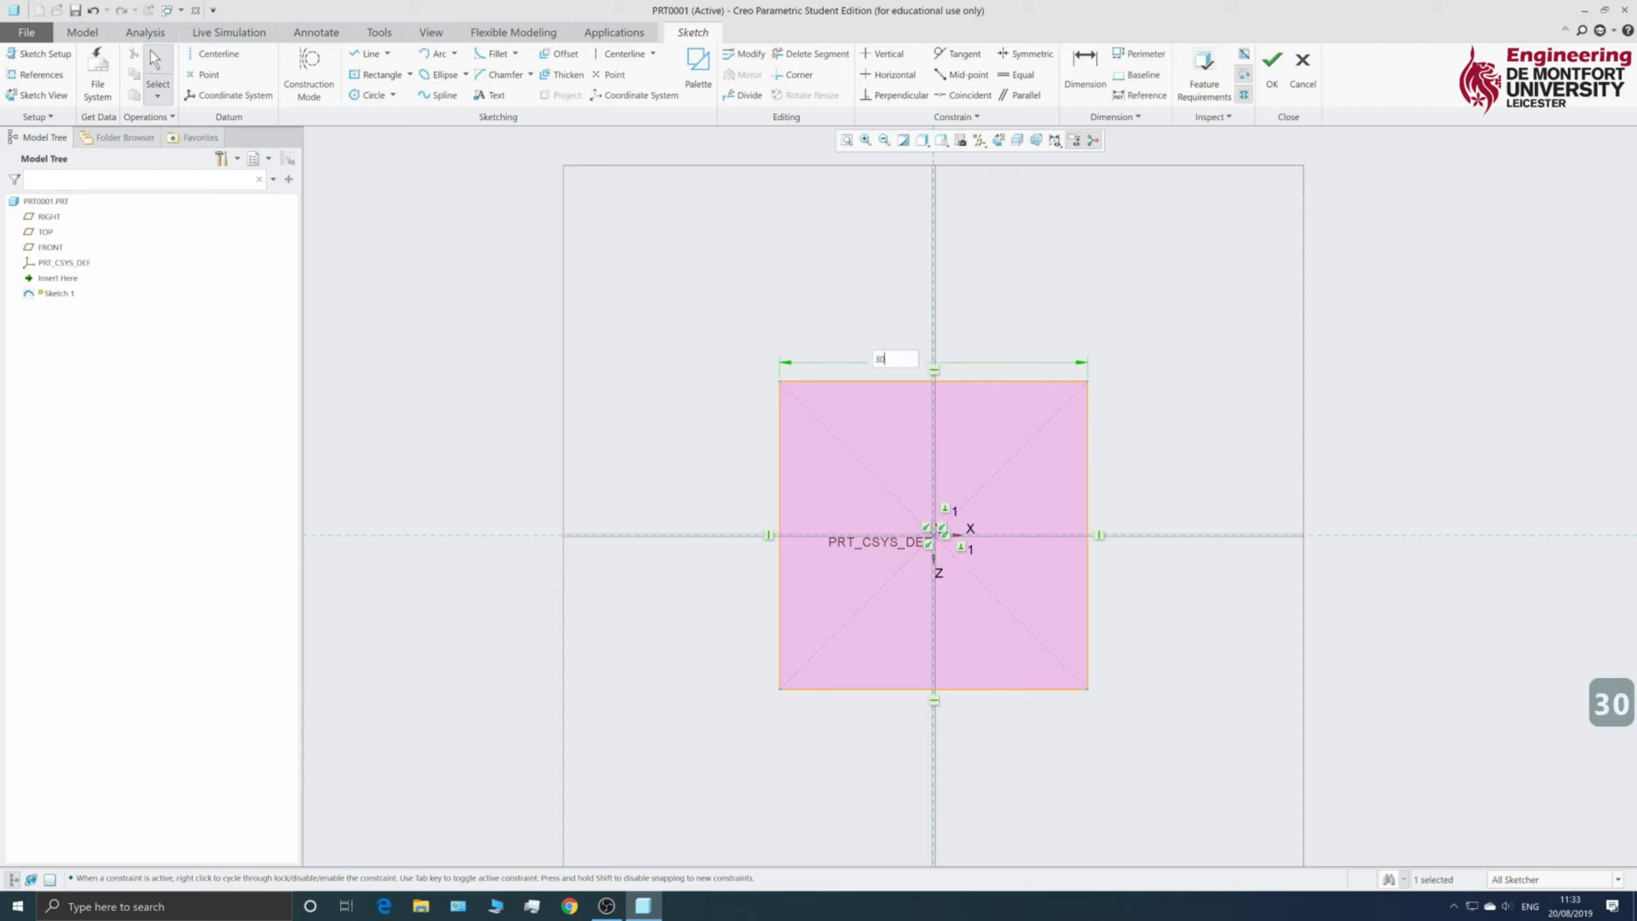
pyautogui.press('Return')
pyautogui.scroll(7, 938, 572)
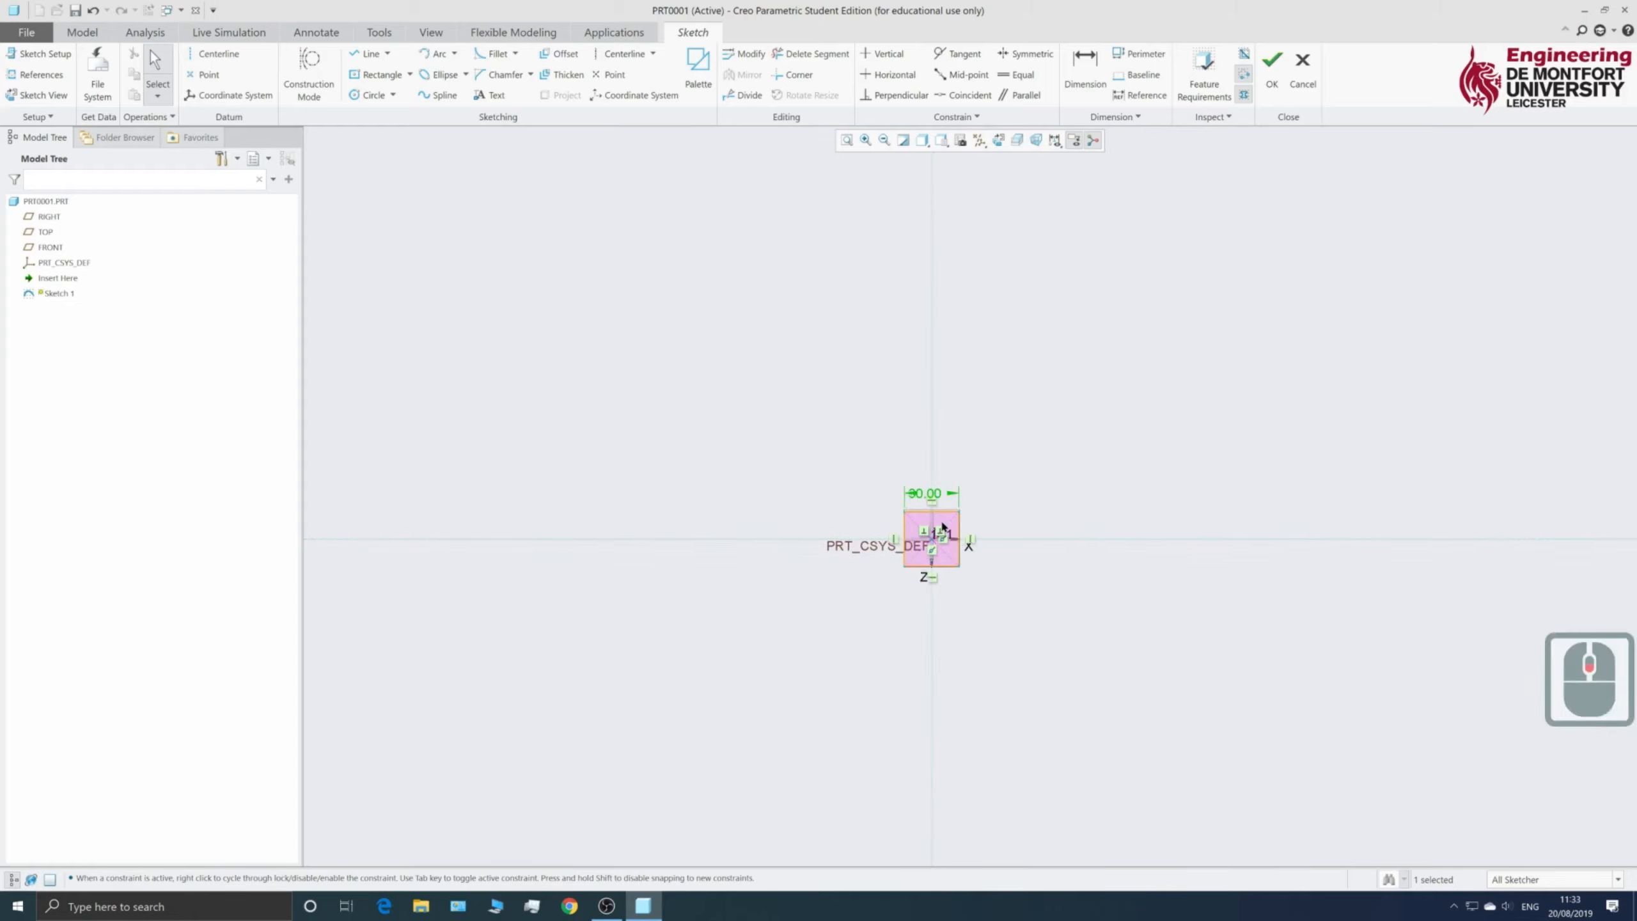
pyautogui.scroll(4, 934, 568)
pyautogui.scroll(-2, 930, 565)
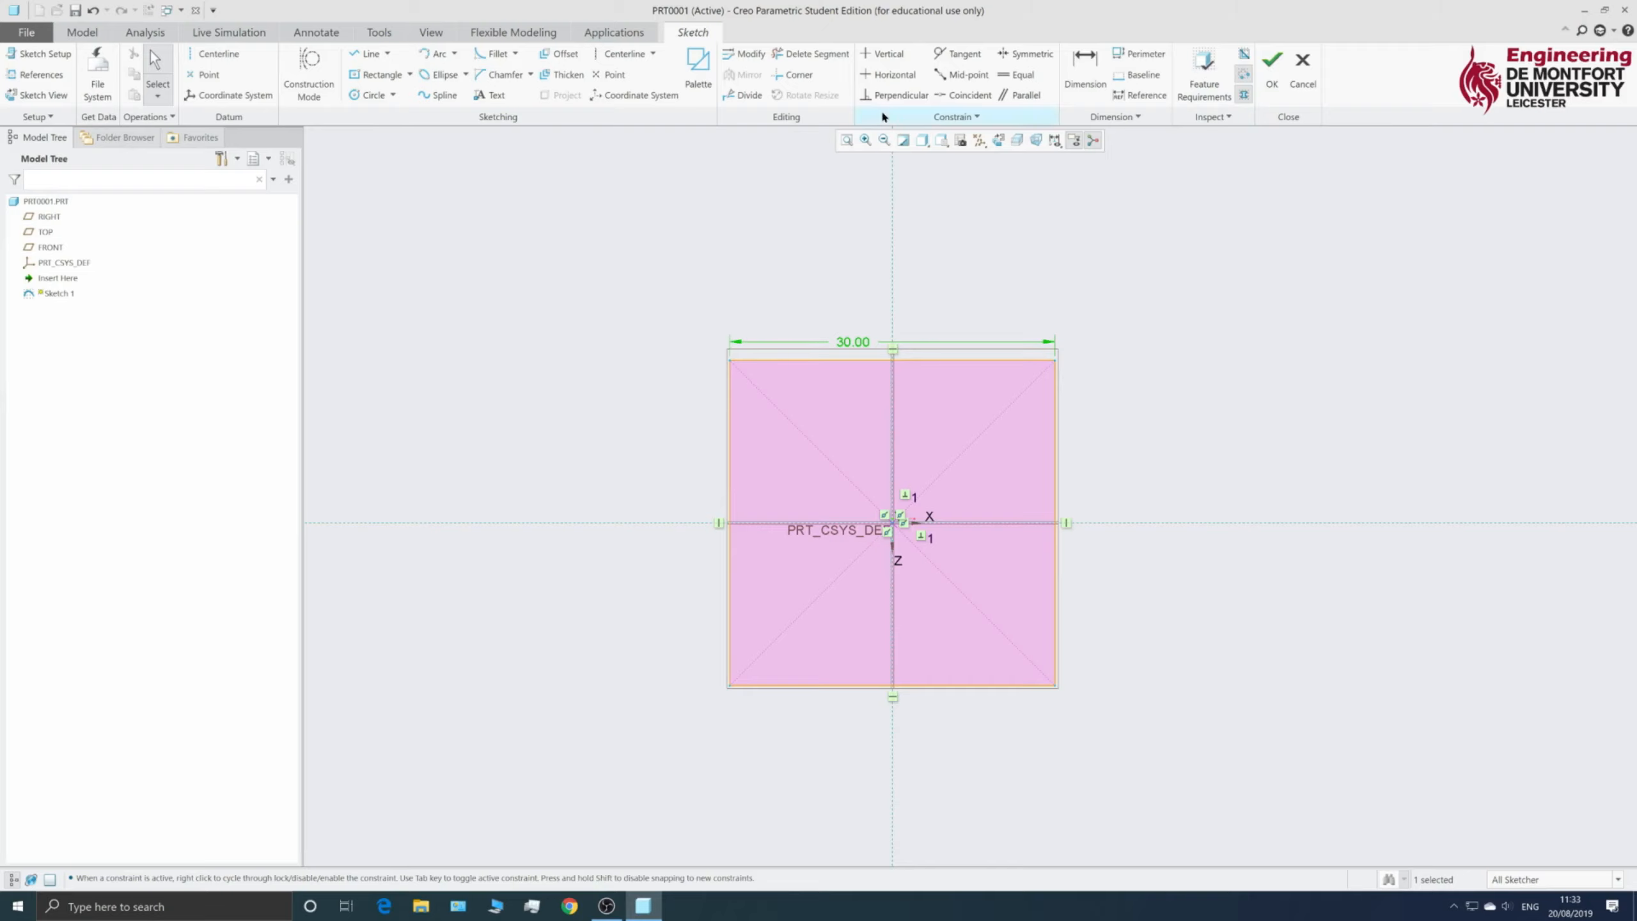
# - Accept the square sketch and orbit to a tilted 3-D view
pyautogui.click(1272, 83)
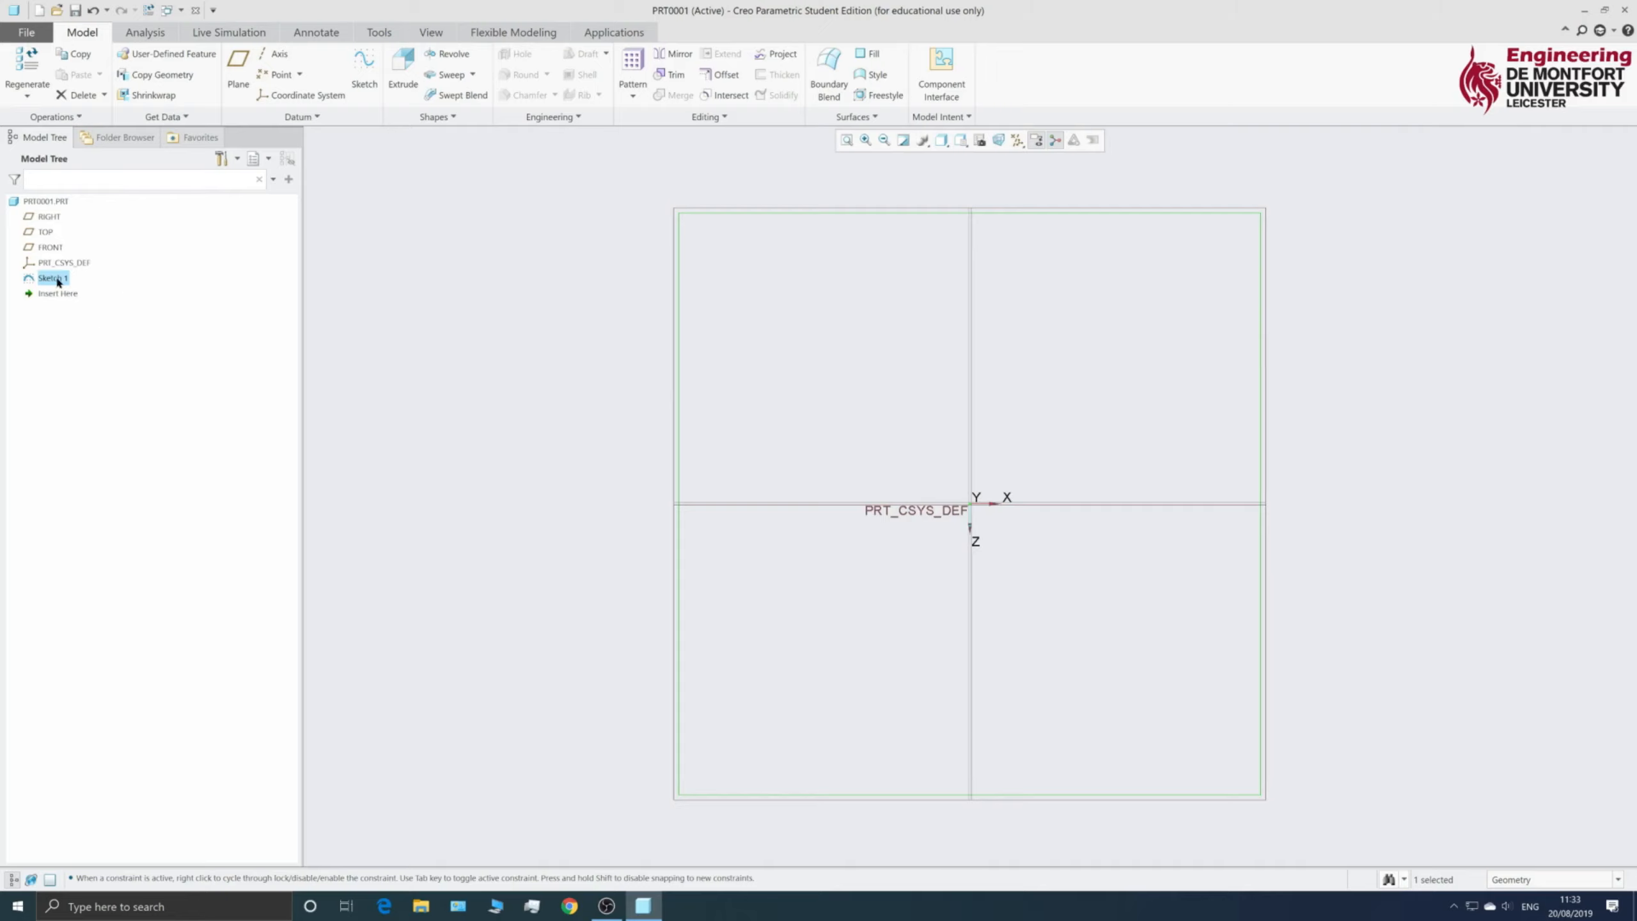
pyautogui.scroll(5, 589, 397)
pyautogui.scroll(-7, 619, 432)
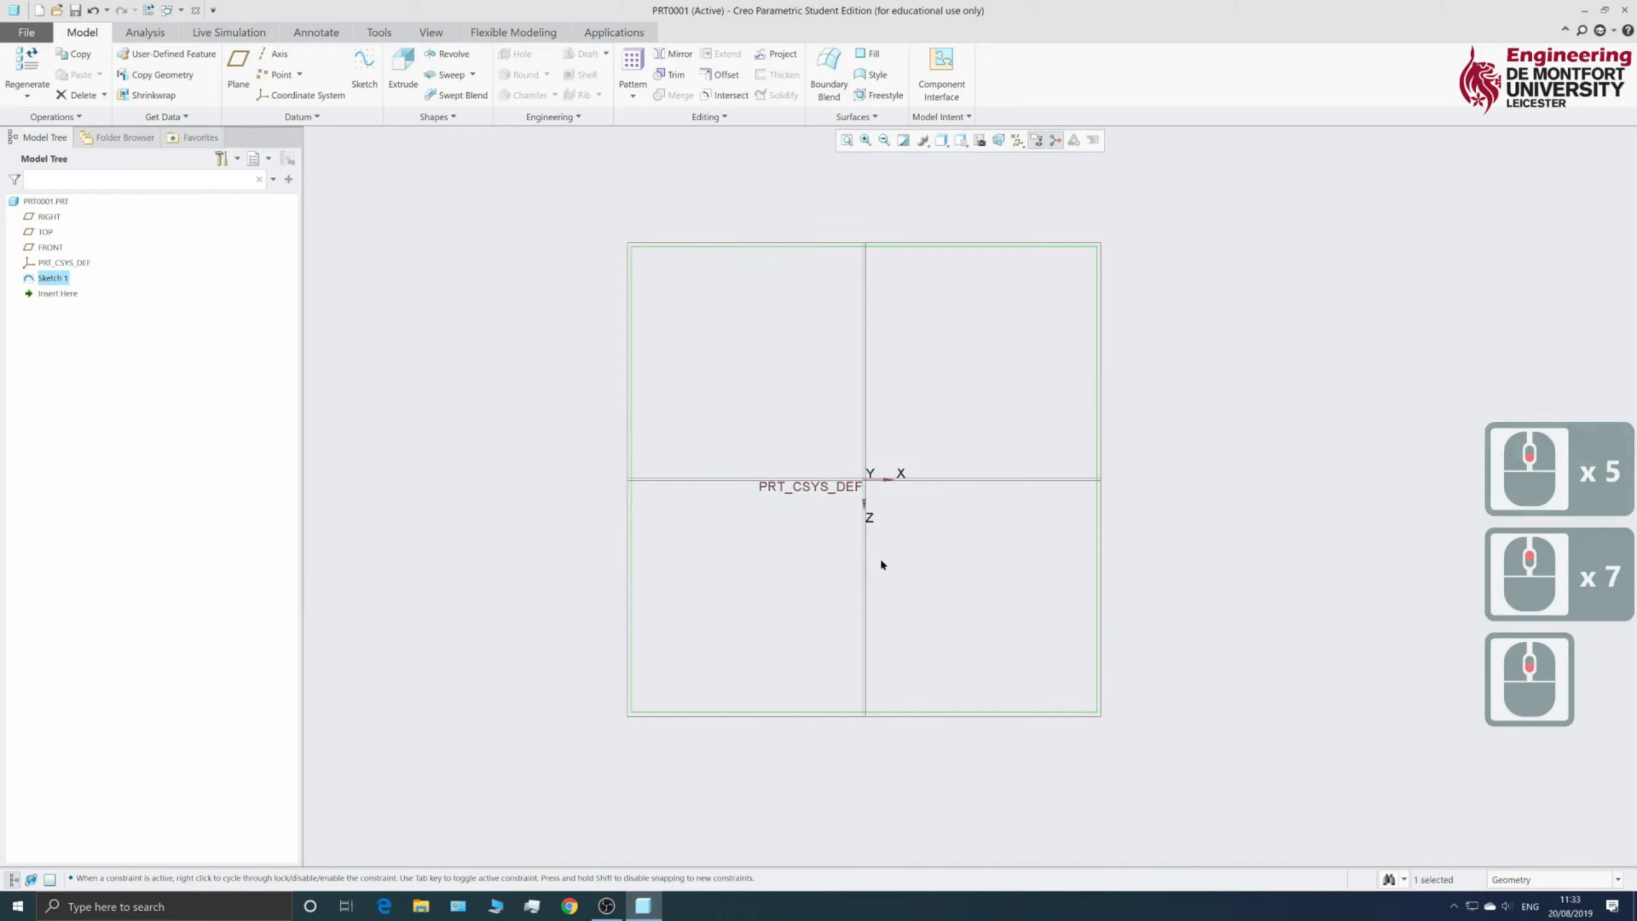
pyautogui.moveTo(880, 556)
pyautogui.mouseDown(button='middle')
pyautogui.moveTo(950, 556)
pyautogui.moveTo(939, 493)
pyautogui.moveTo(875, 462)
pyautogui.moveTo(899, 483)
pyautogui.moveTo(850, 490)
pyautogui.mouseUp(button='middle')
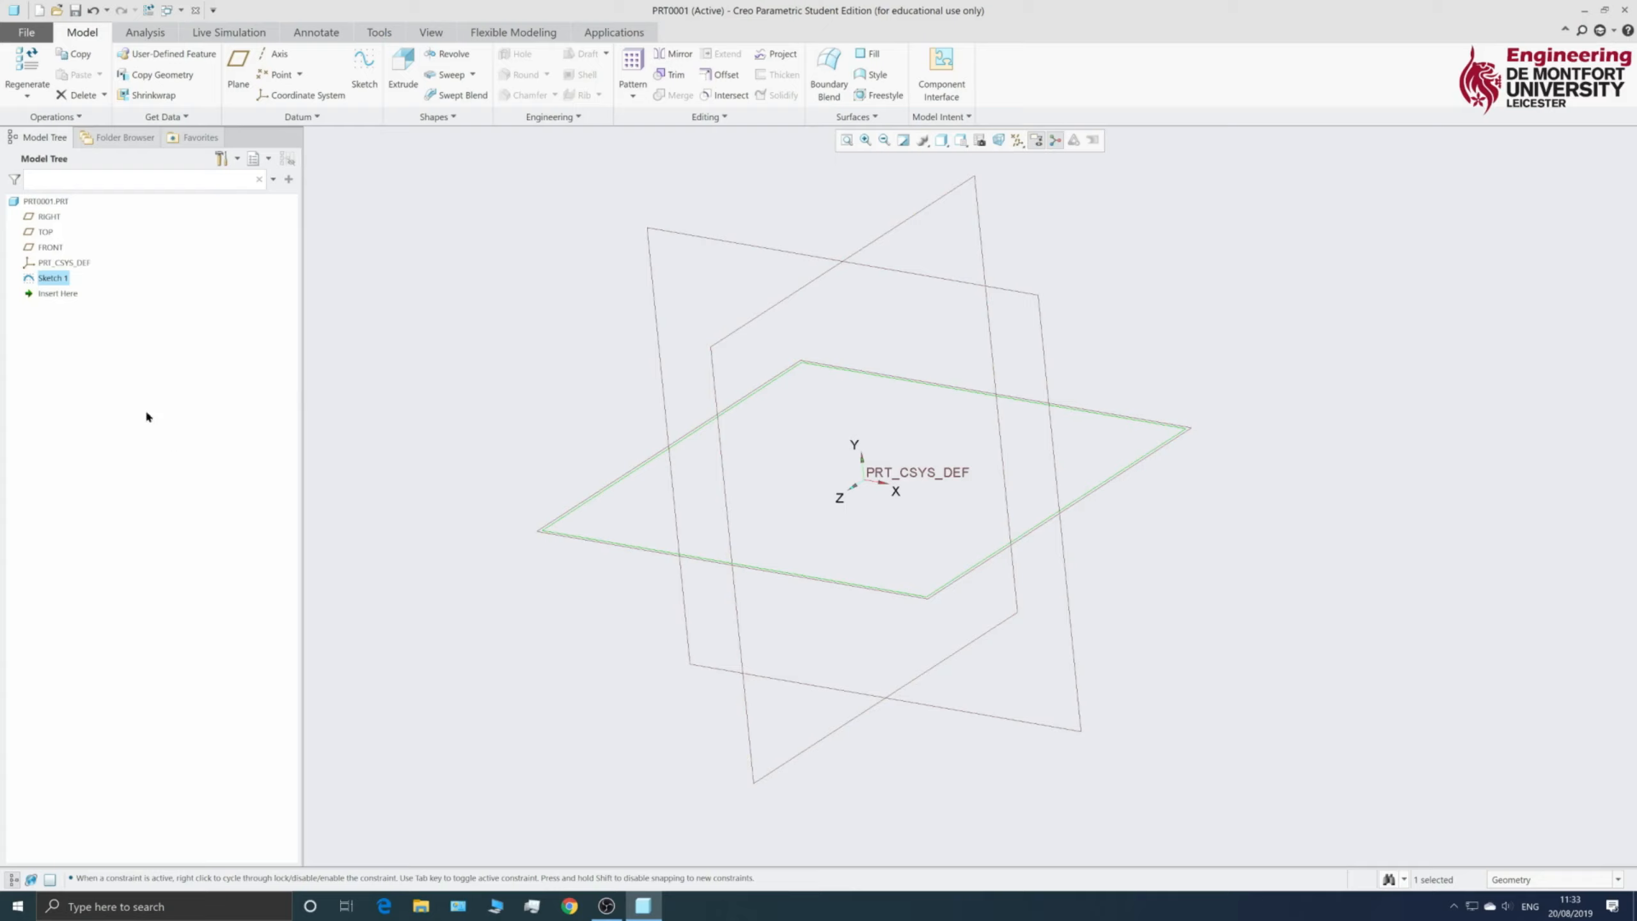
# - Select Sketch 1 in the Model Tree
pyautogui.click(117, 360)
pyautogui.click(52, 279)
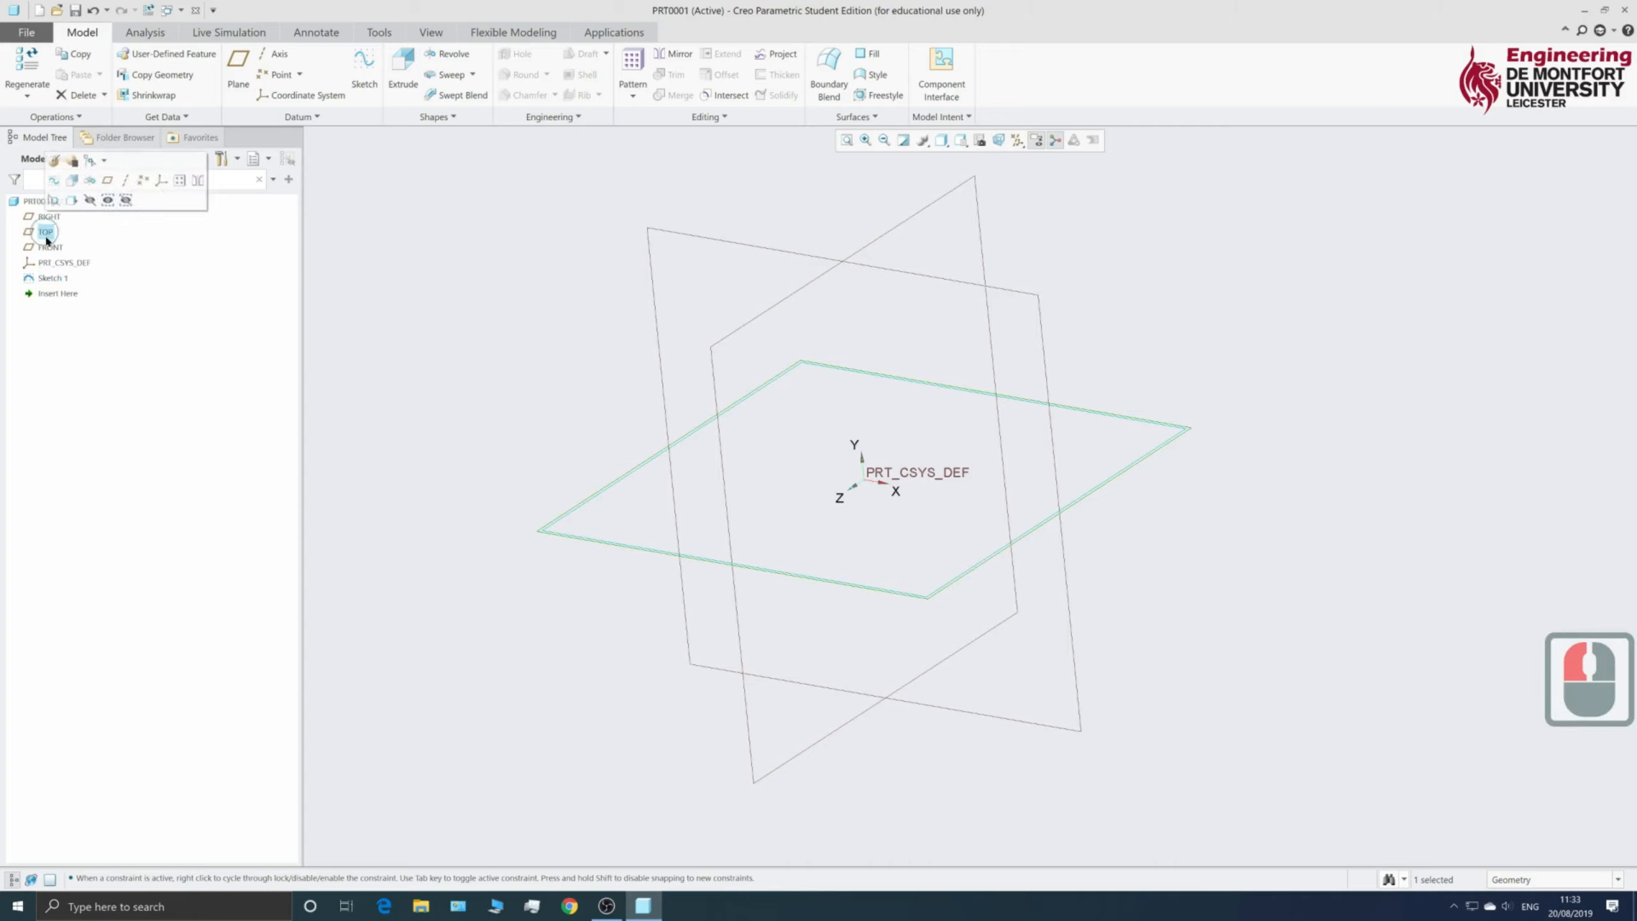
pyautogui.click(53, 279)
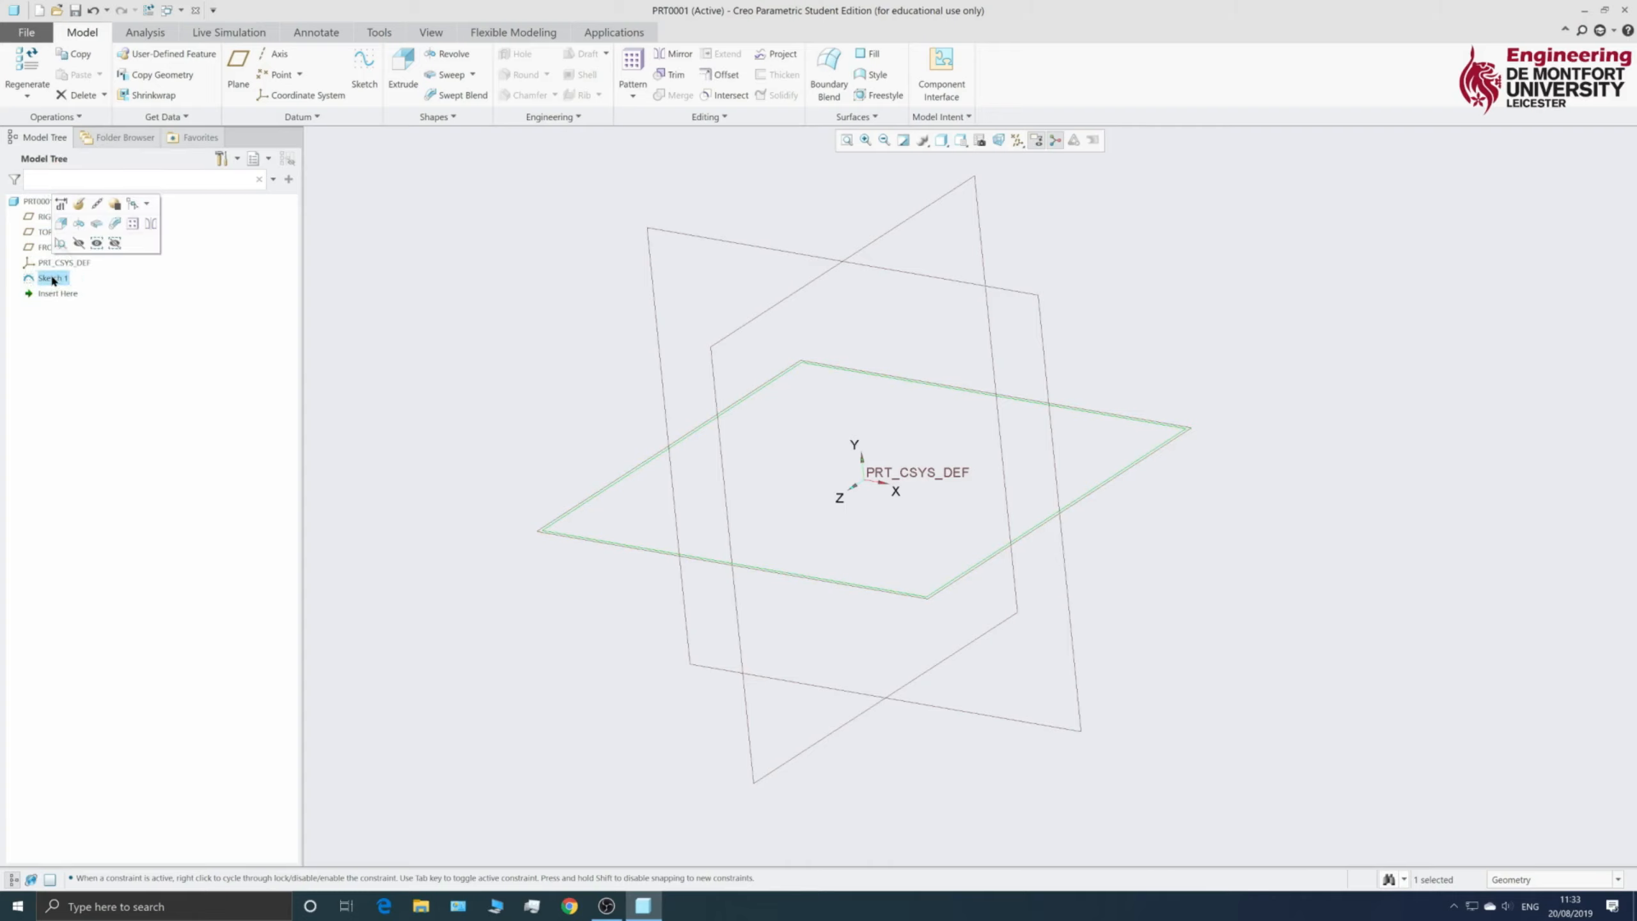
# - Extrude Sketch 1, flip it downward and drag the depth to about 17.20
pyautogui.click(404, 76)
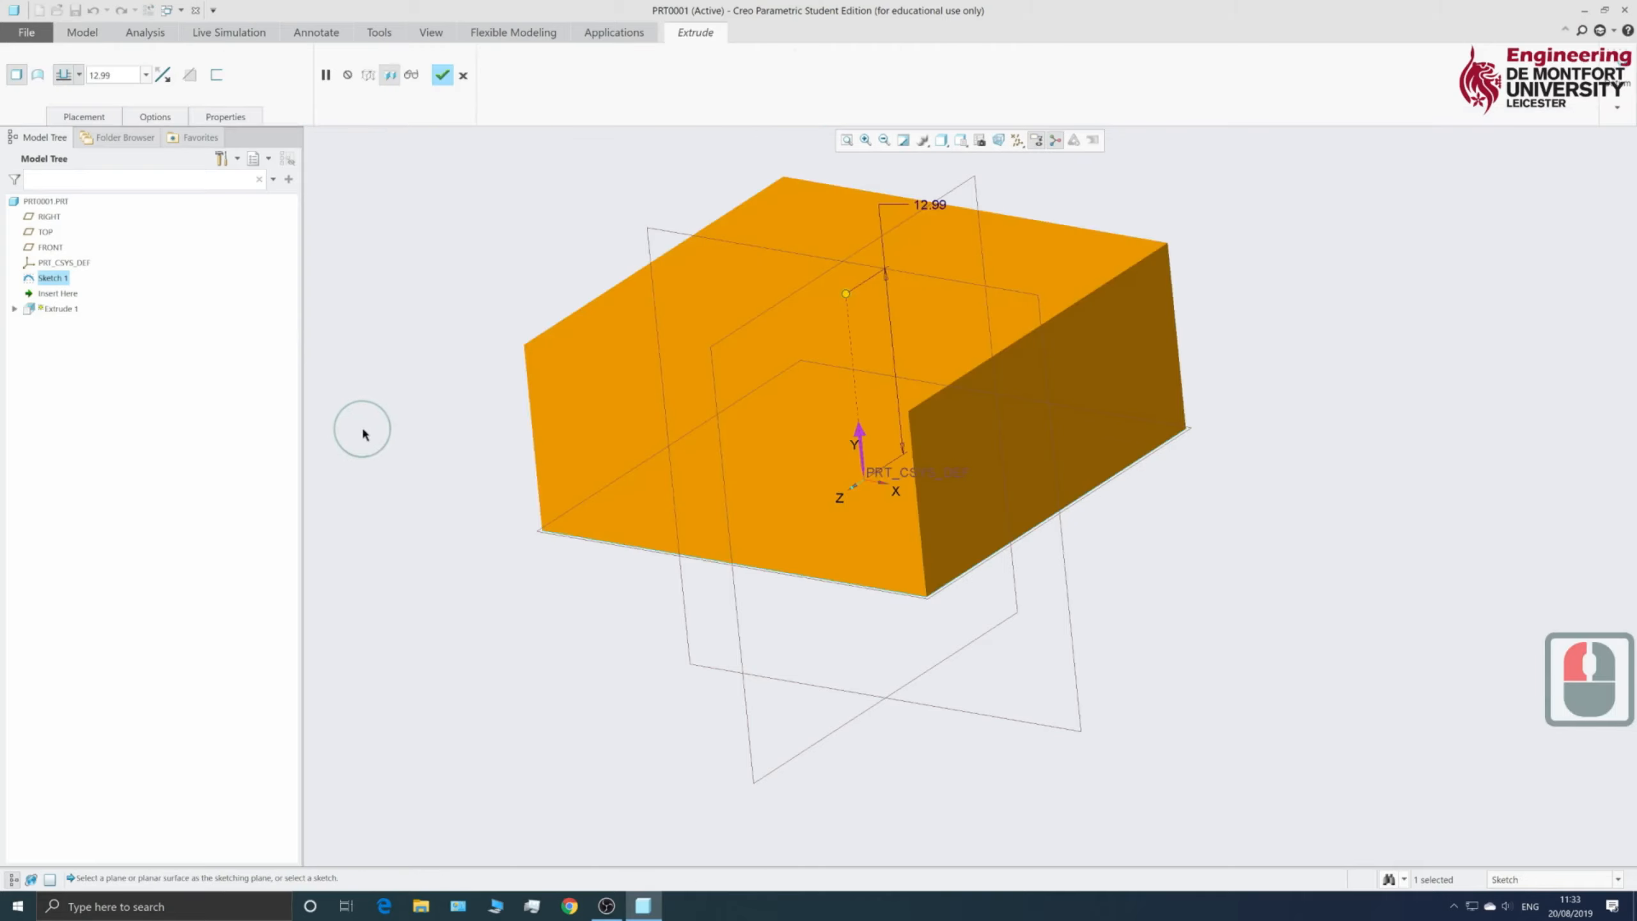
pyautogui.scroll(-5, 640, 631)
pyautogui.scroll(6, 664, 613)
pyautogui.scroll(-5, 688, 596)
pyautogui.scroll(3, 690, 603)
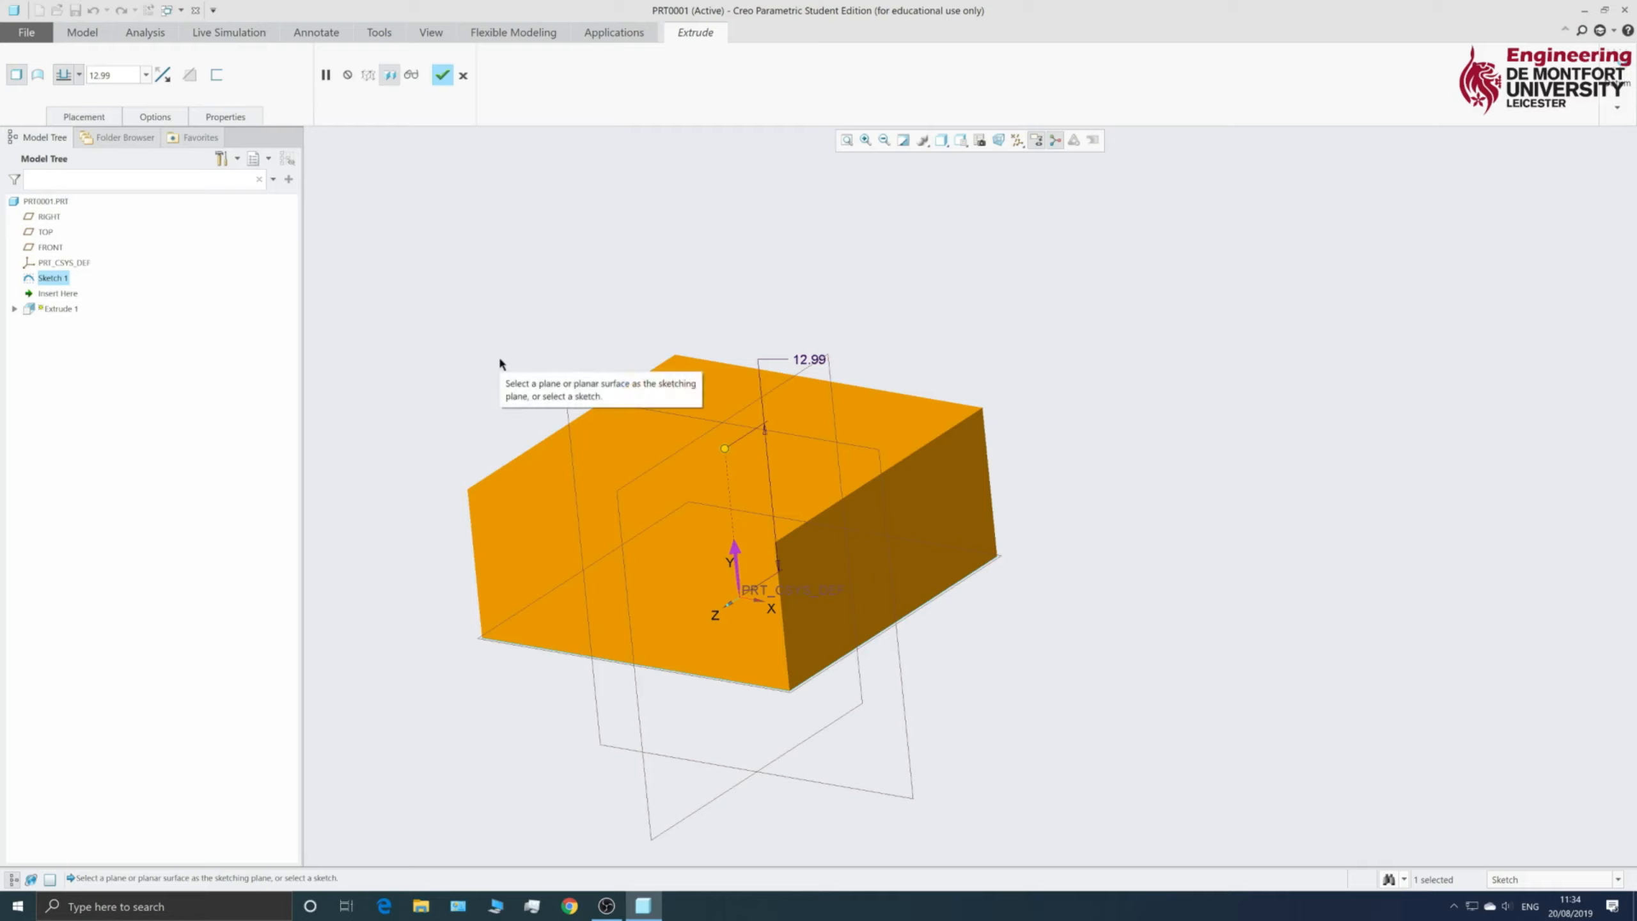
pyautogui.click(735, 555)
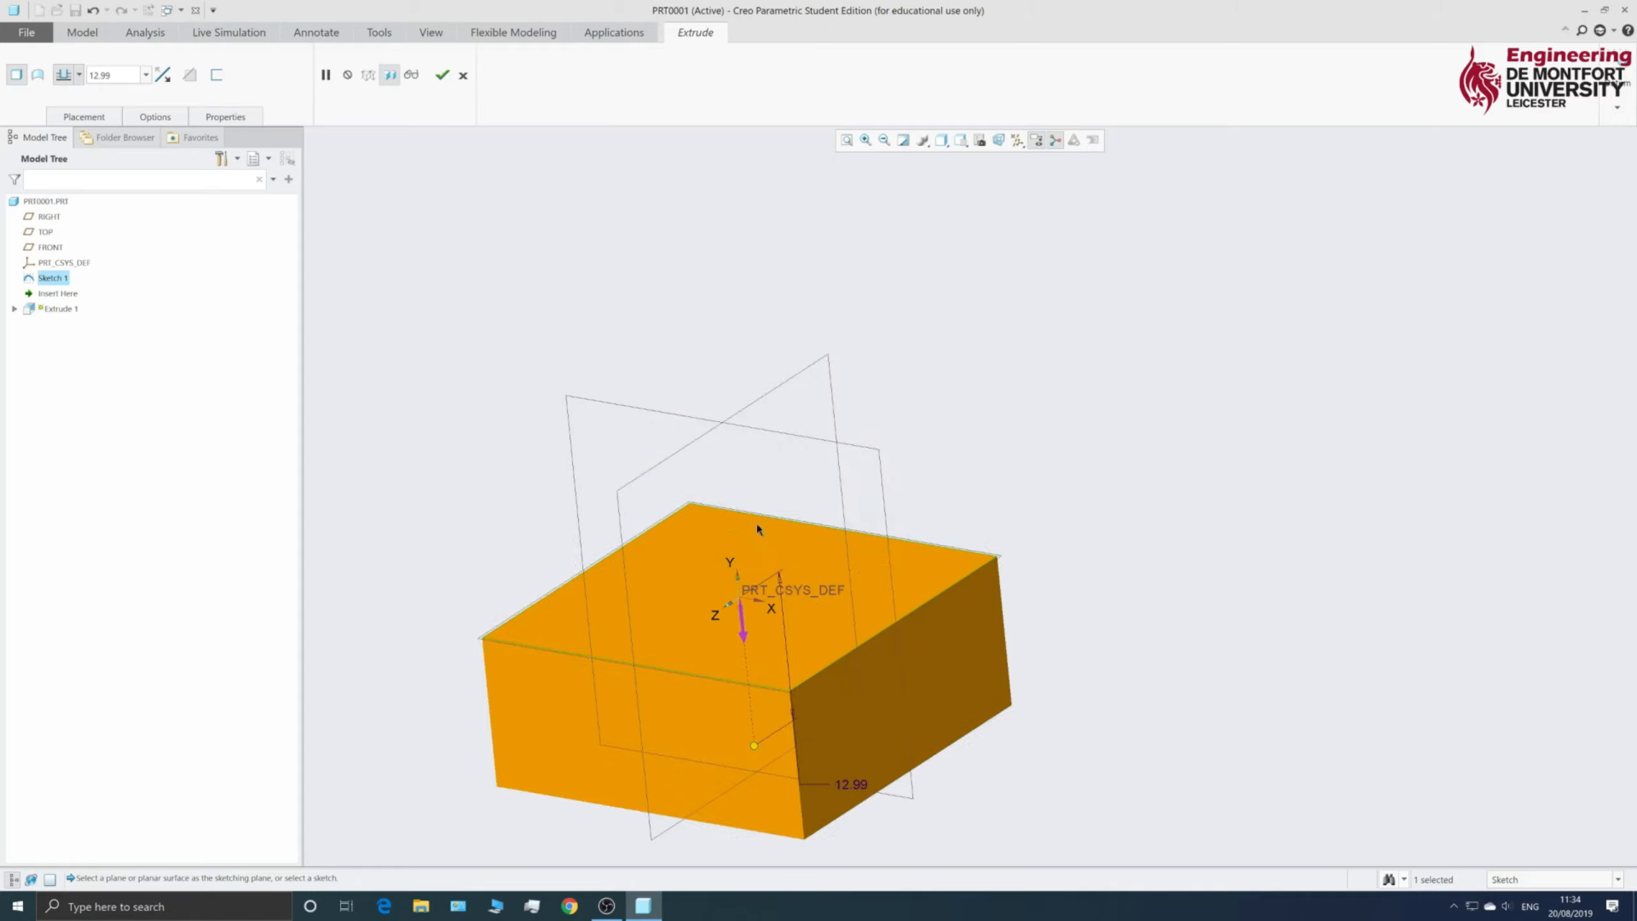
pyautogui.scroll(5, 690, 648)
pyautogui.scroll(-5, 699, 645)
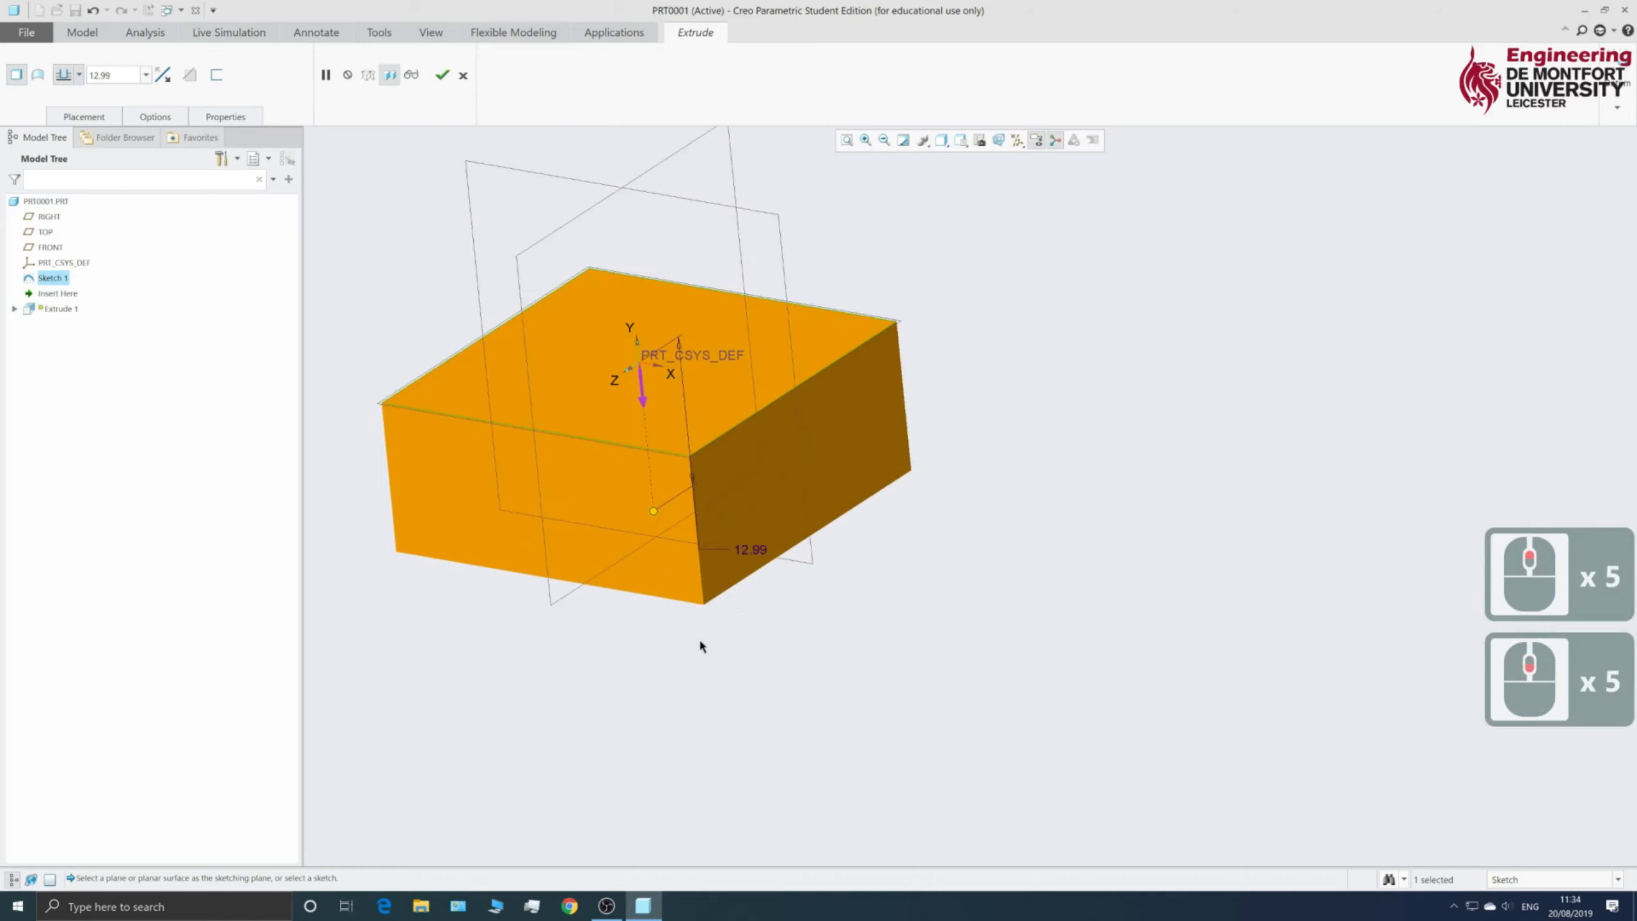
pyautogui.scroll(4, 700, 645)
pyautogui.scroll(-5, 706, 534)
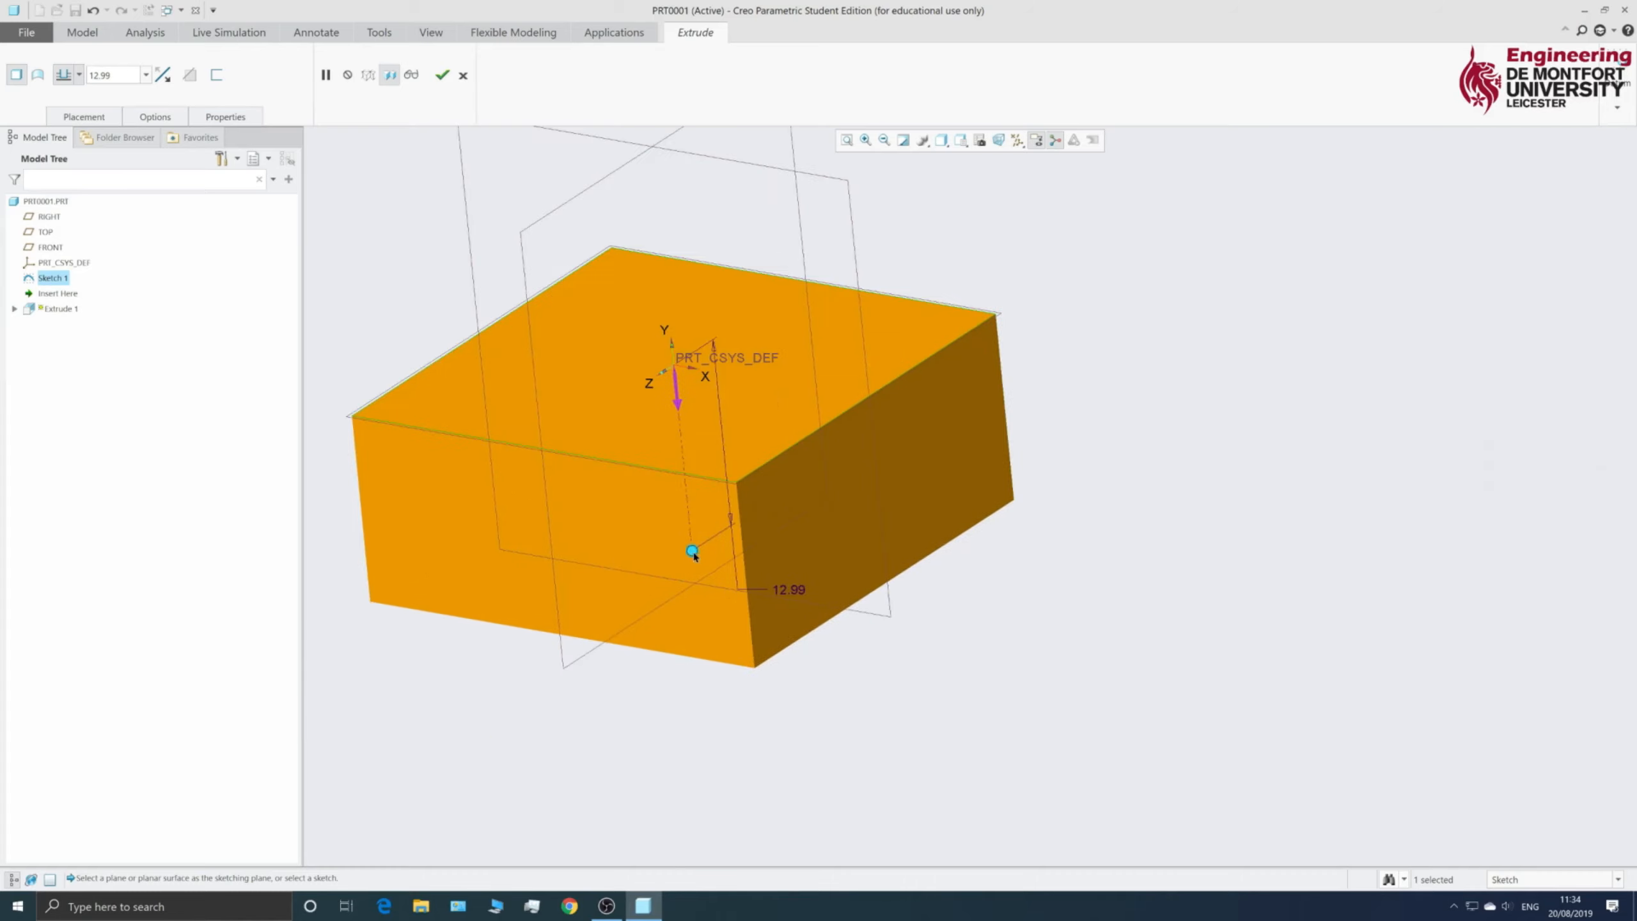
pyautogui.moveTo(692, 552); pyautogui.dragTo(699, 611)
# - Try extrusion depths of 15 and then 20
pyautogui.doubleClick(798, 649)
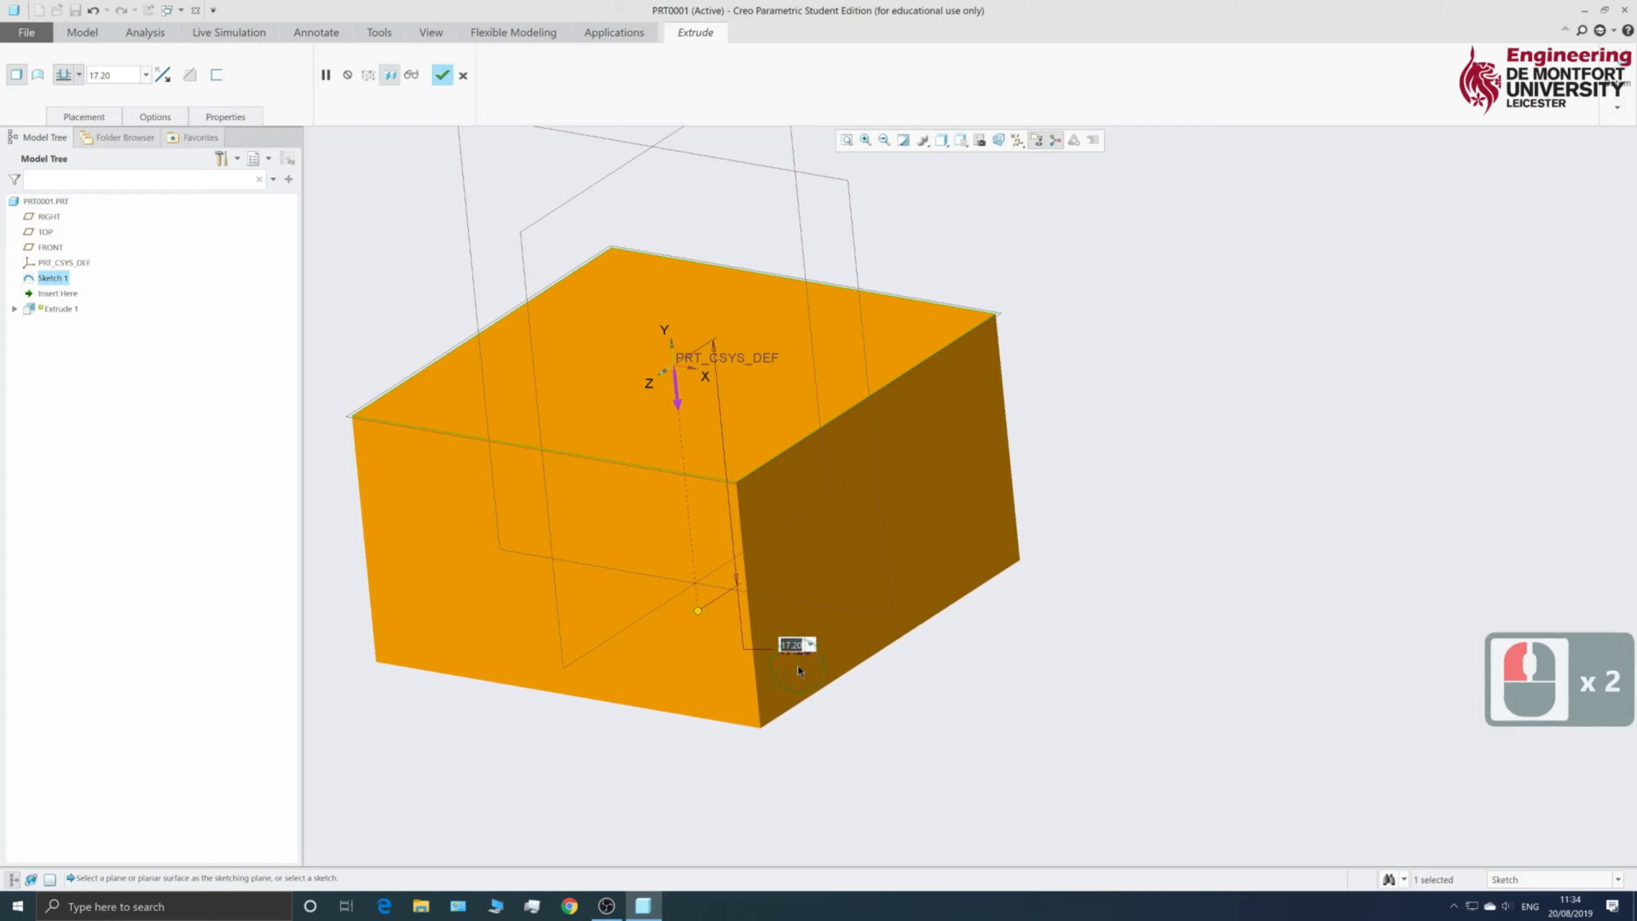
pyautogui.write('15')
pyautogui.press('Return')
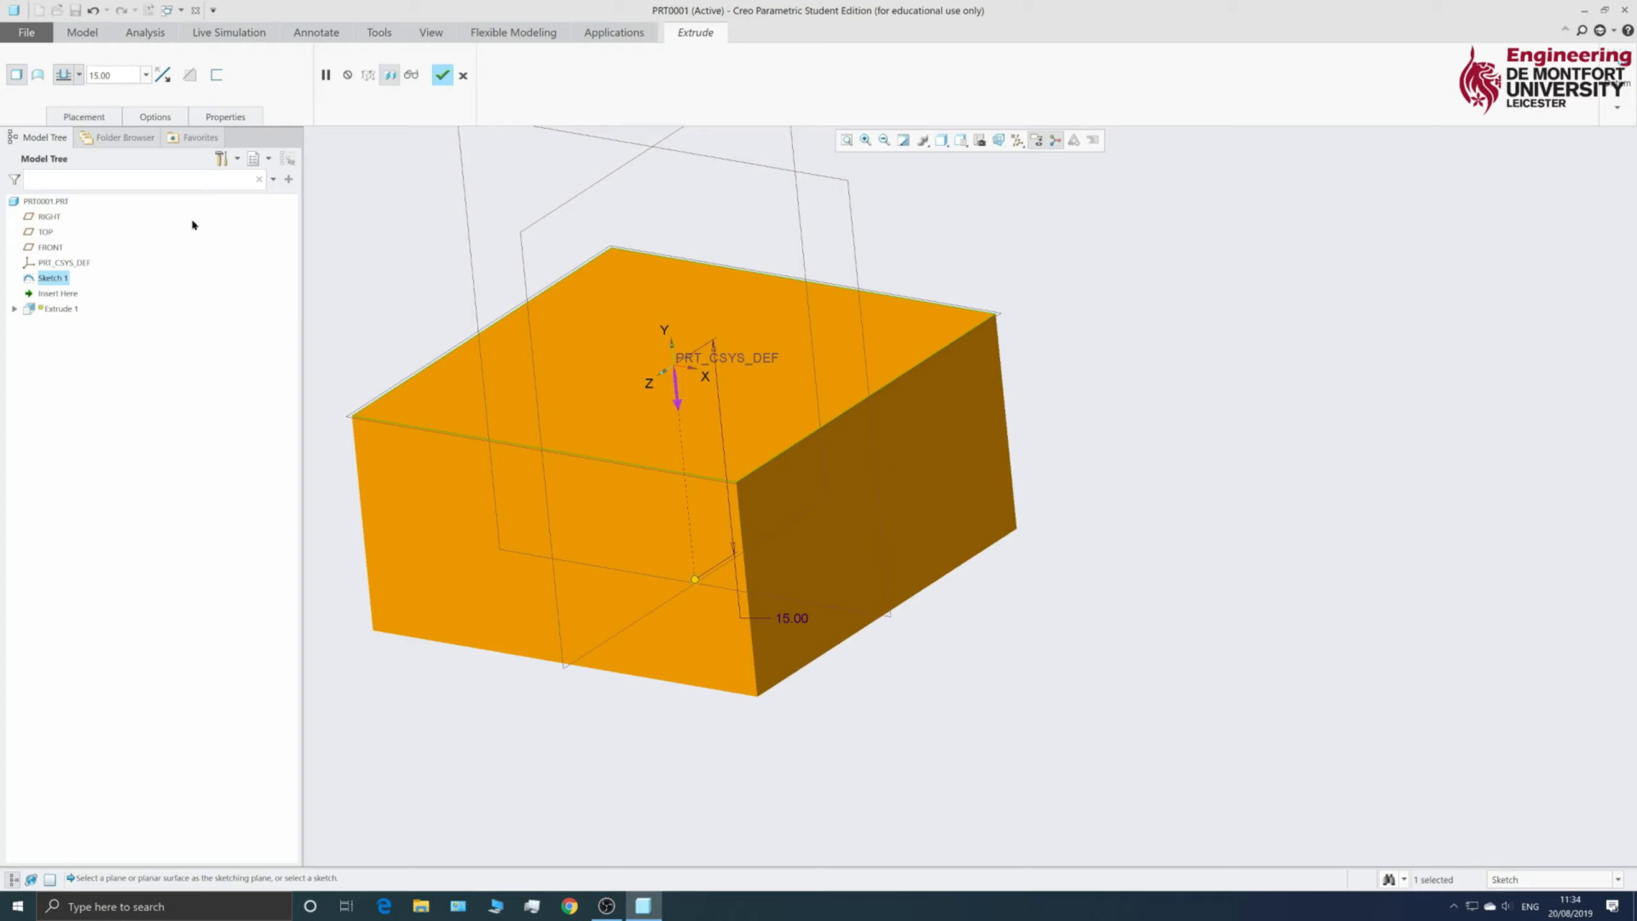
pyautogui.click(131, 78)
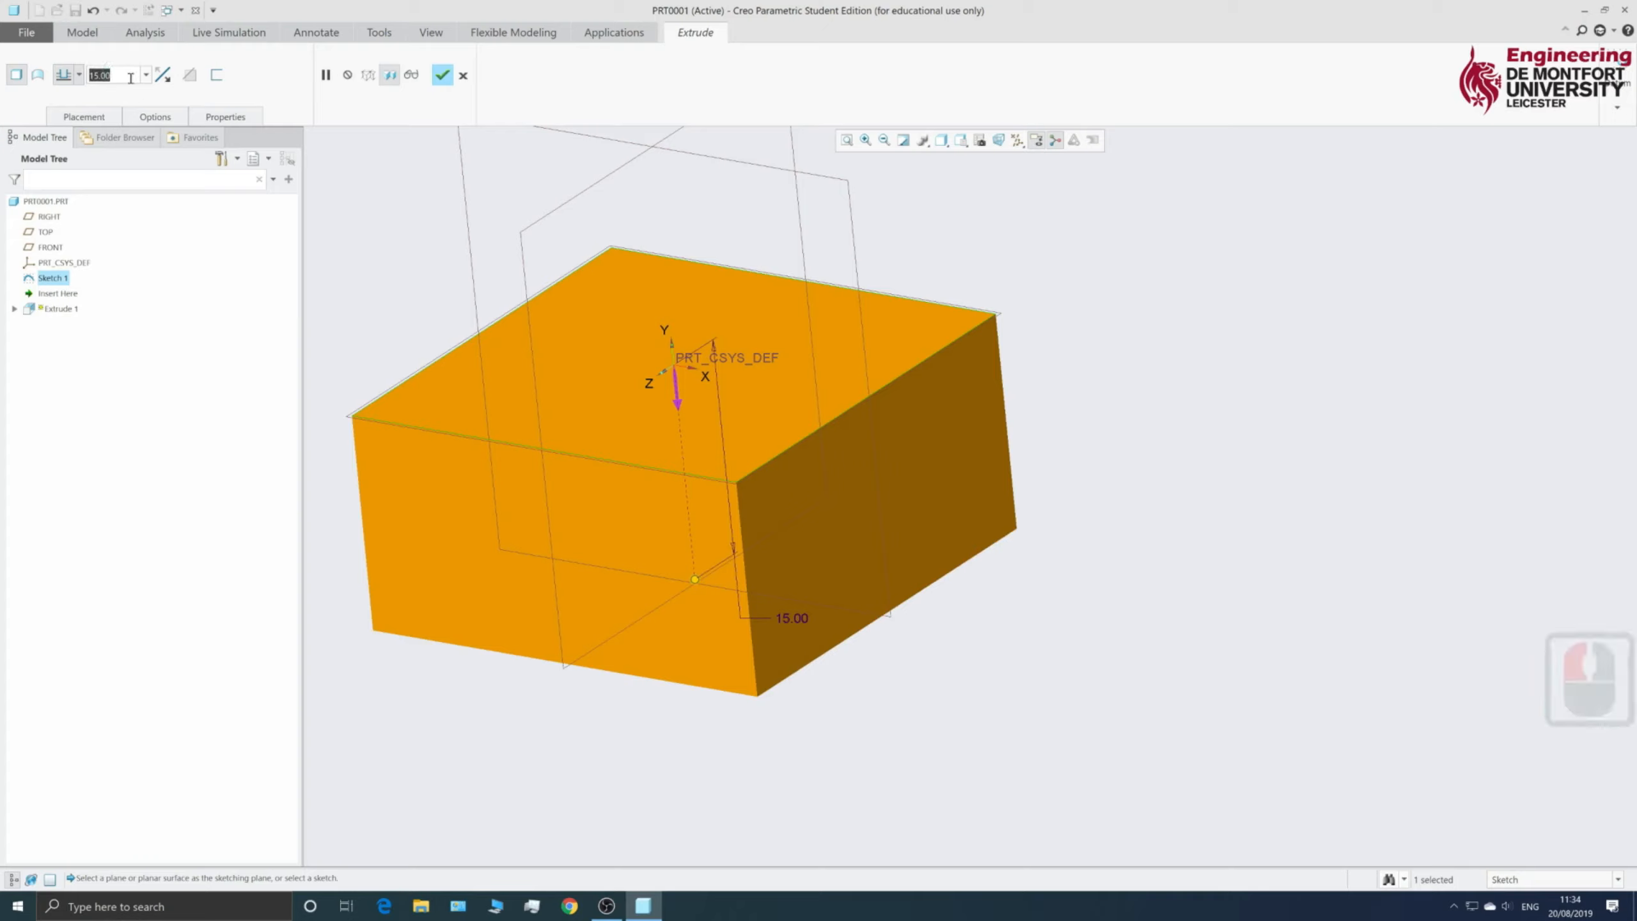
pyautogui.write('20')
pyautogui.press('Return')
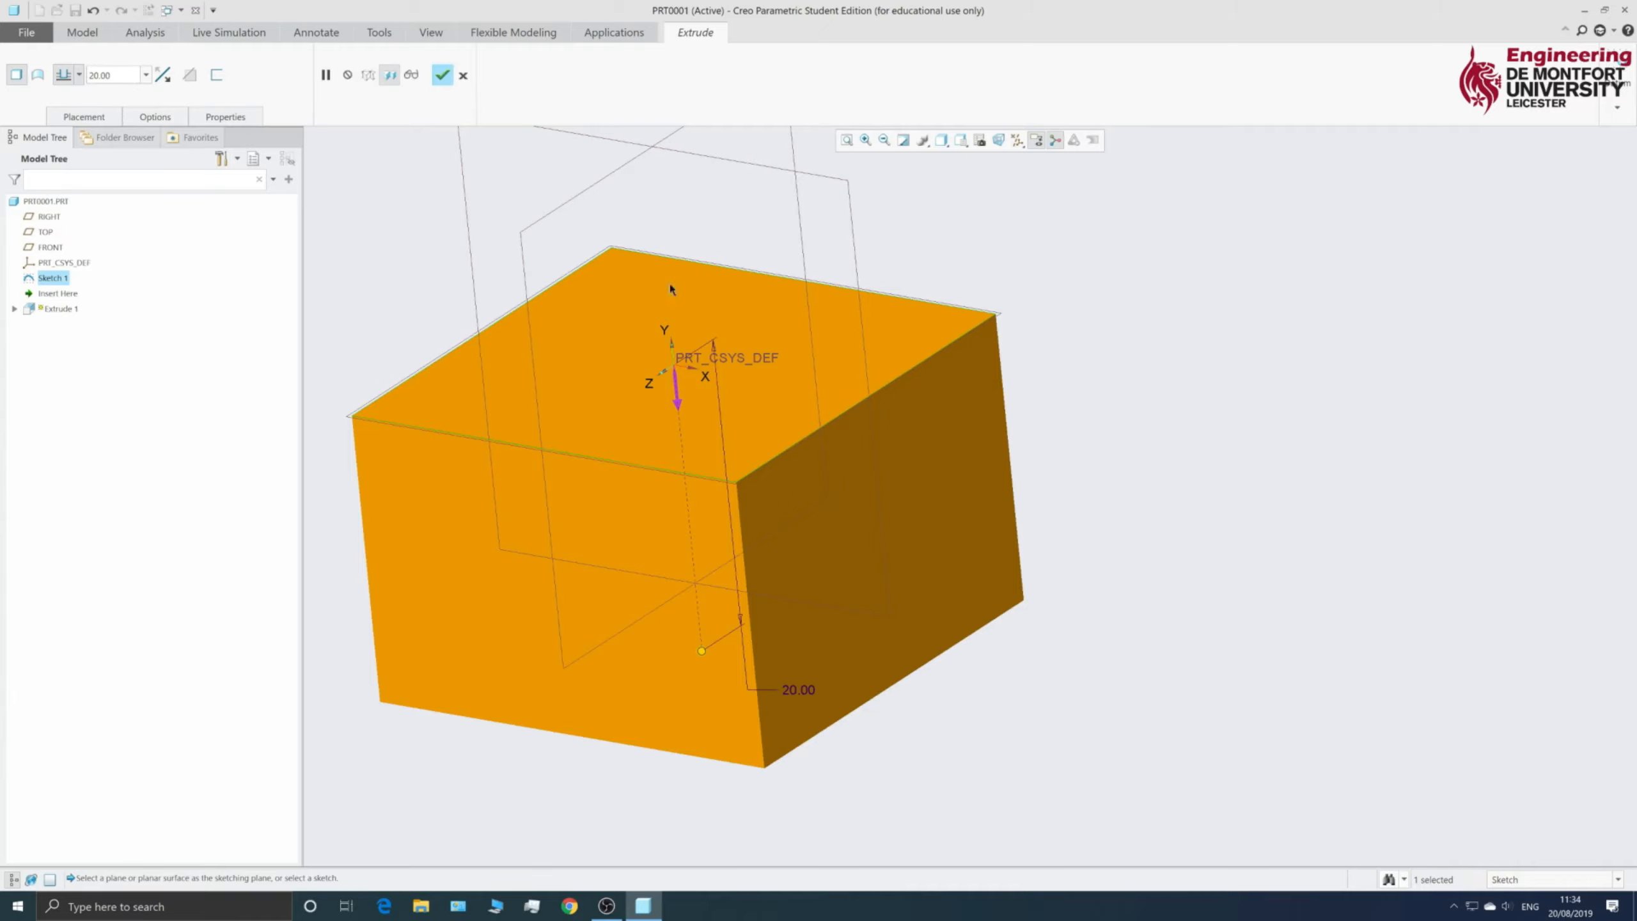
pyautogui.scroll(5, 540, 472)
pyautogui.scroll(-4, 540, 472)
pyautogui.scroll(3, 482, 375)
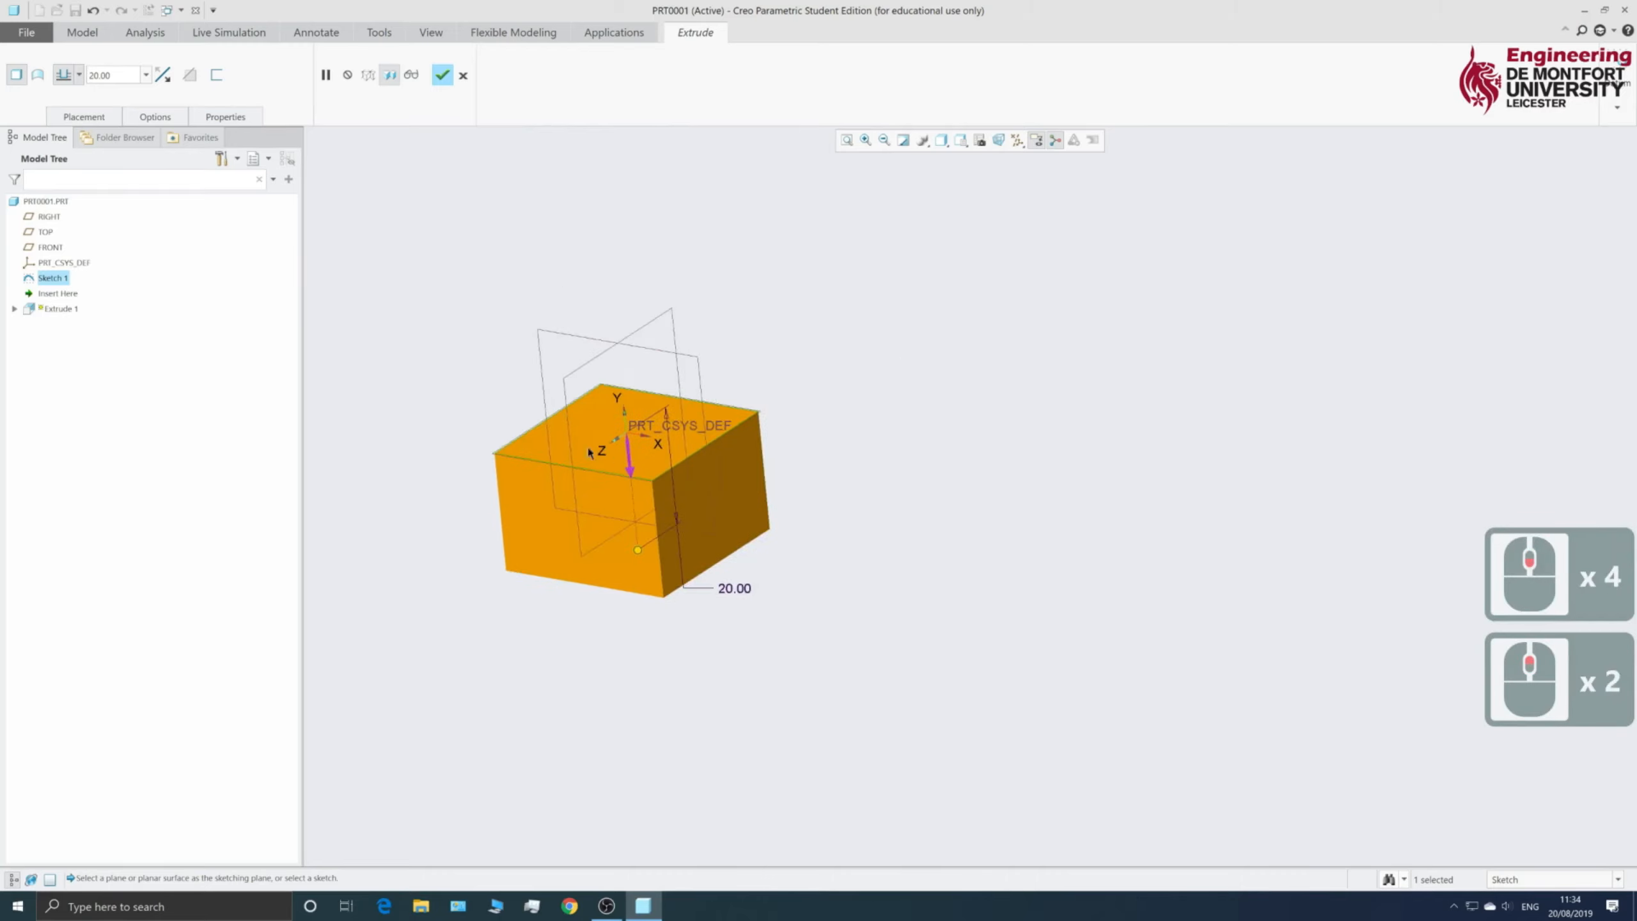
pyautogui.scroll(-3, 595, 447)
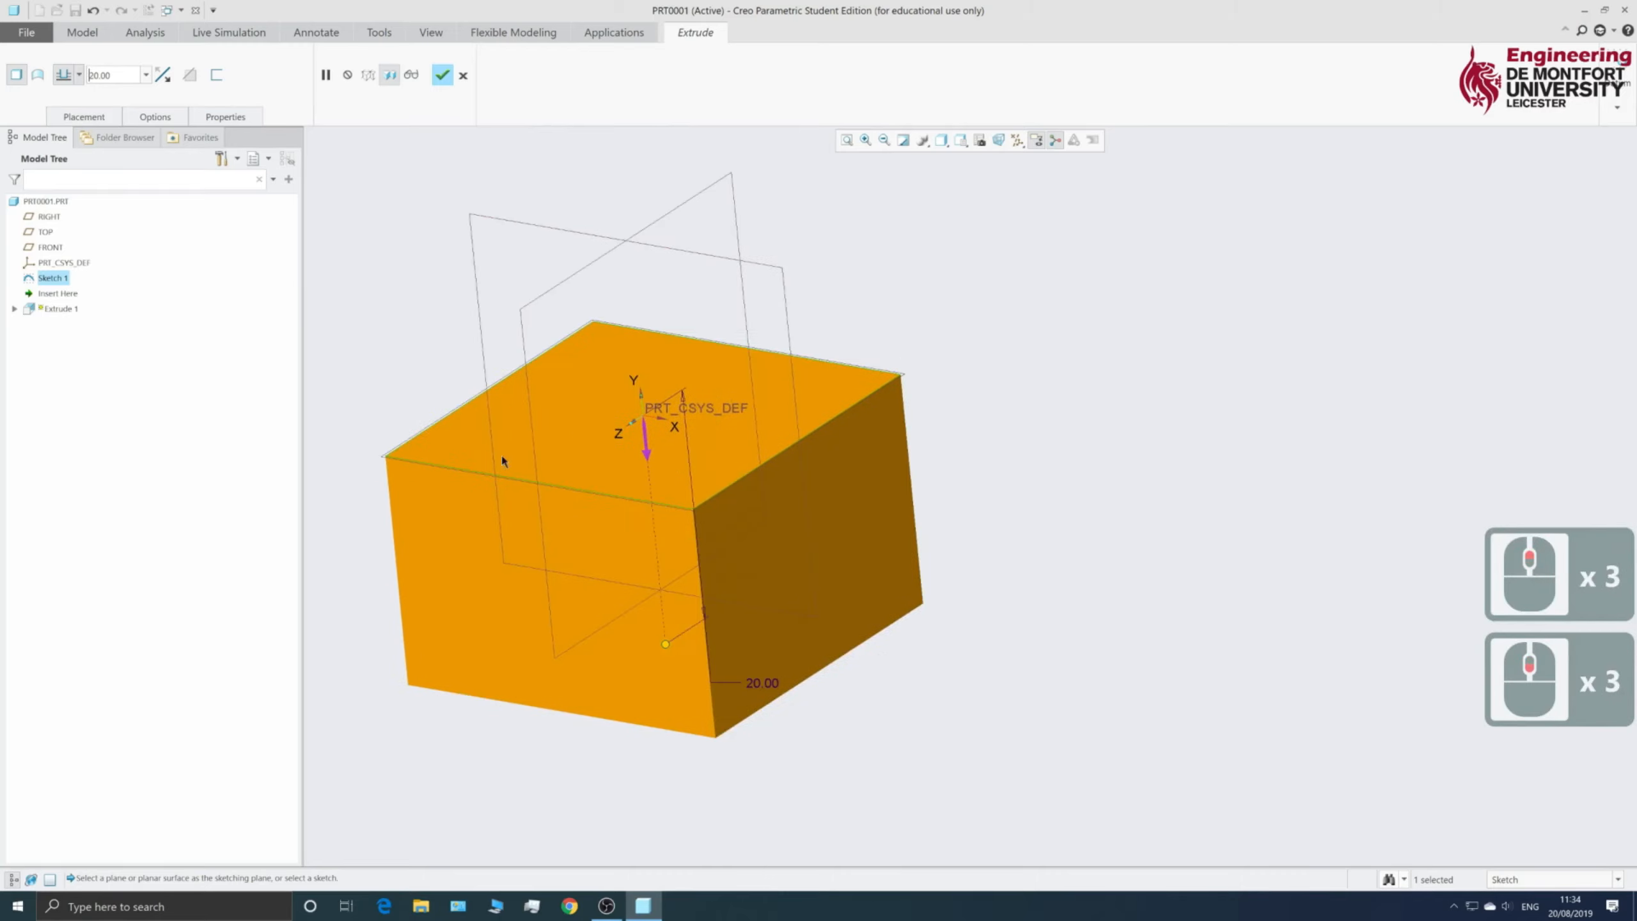
# - Make the extrusion Symmetric with depth 30 and orbit to inspect the cube
pyautogui.click(78, 76)
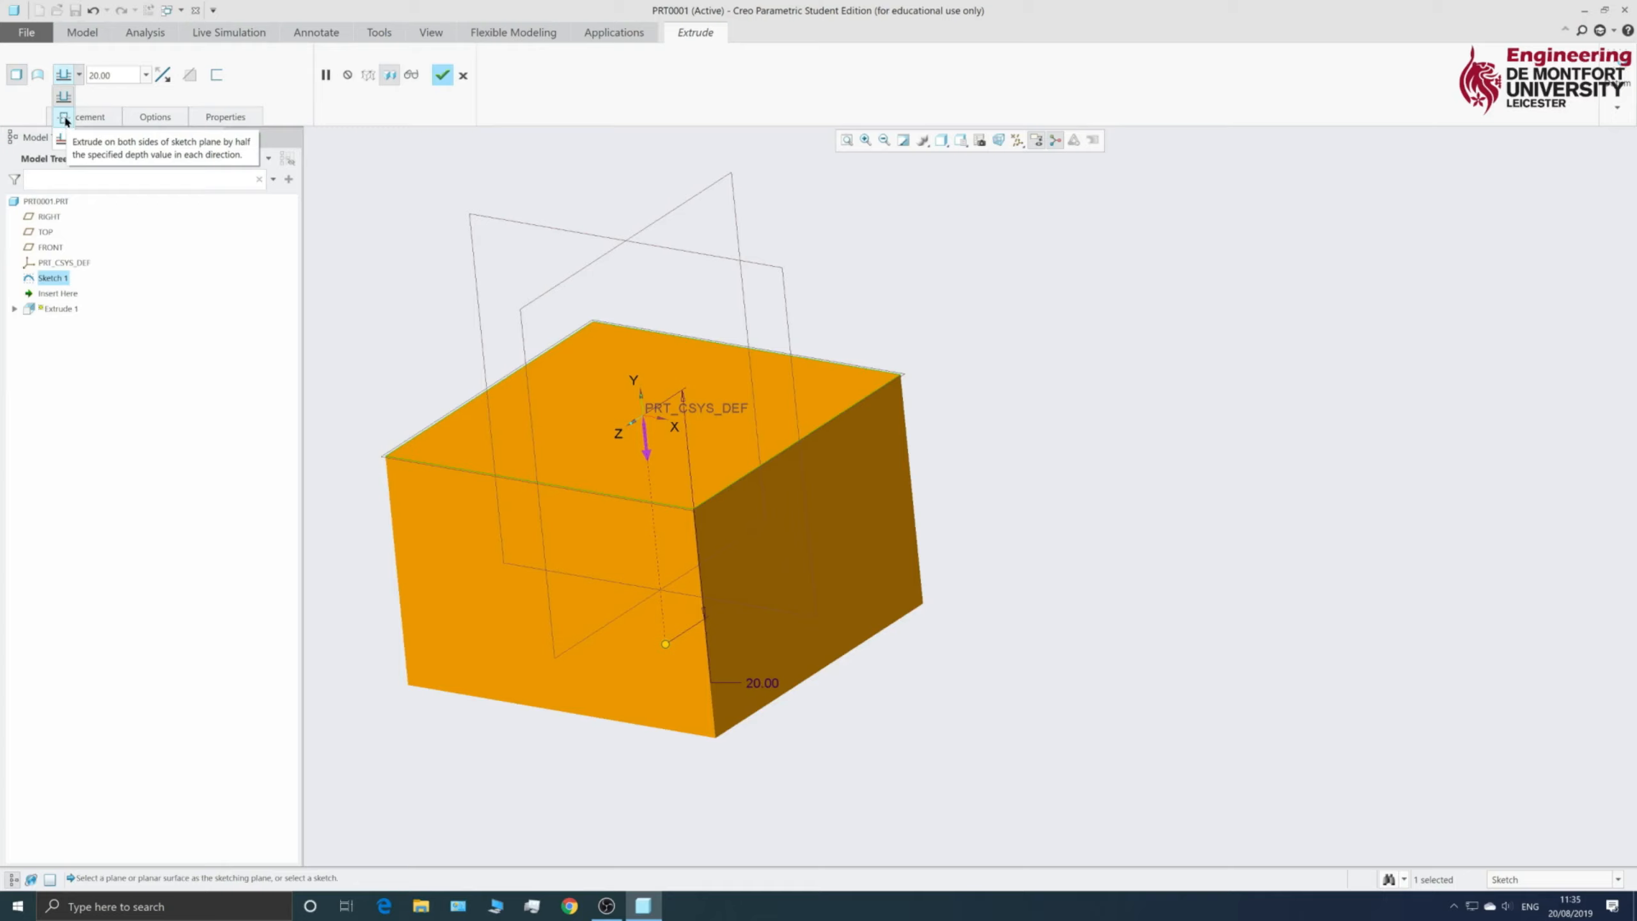
pyautogui.click(65, 120)
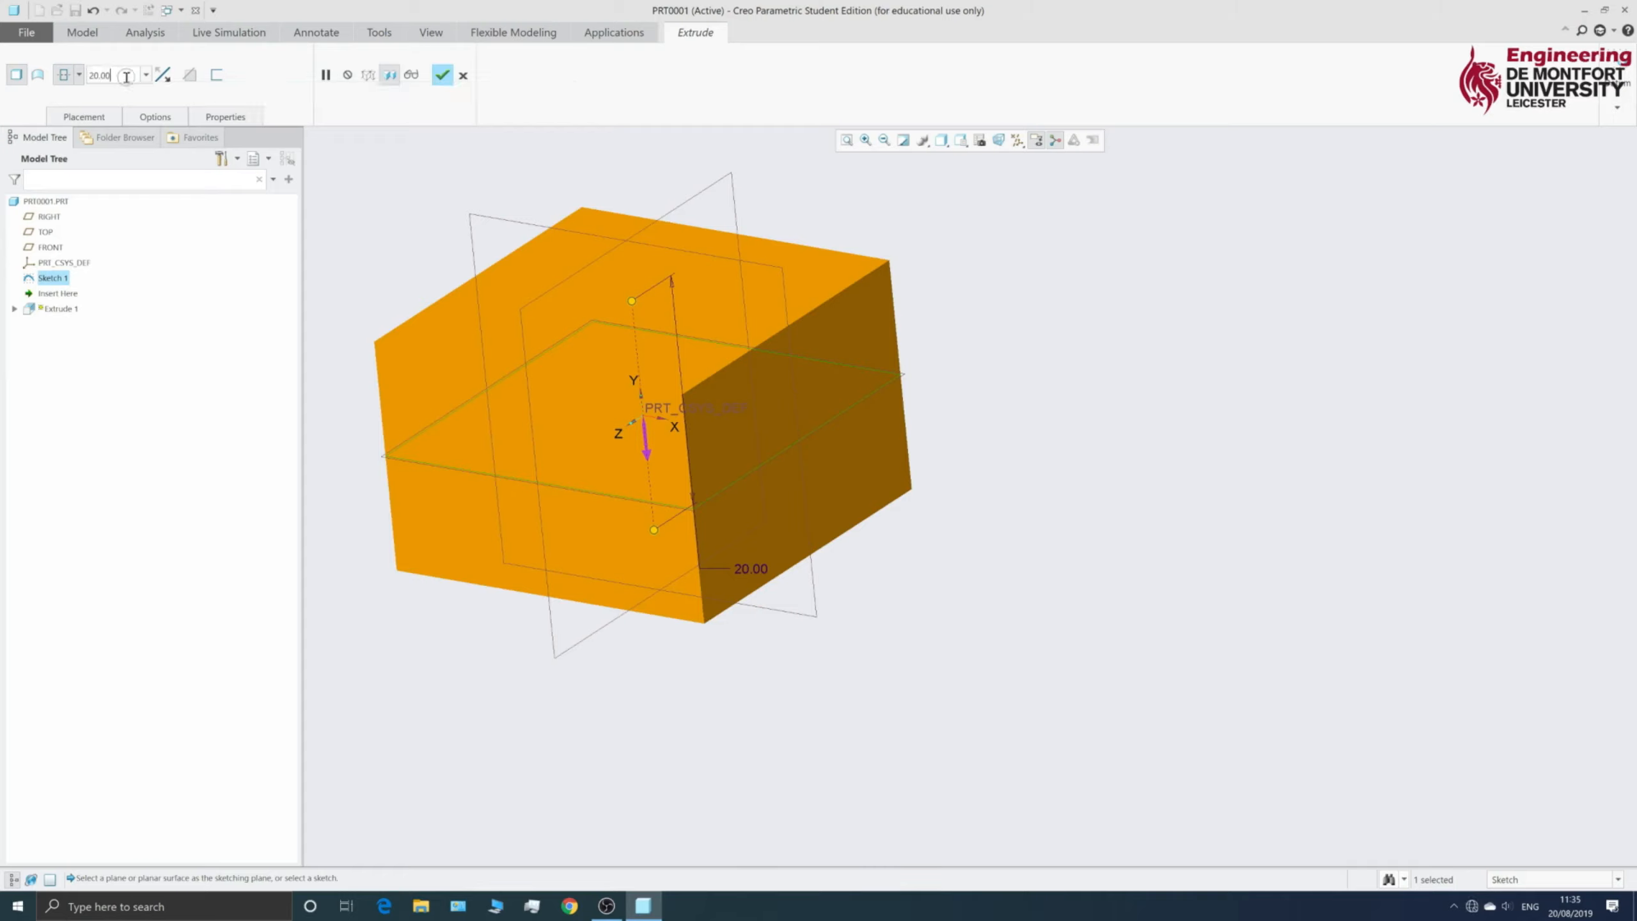
pyautogui.click(97, 75)
pyautogui.doubleClick(96, 75)
pyautogui.write('30')
pyautogui.press('Return')
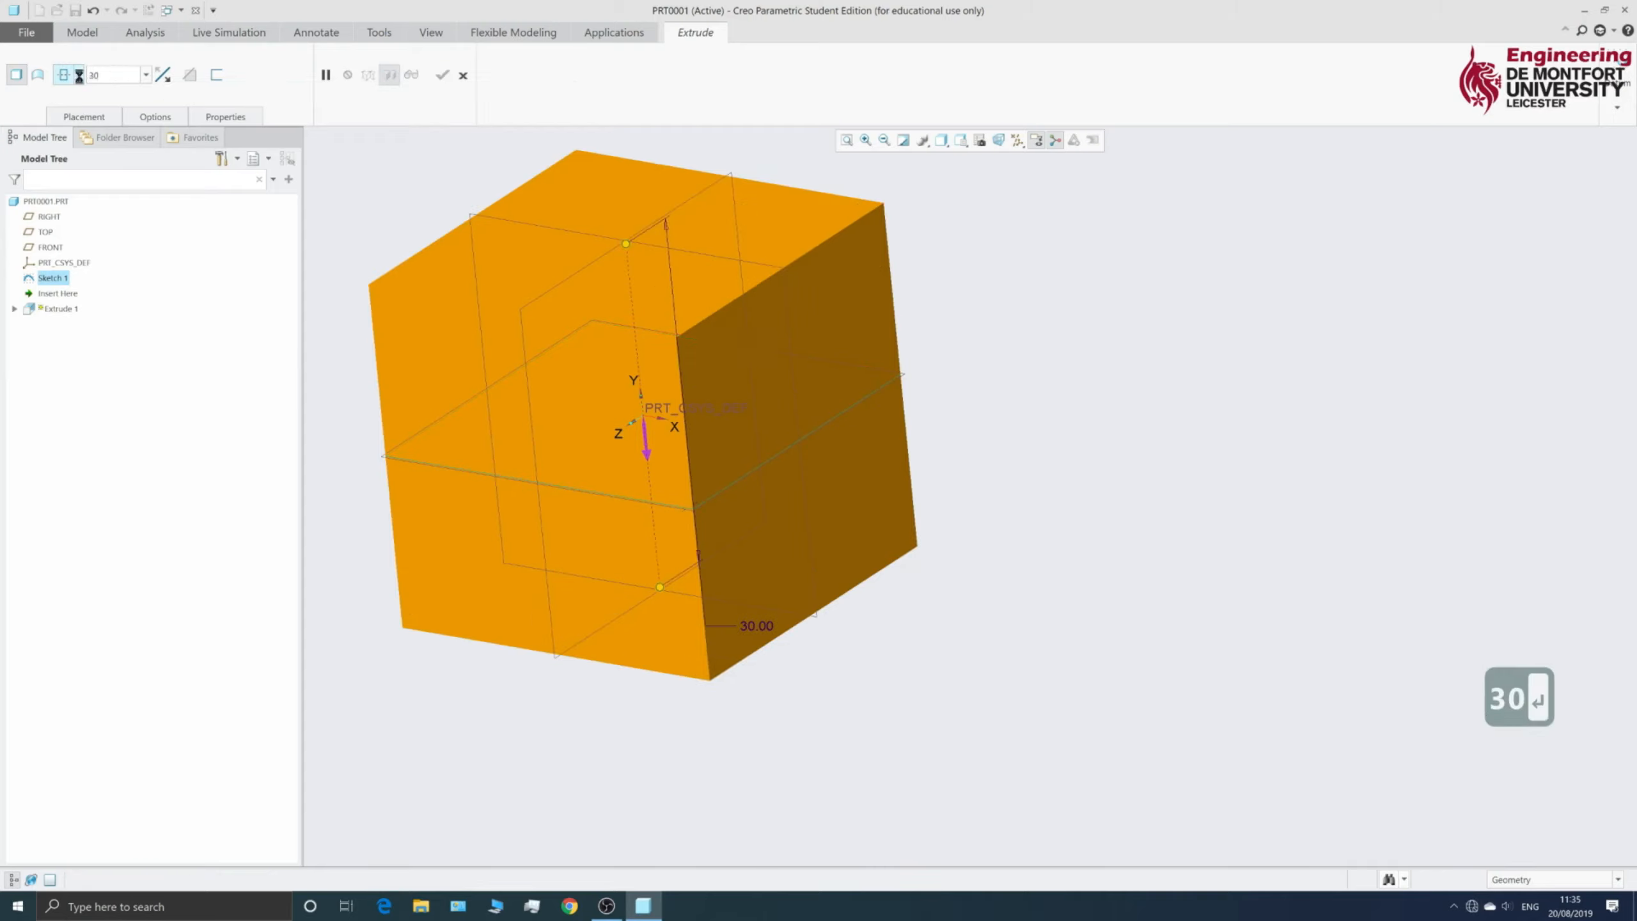
pyautogui.moveTo(609, 449); pyautogui.dragTo(485, 586, button='middle')
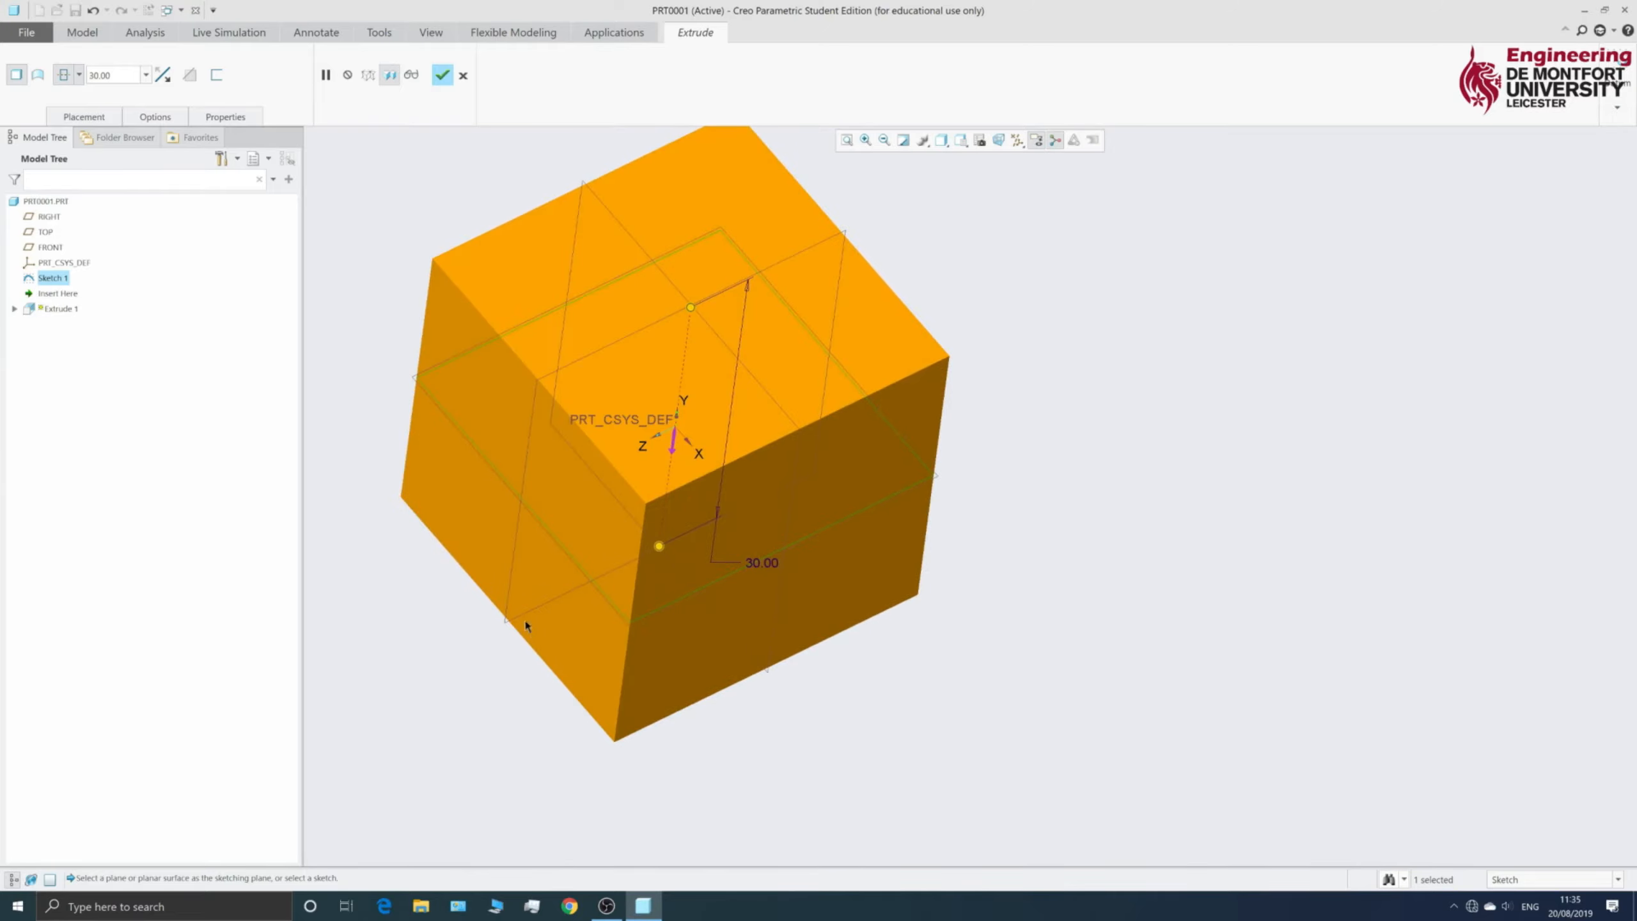
pyautogui.scroll(4, 524, 639)
pyautogui.scroll(-3, 504, 617)
pyautogui.moveTo(569, 676)
pyautogui.mouseDown(button='middle')
pyautogui.moveTo(543, 606)
pyautogui.moveTo(585, 636)
pyautogui.moveTo(577, 650)
pyautogui.mouseUp(button='middle')
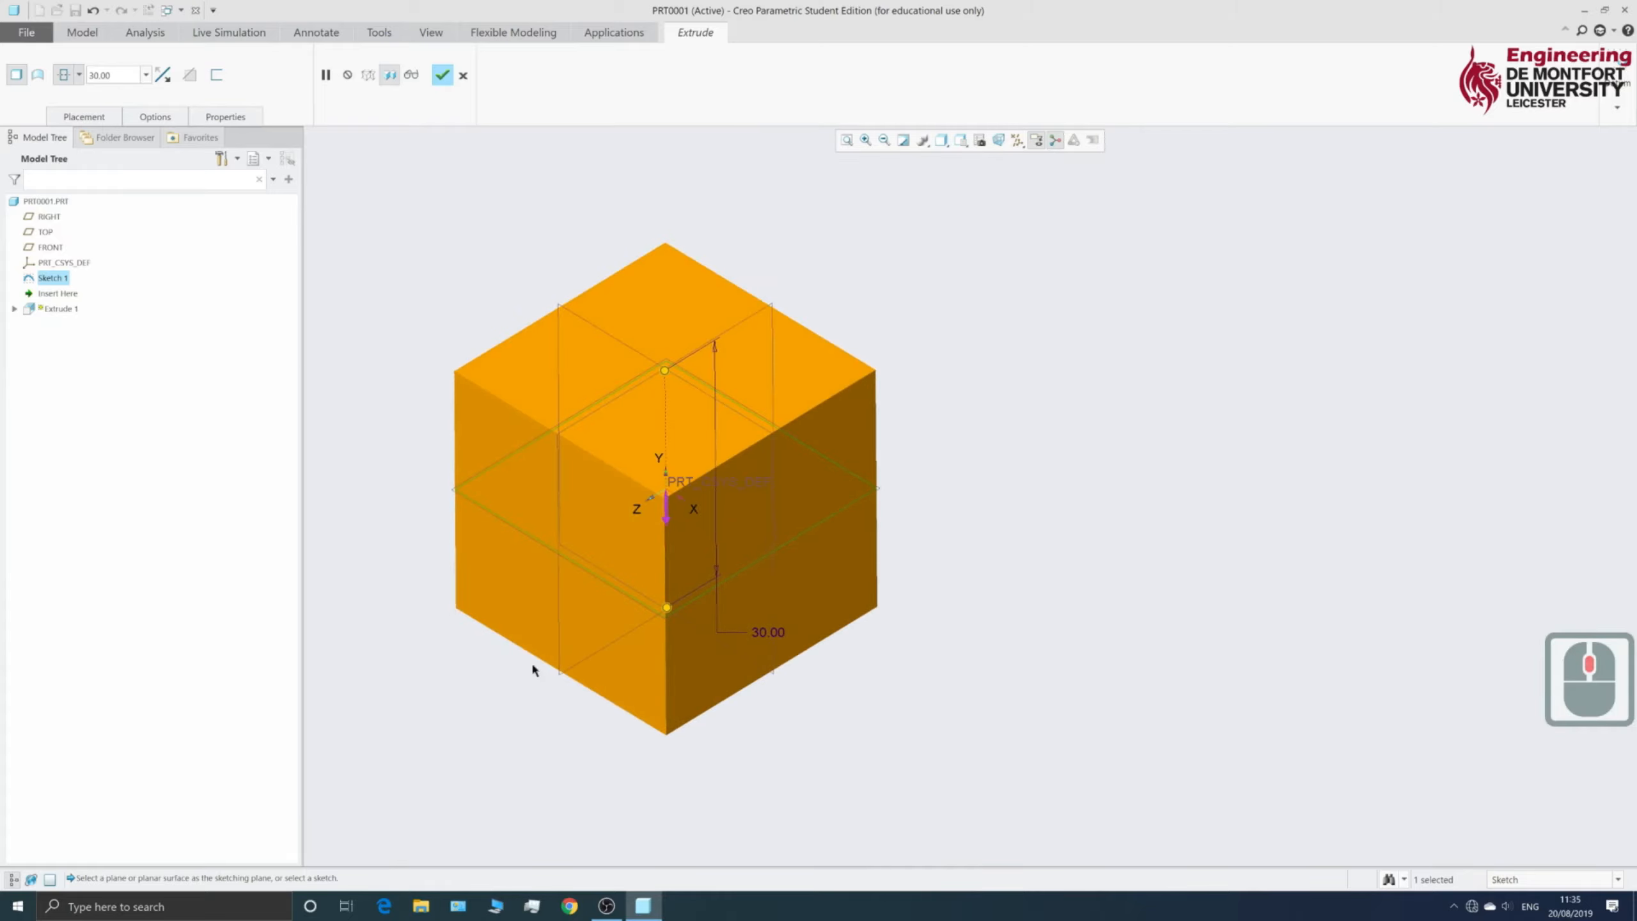
# - Finish the Extrude 1 feature as a 30-unit cube
pyautogui.click(442, 76)
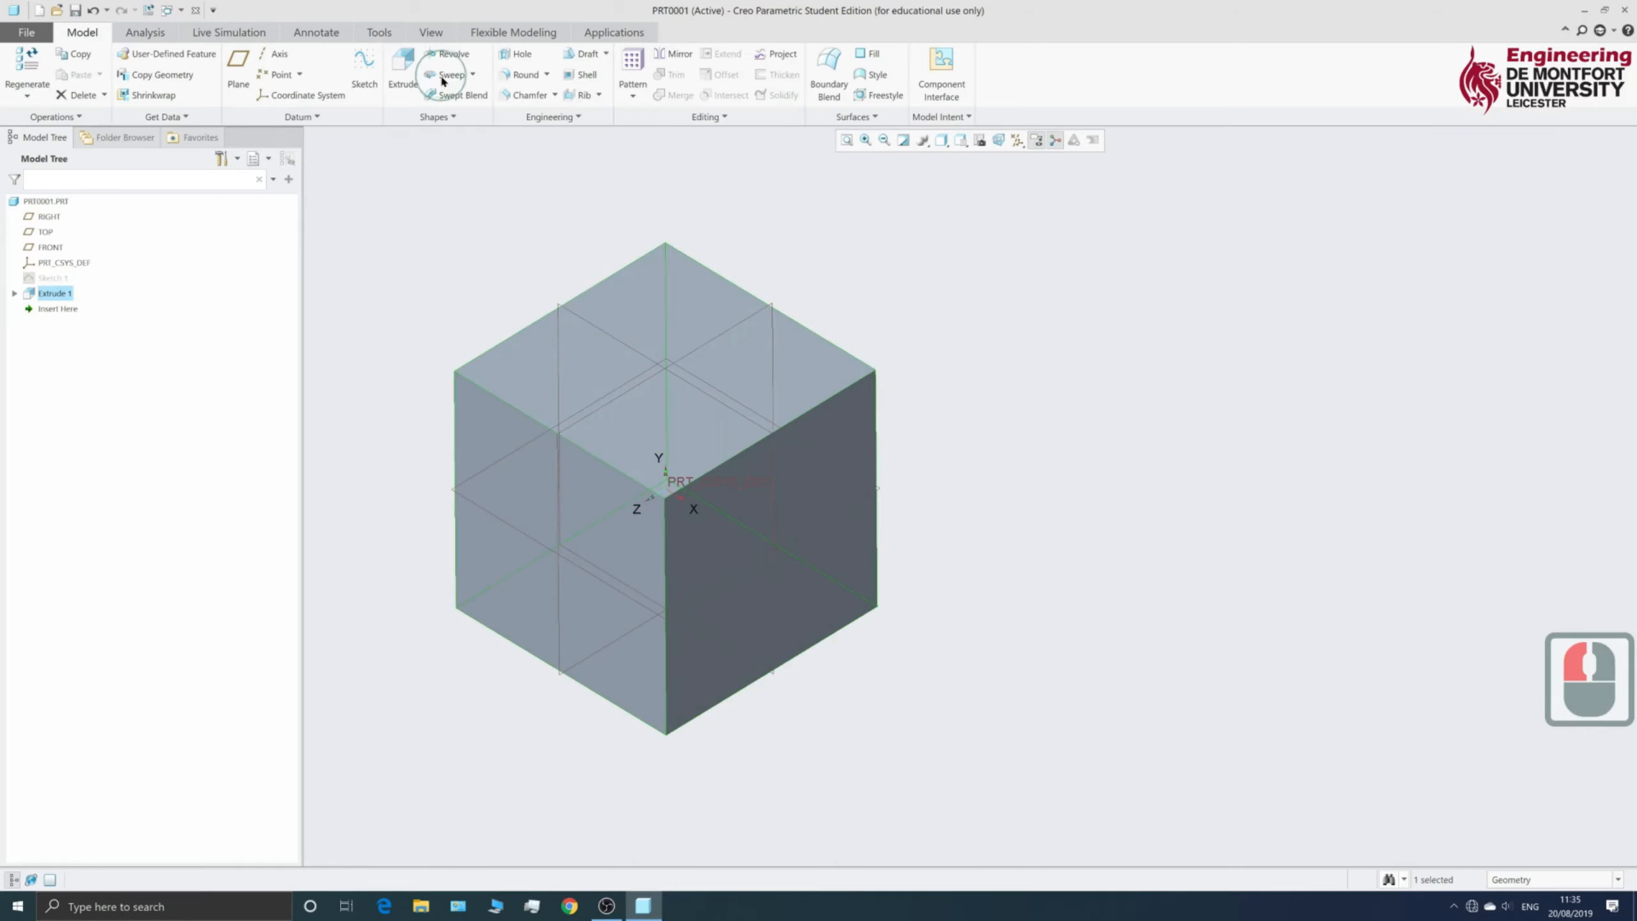
pyautogui.scroll(2, 1018, 465)
pyautogui.scroll(3, 967, 520)
pyautogui.scroll(-5, 916, 525)
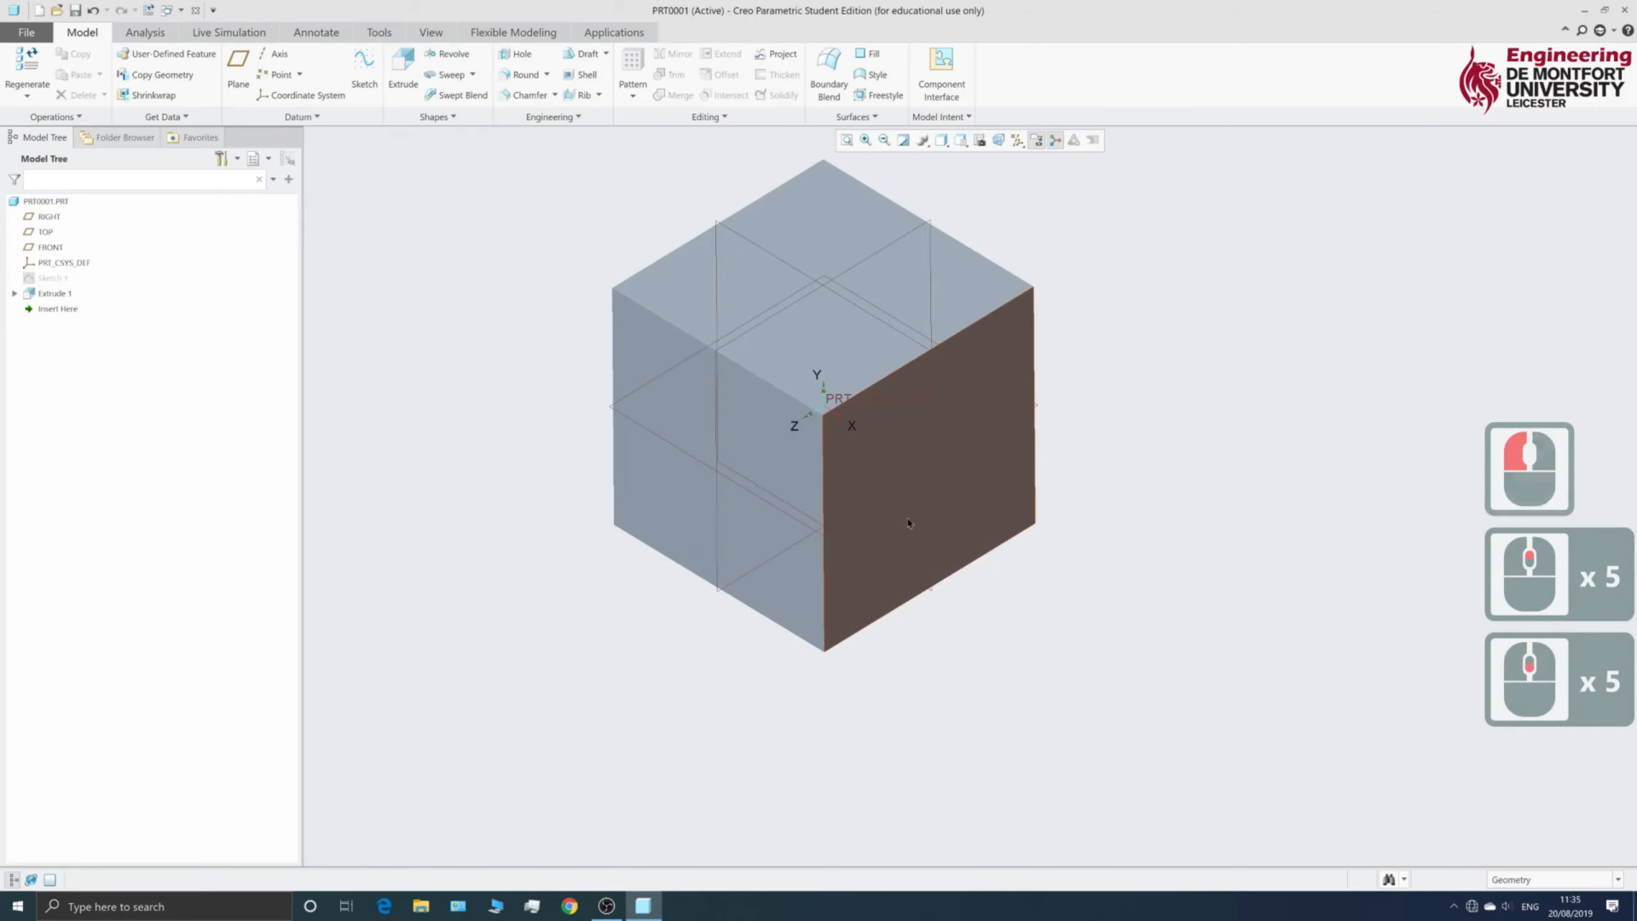
pyautogui.scroll(3, 910, 524)
pyautogui.scroll(-2, 911, 524)
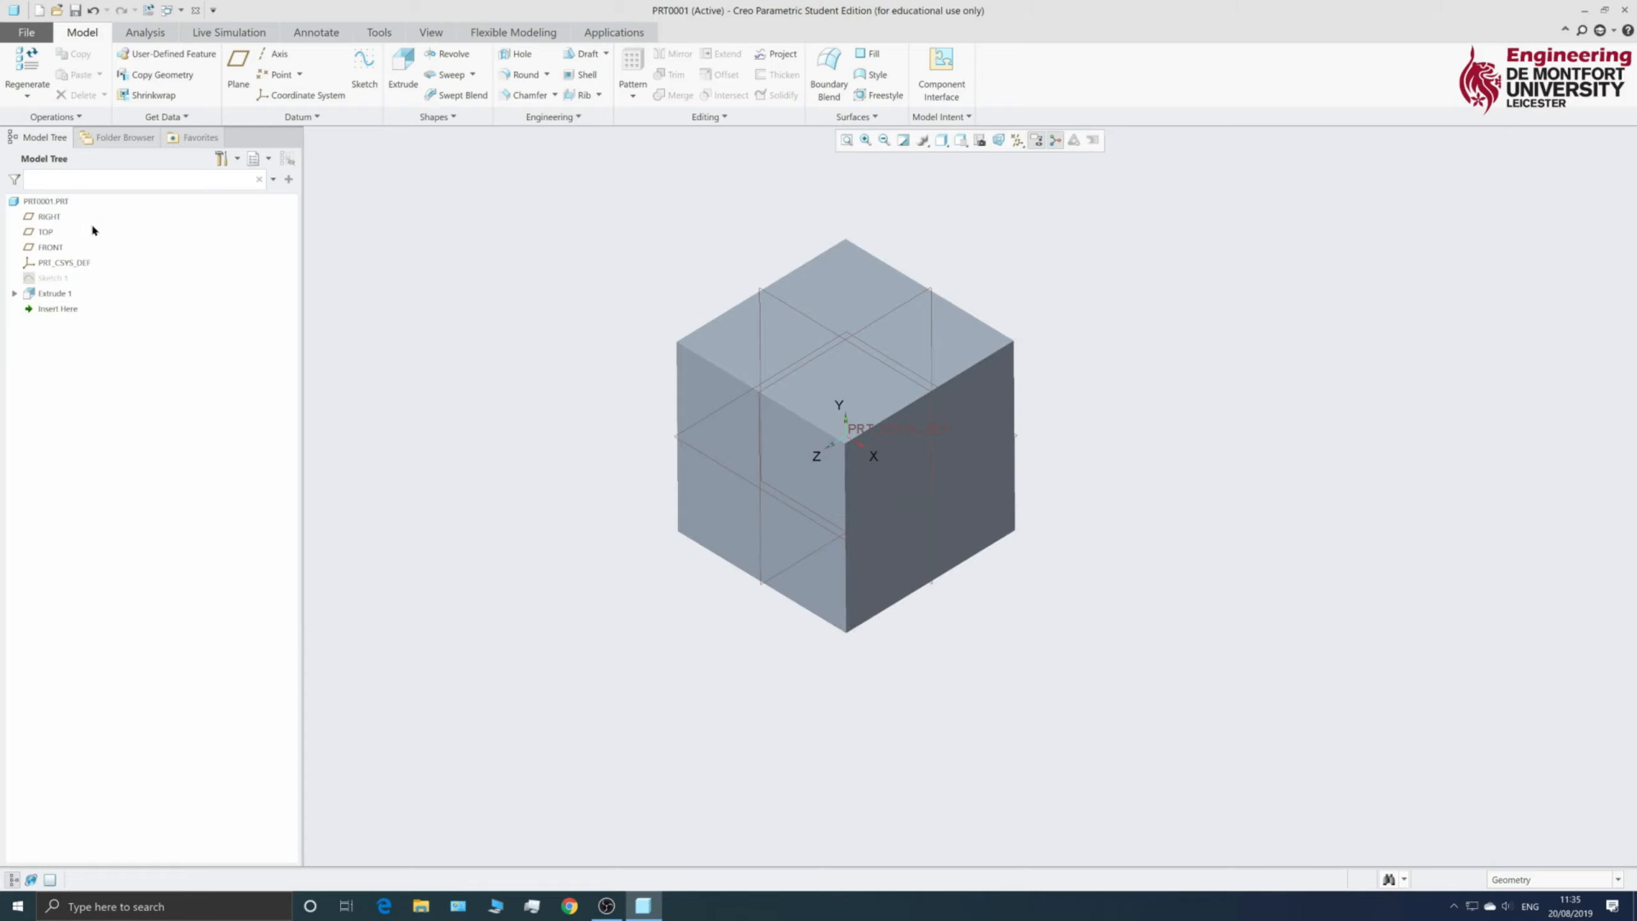
# - Select Sketch 1 in the Model Tree and reopen it with Edit Definition
pyautogui.click(56, 295)
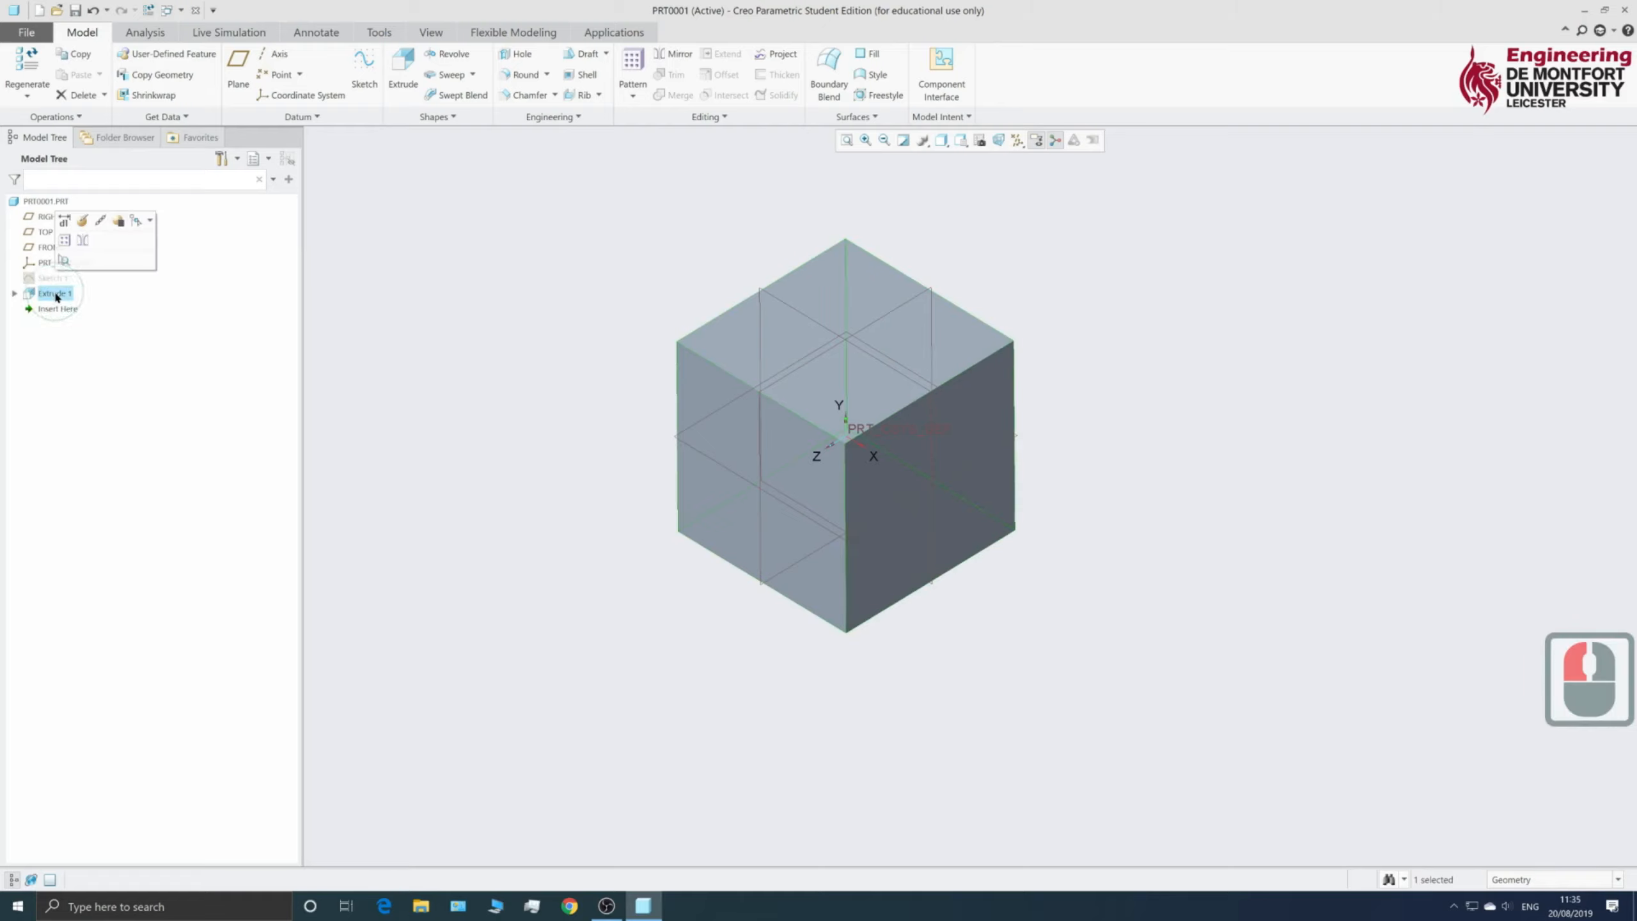
pyautogui.click(45, 278)
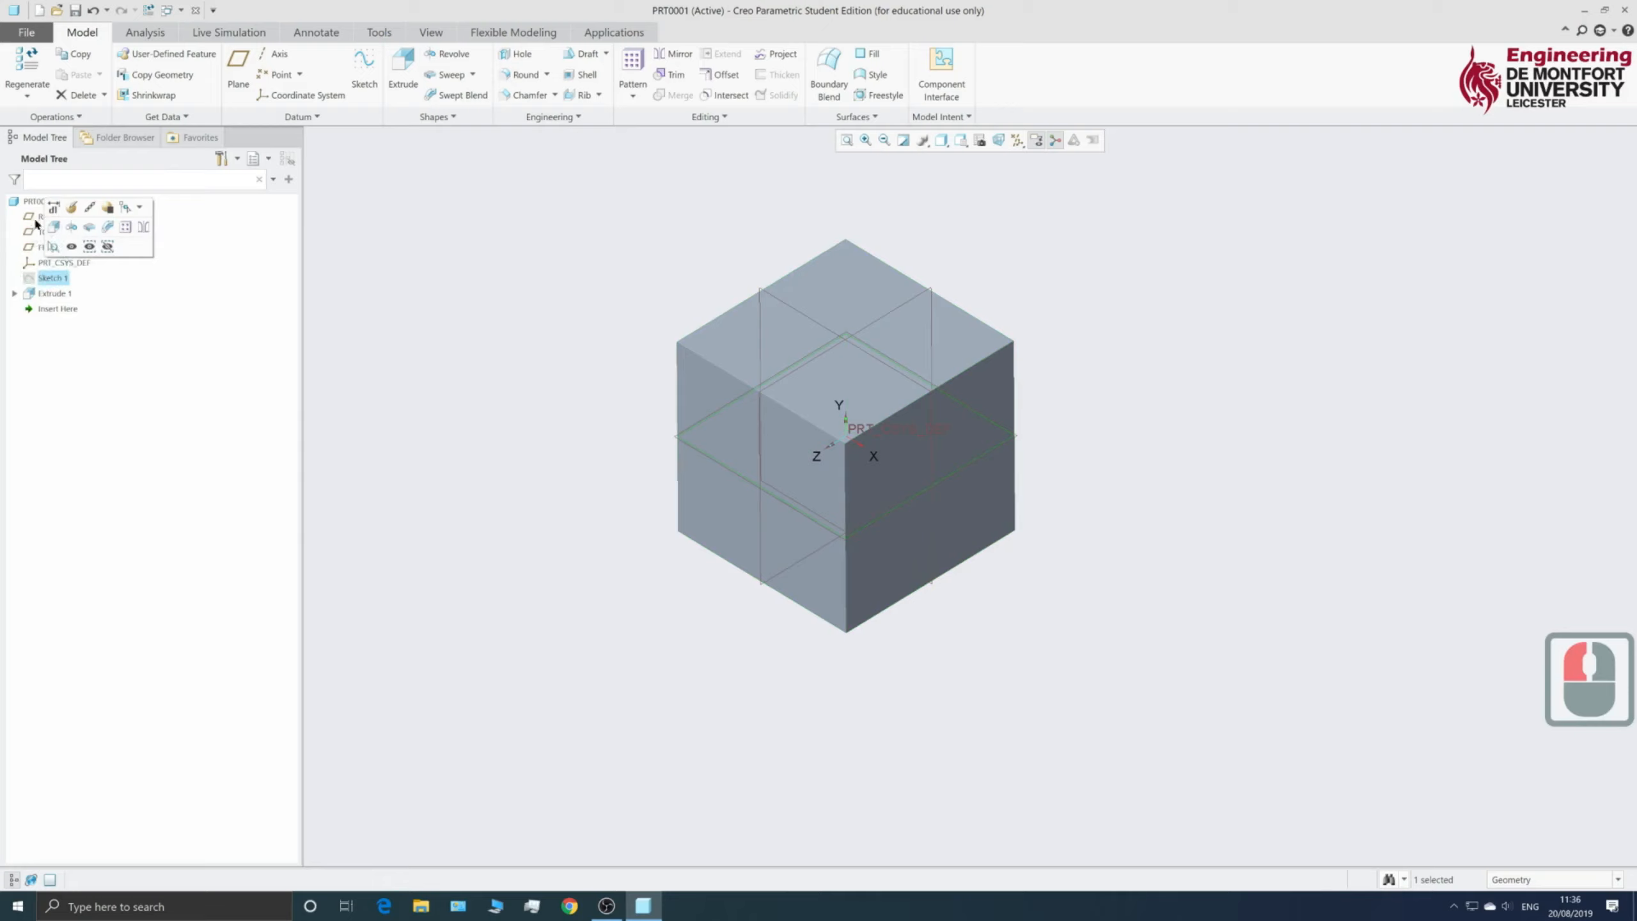
pyautogui.click(50, 294)
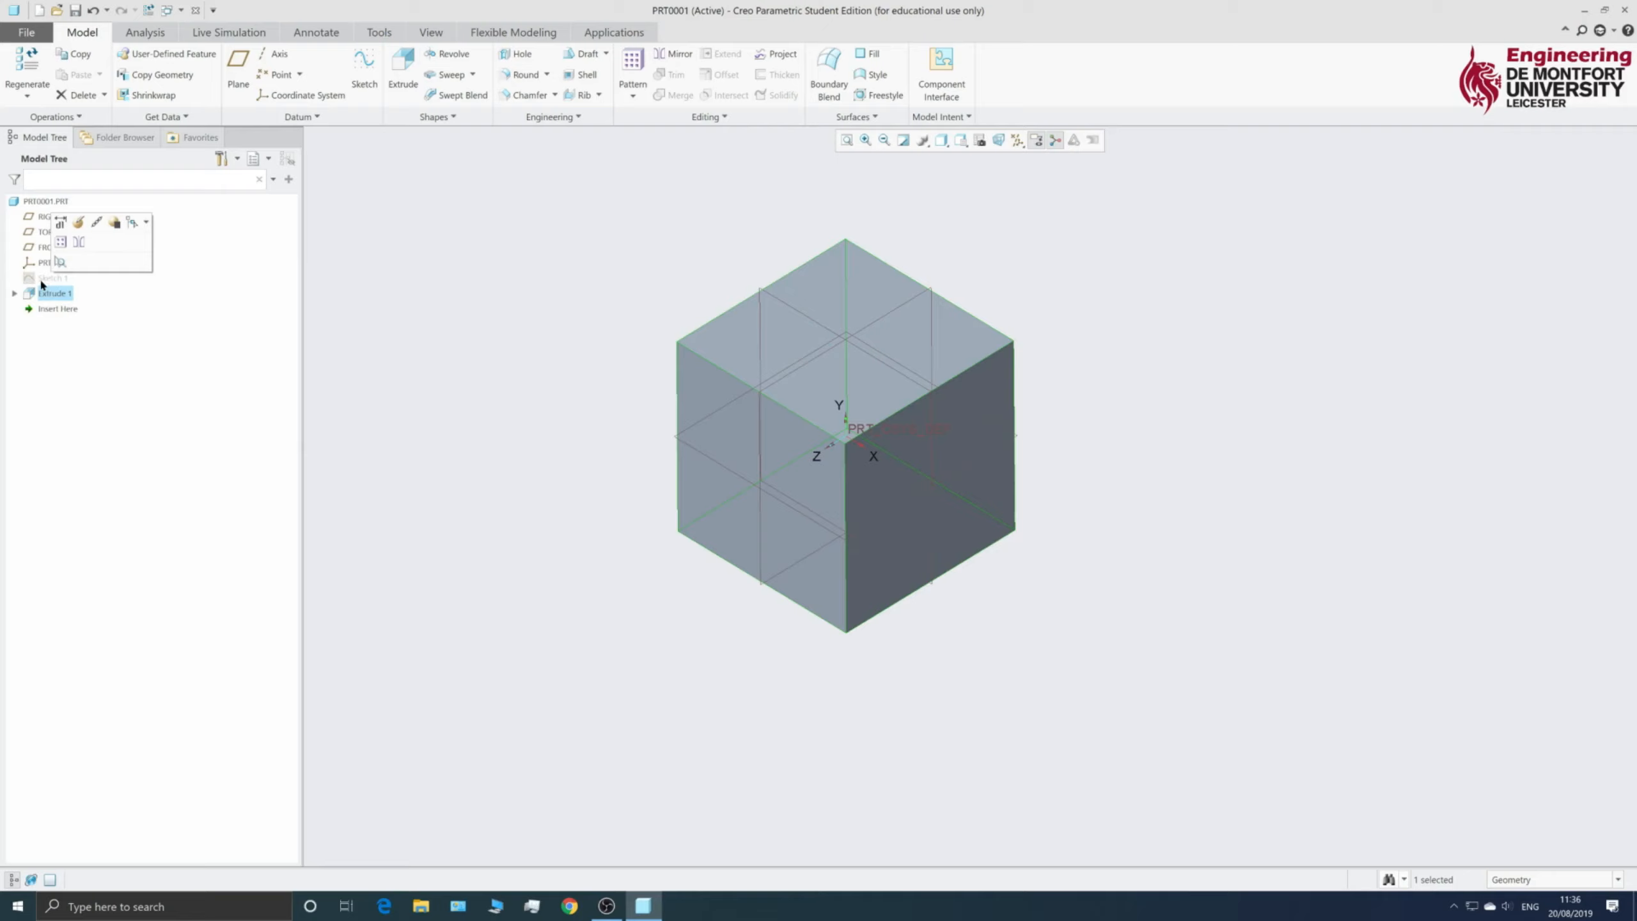
pyautogui.click(52, 280)
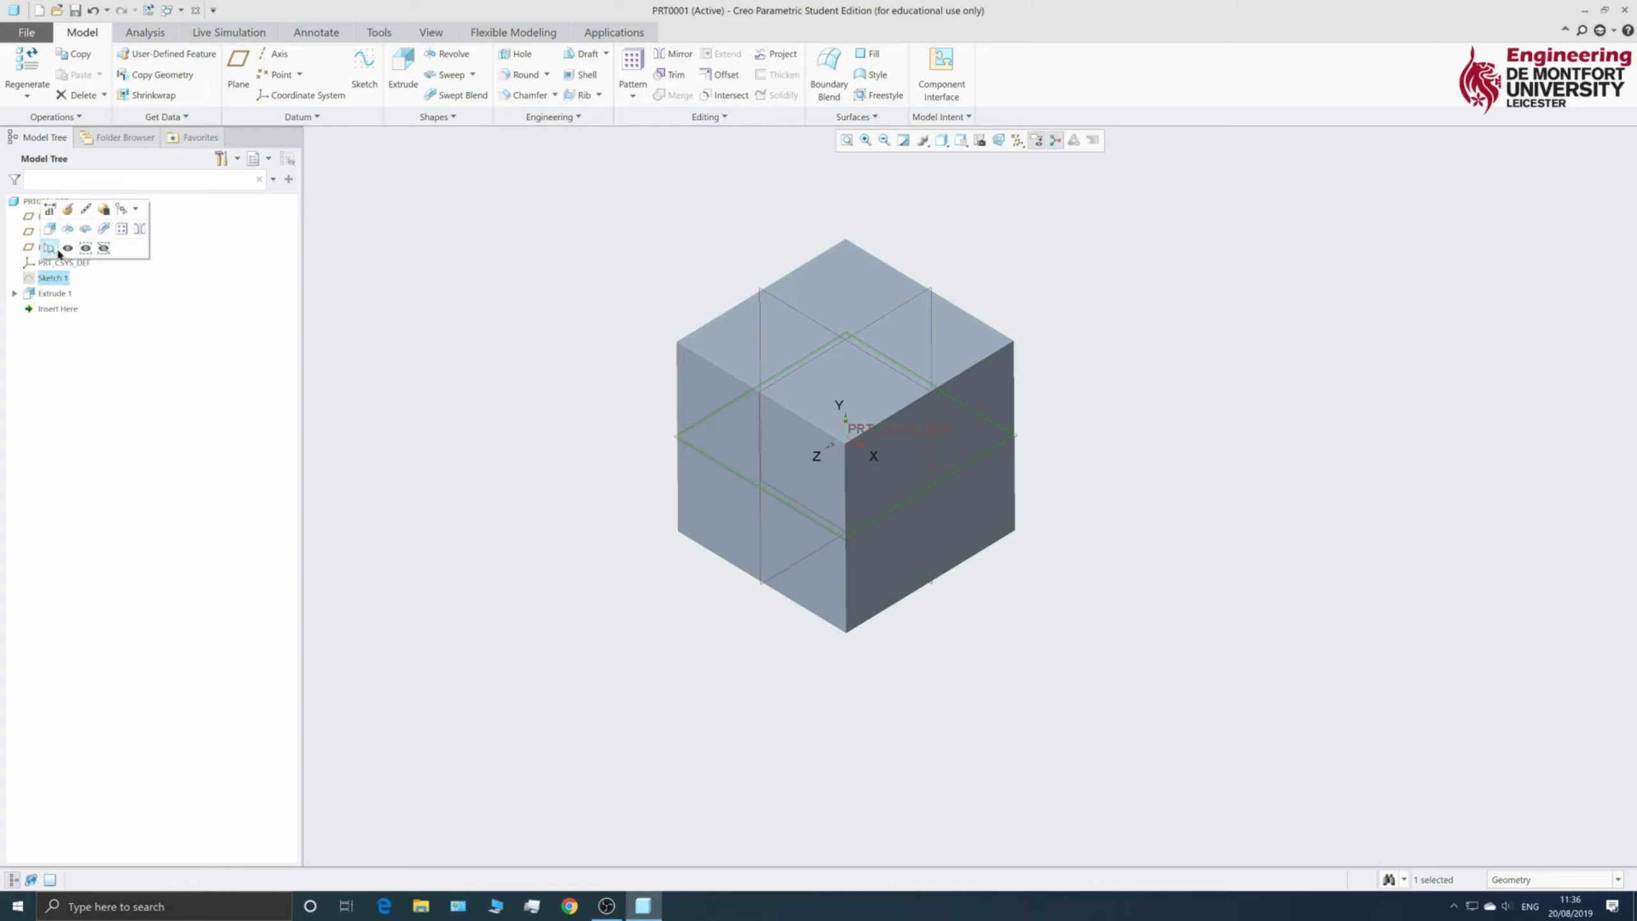
pyautogui.click(67, 211)
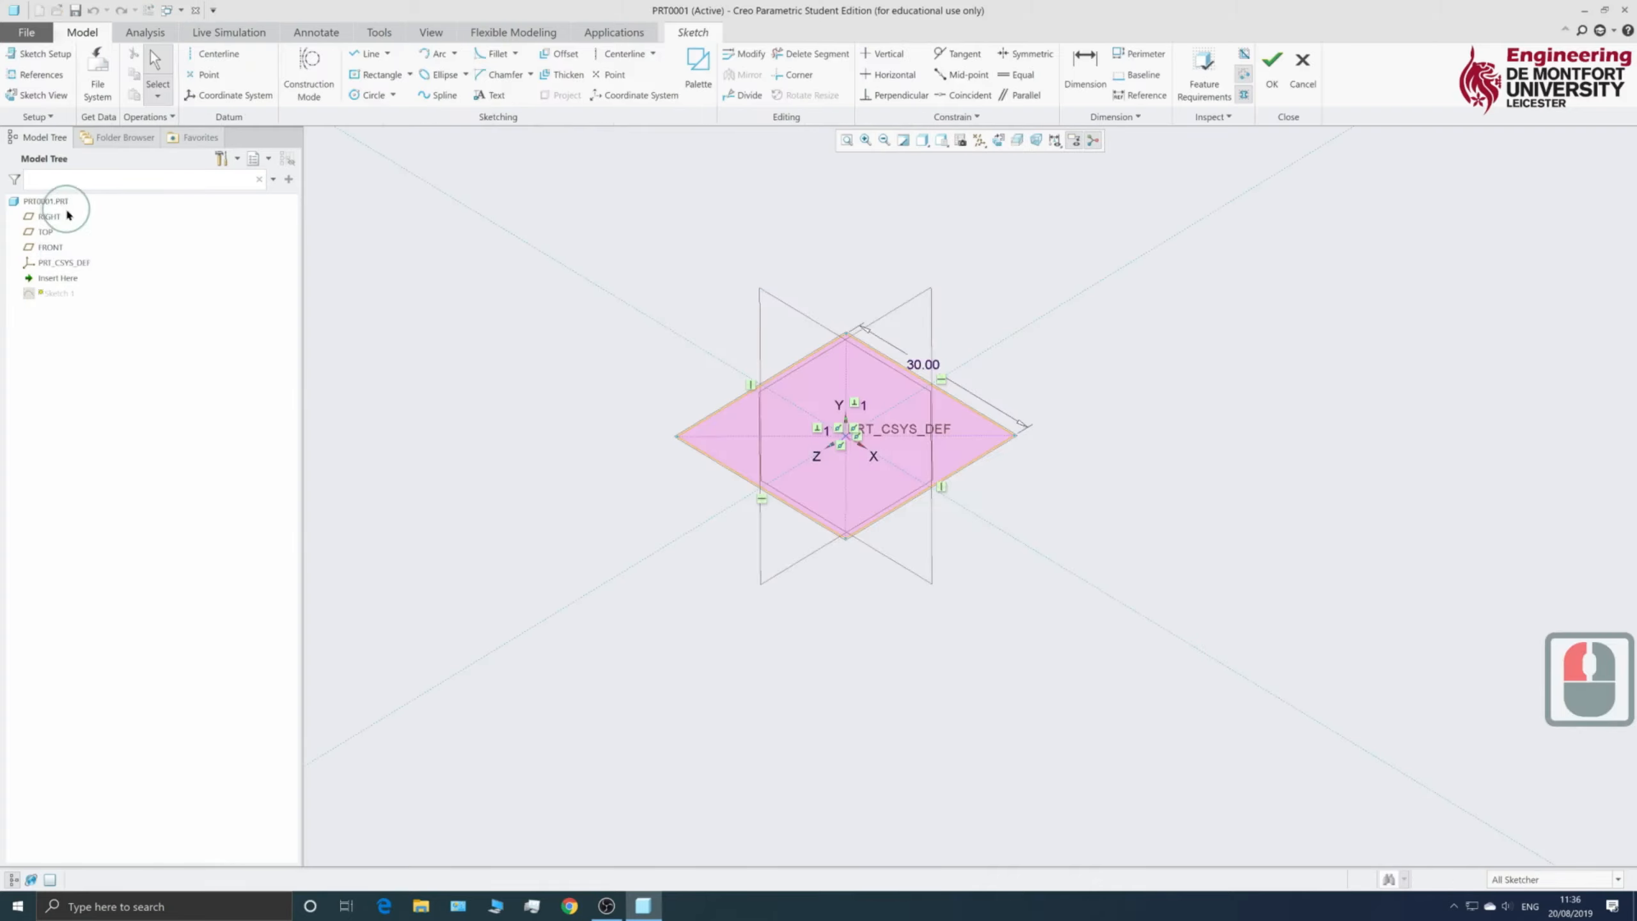
# - Change the square's side to 35 and regenerate the cube
pyautogui.doubleClick(920, 369)
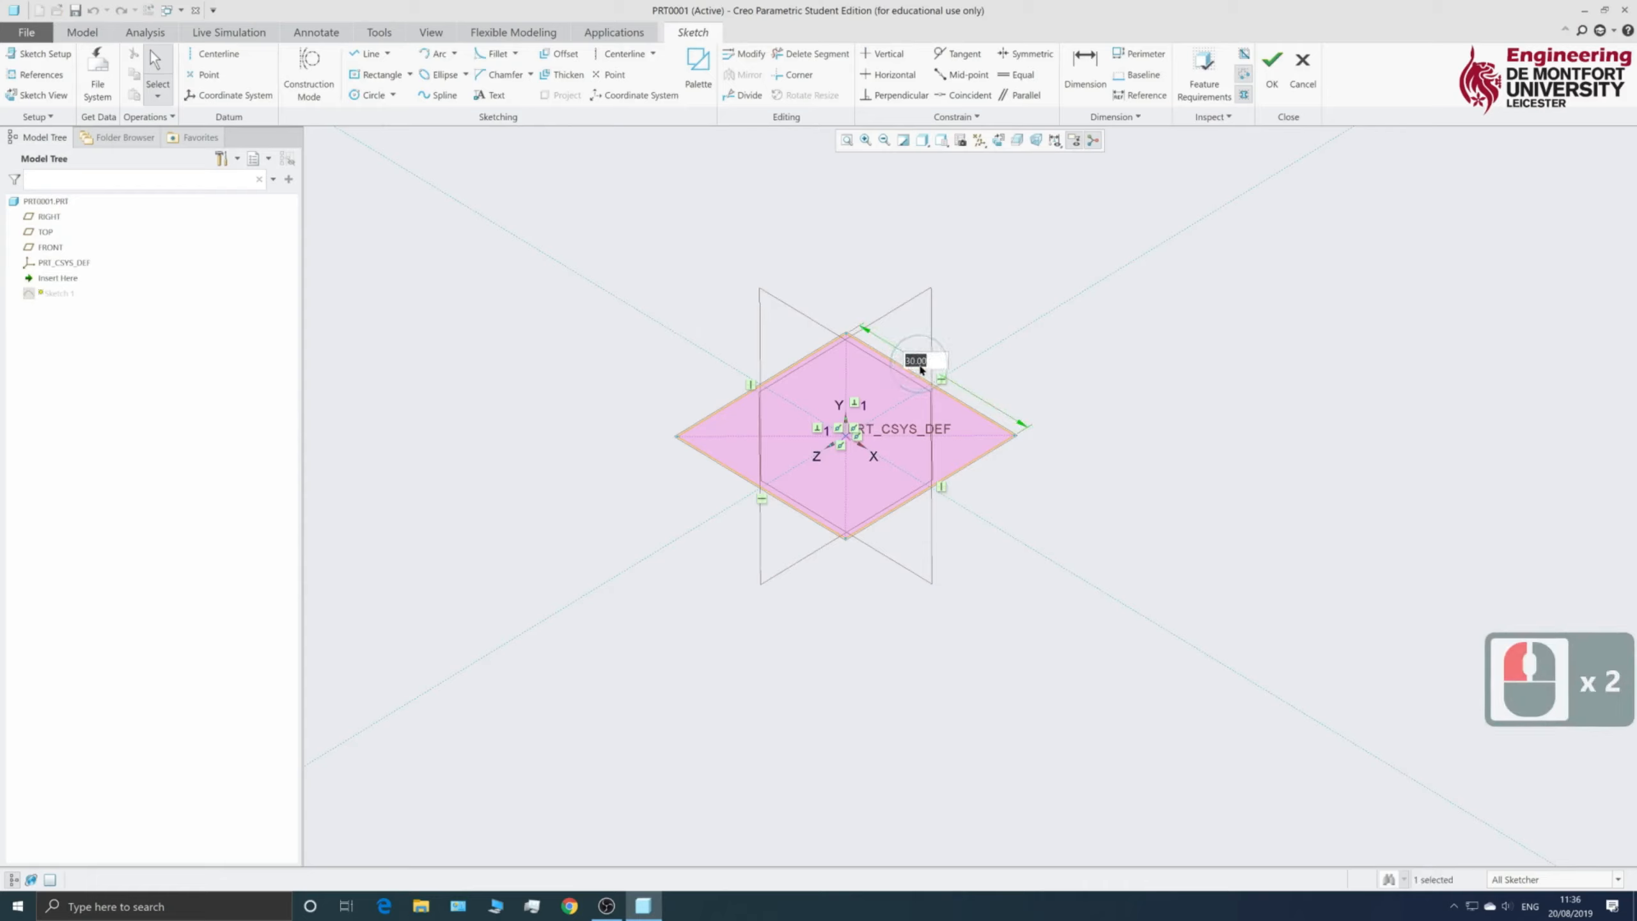
pyautogui.write('35')
pyautogui.press('Return')
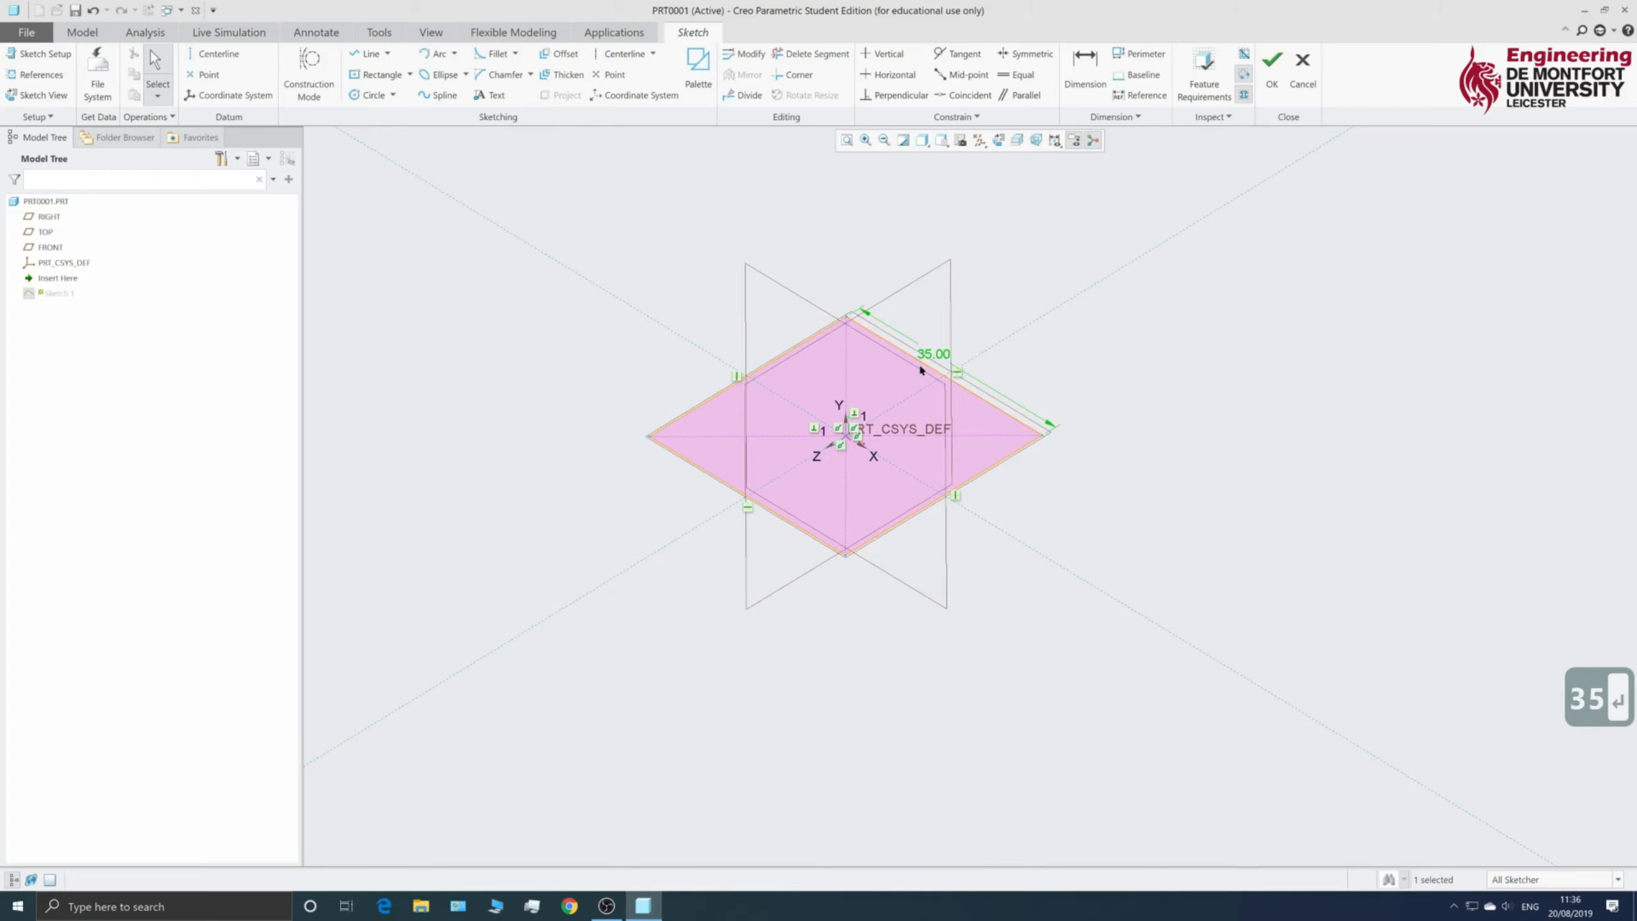
pyautogui.click(1270, 95)
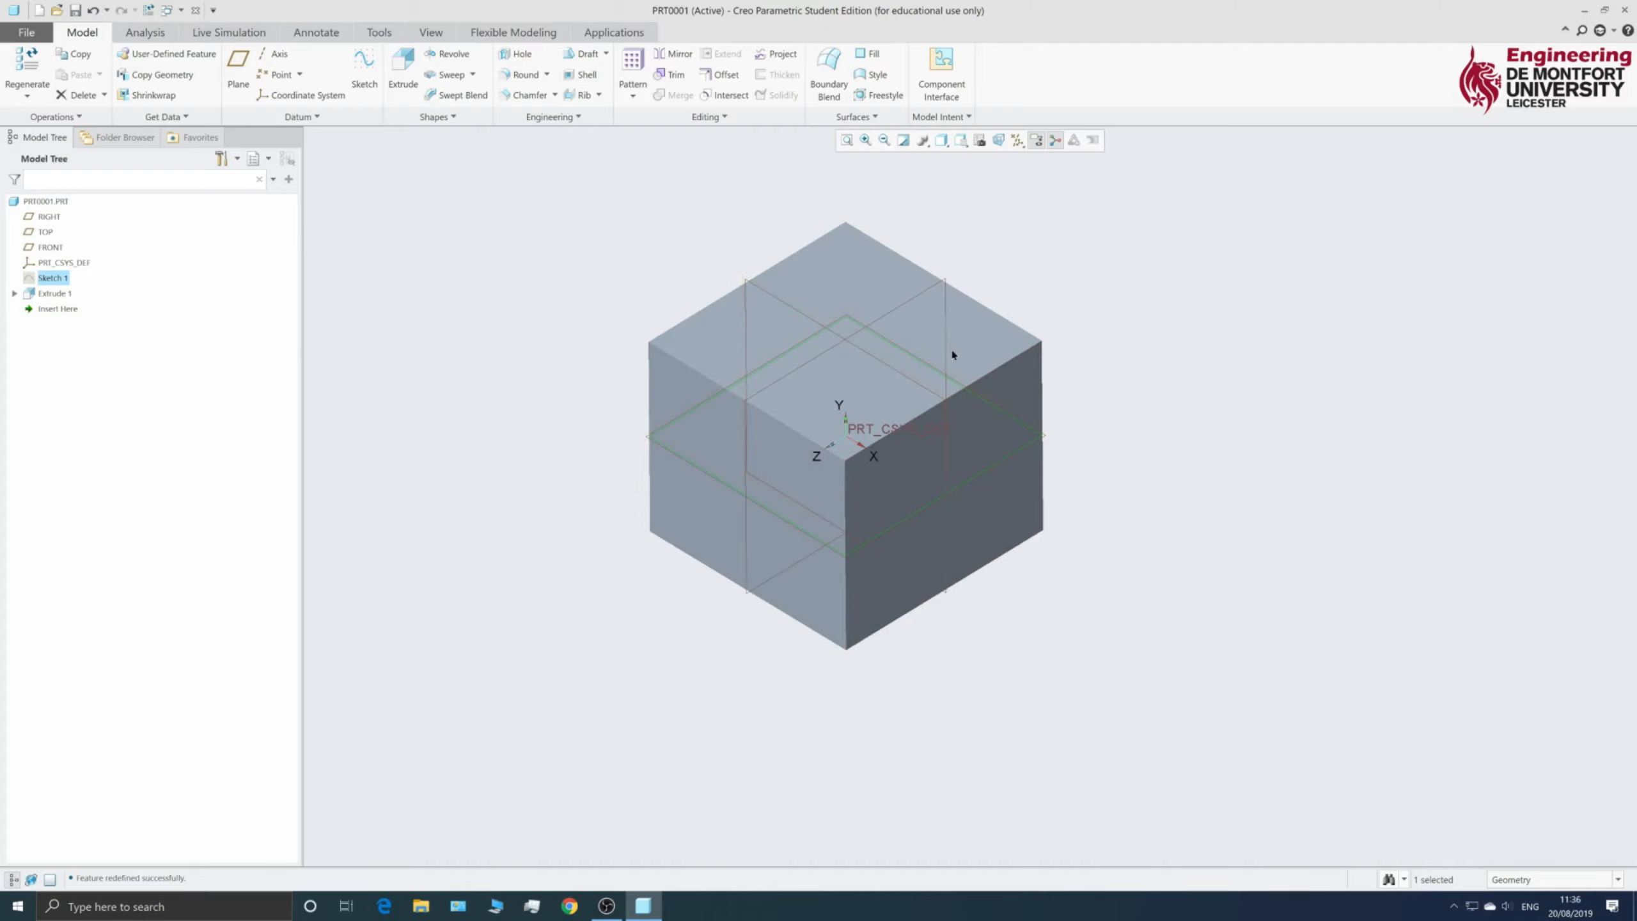
pyautogui.moveTo(758, 710)
pyautogui.mouseDown(button='middle')
pyautogui.moveTo(774, 628)
pyautogui.moveTo(759, 694)
pyautogui.mouseUp(button='middle')
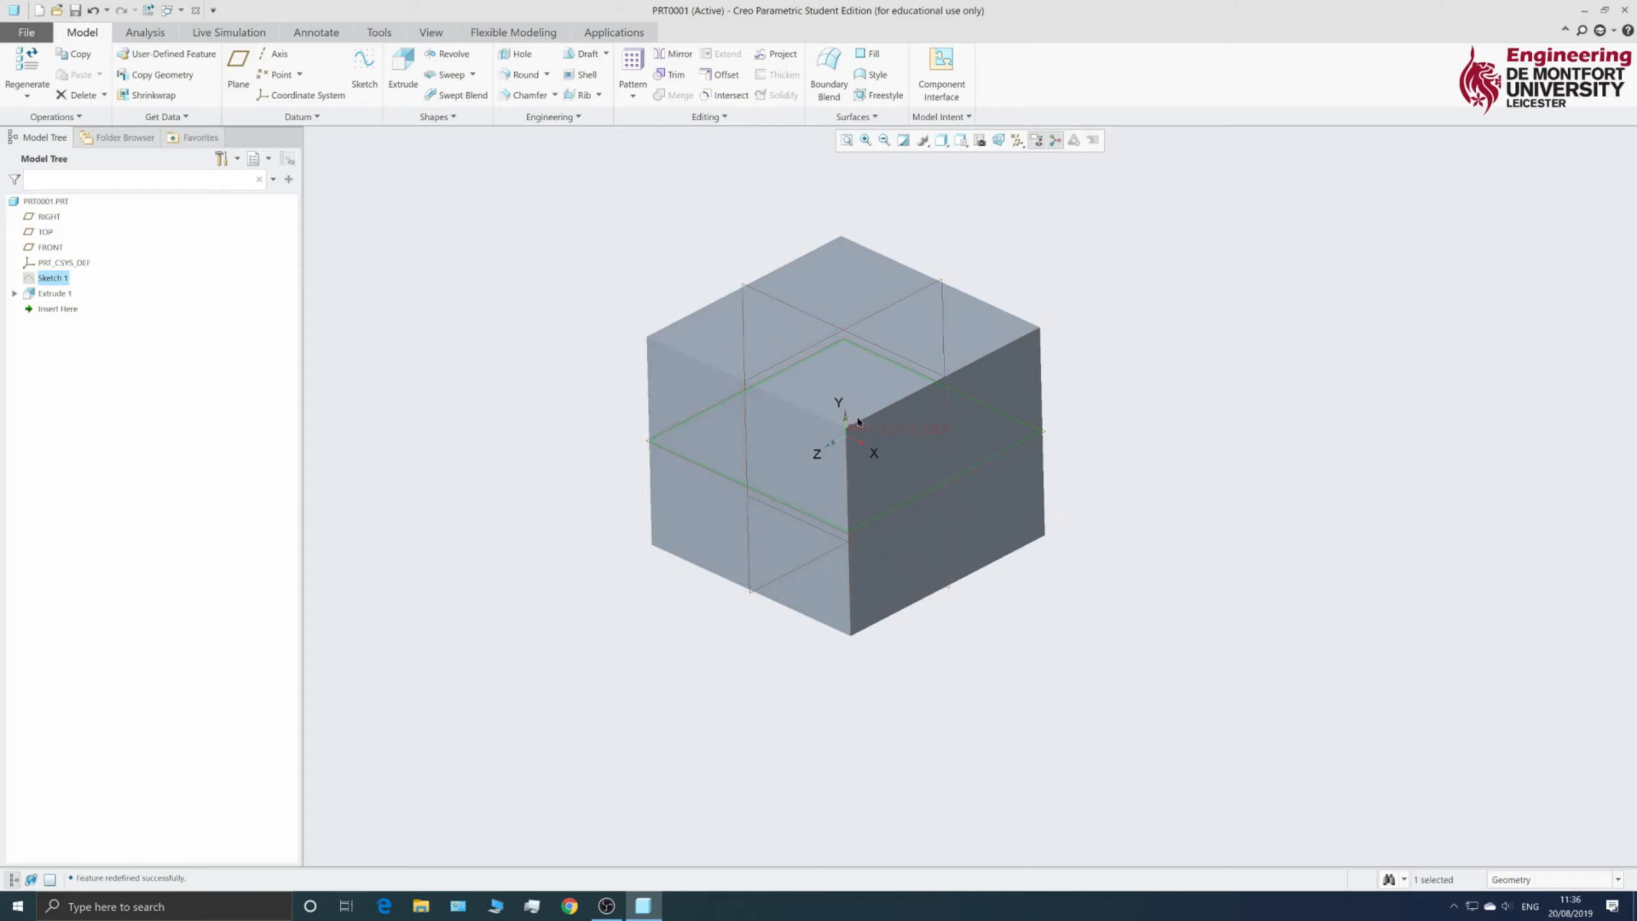
# - Reopen Sketch 1, set the side back to 30 and exit the sketch
pyautogui.rightClick(57, 279)
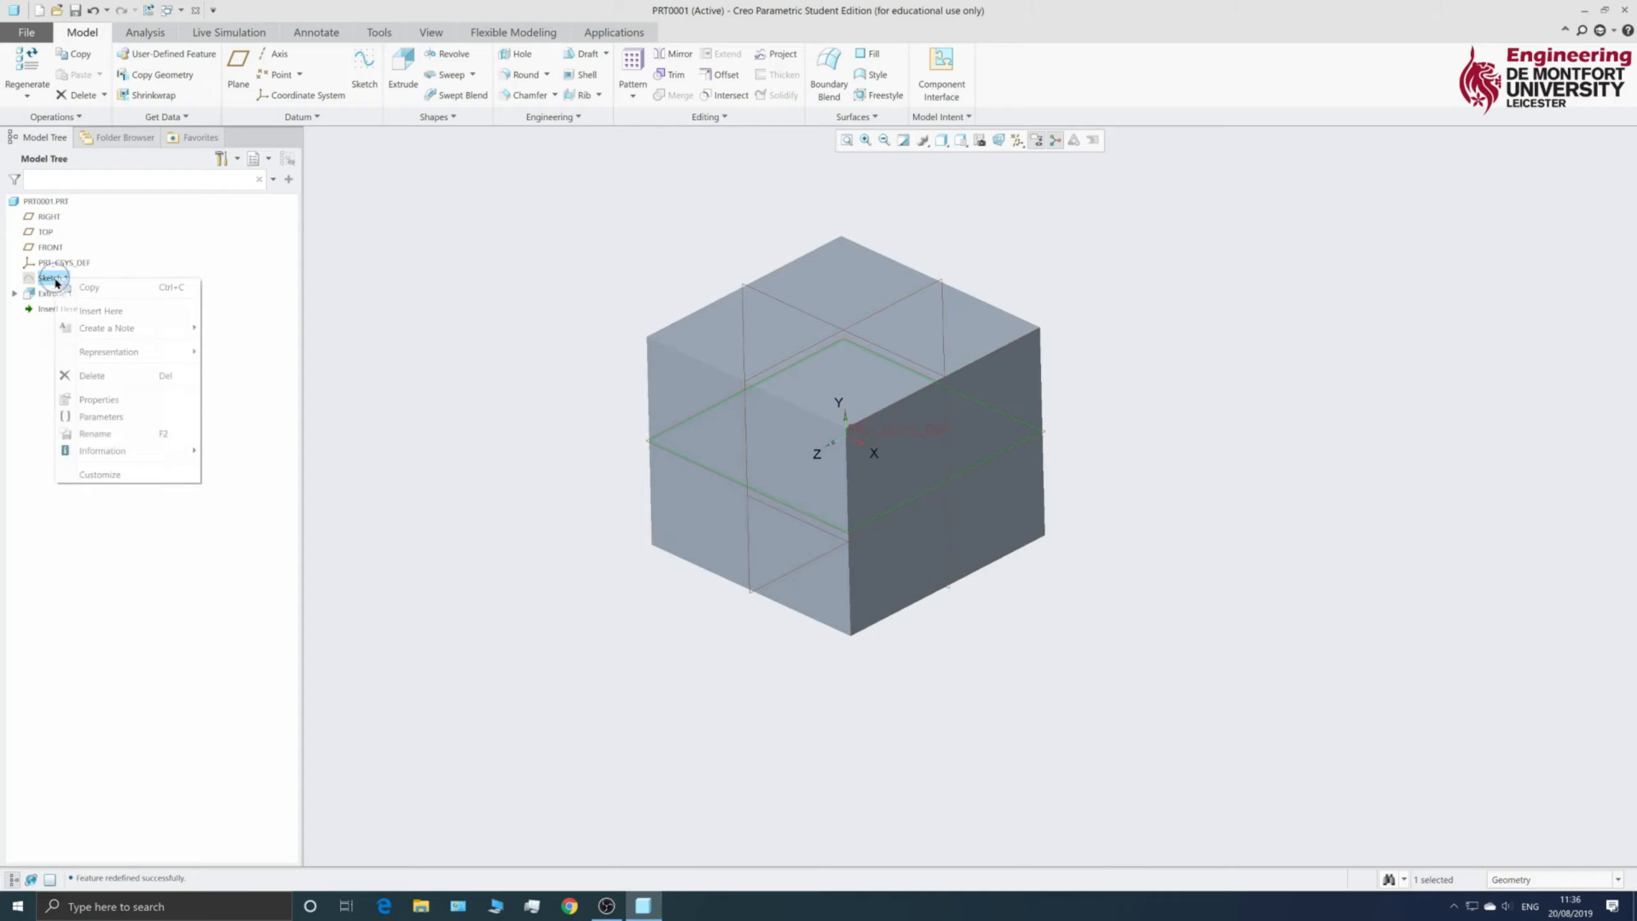
pyautogui.click(71, 238)
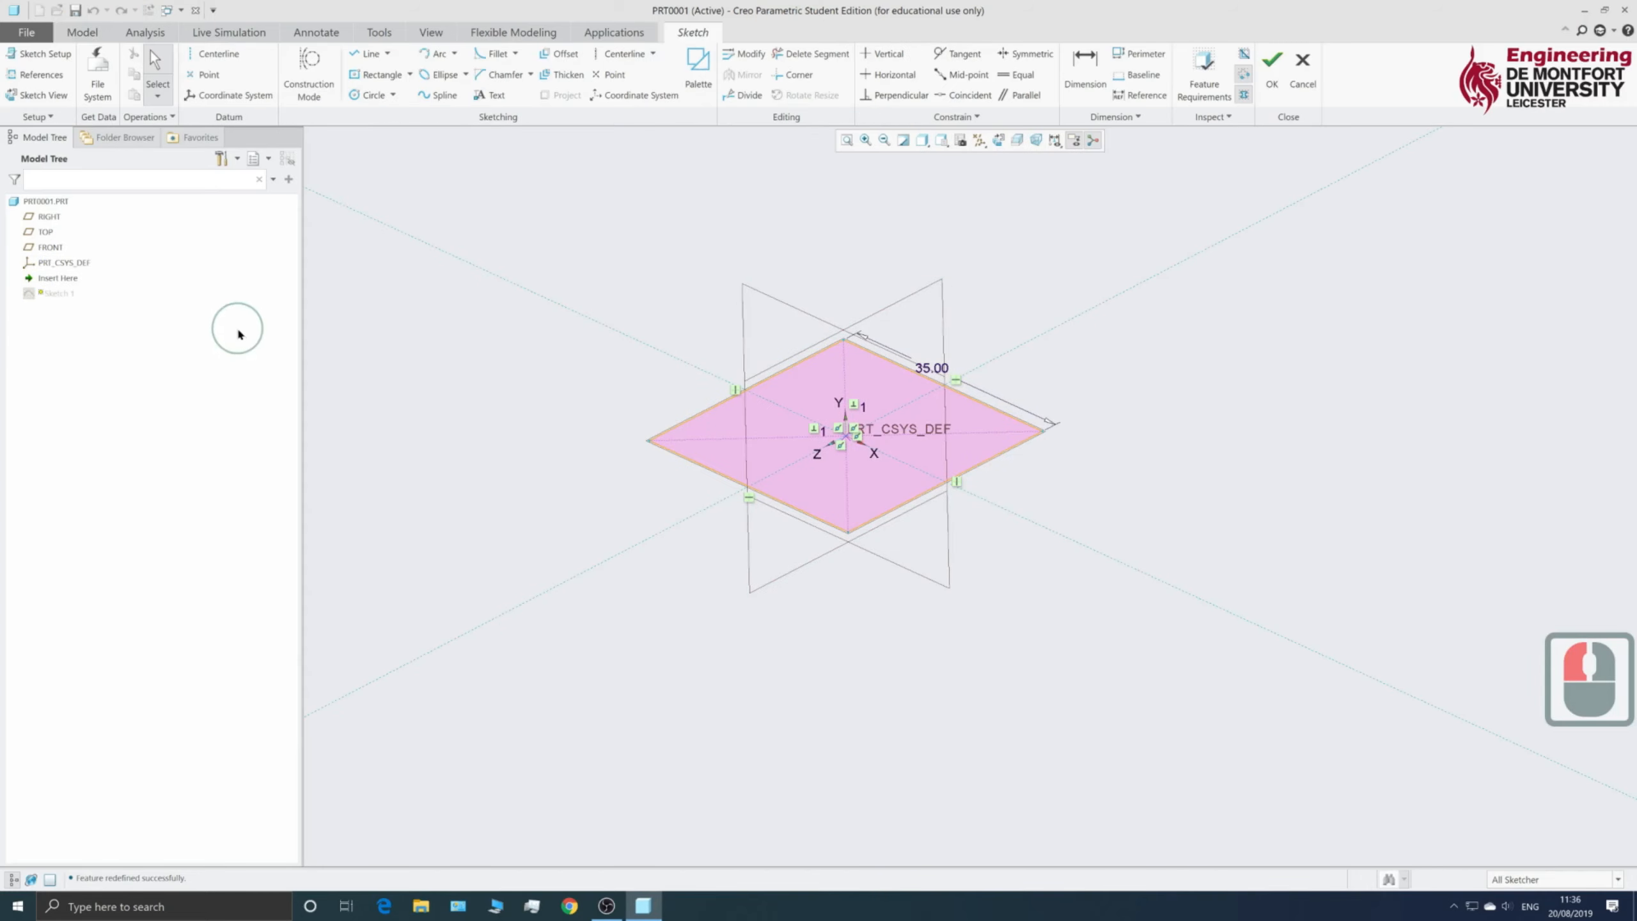
pyautogui.doubleClick(930, 372)
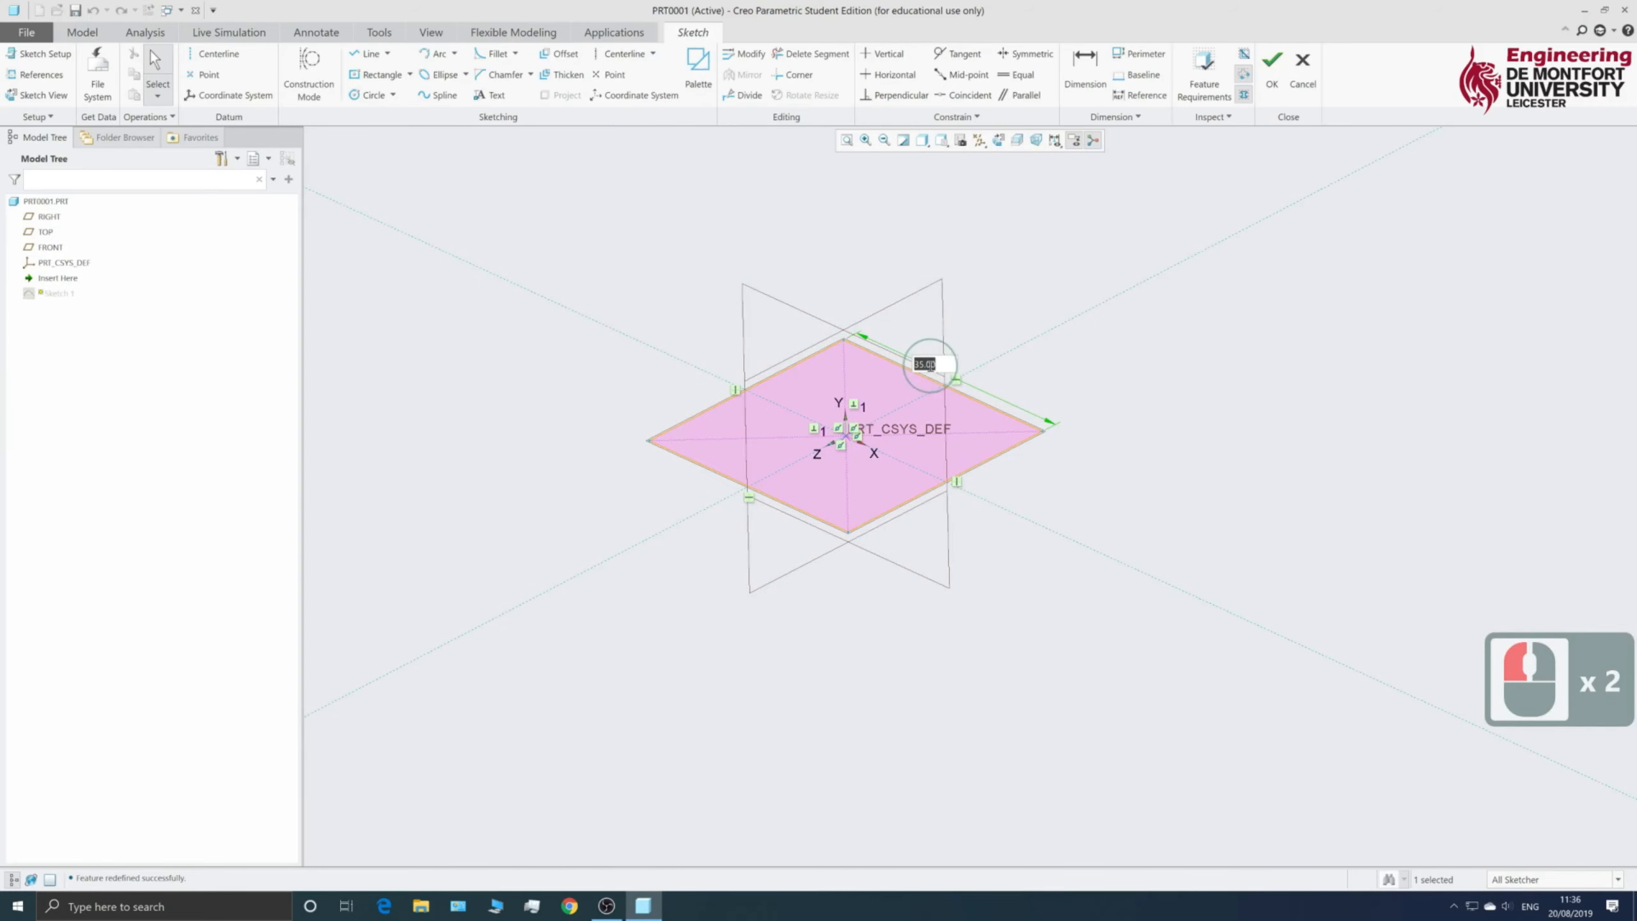
pyautogui.write('30')
pyautogui.press('Return')
pyautogui.middleClick(930, 372)
pyautogui.middleClick(931, 372)
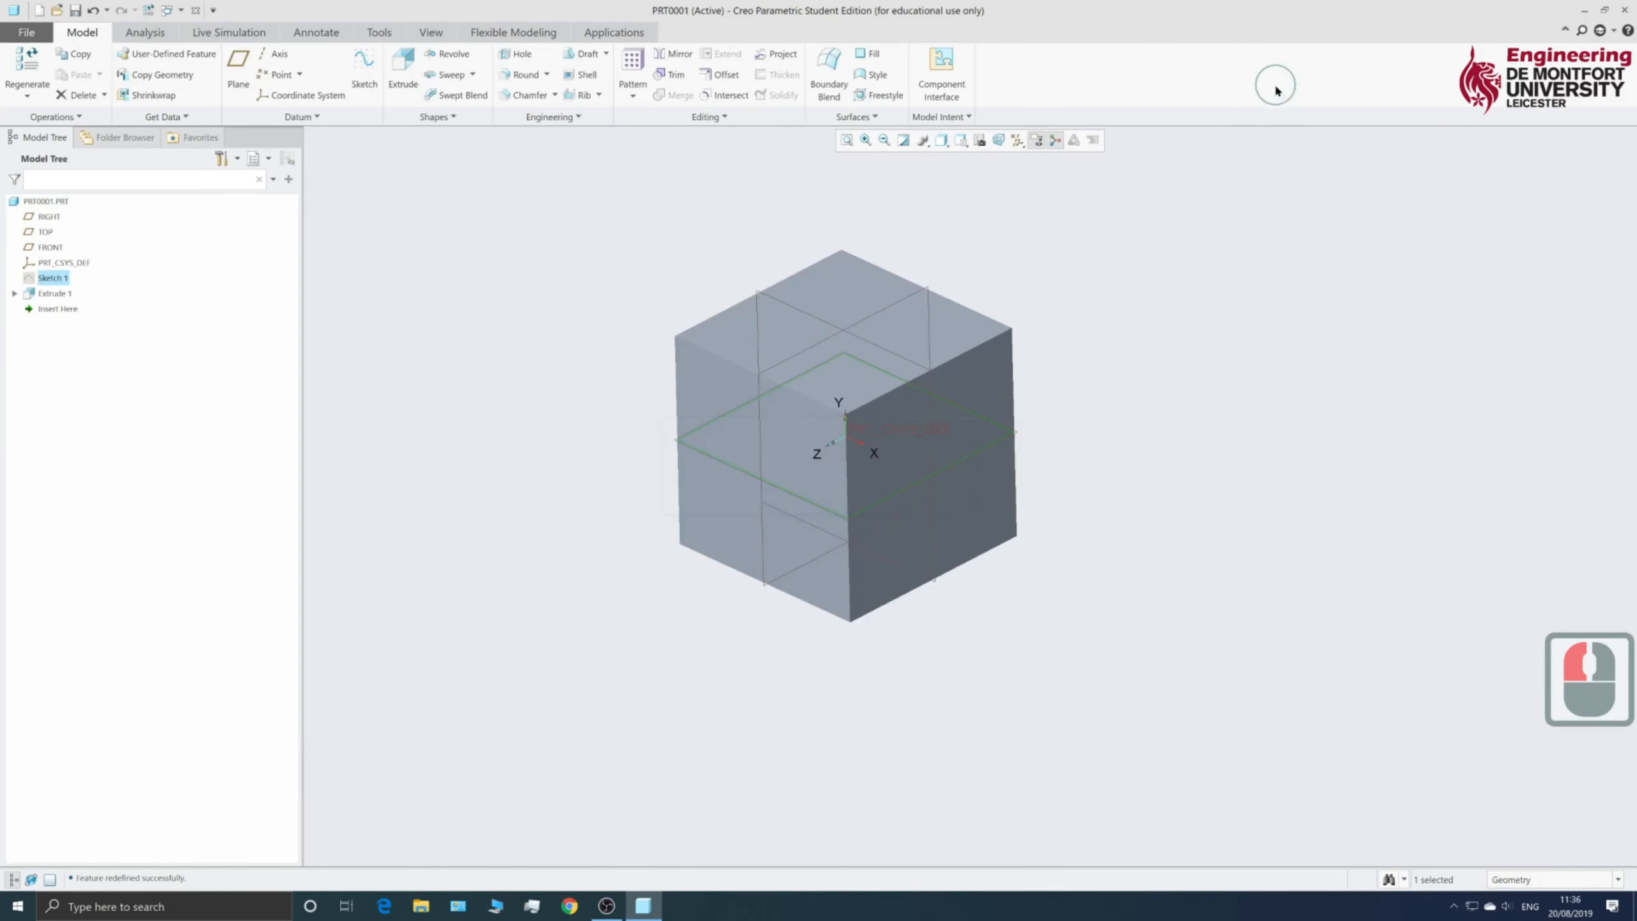
# - Clear the current selection and pick the 30-unit cube's top face
pyautogui.middleClick(807, 553)
pyautogui.middleClick(807, 553)
pyautogui.middleClick(808, 549)
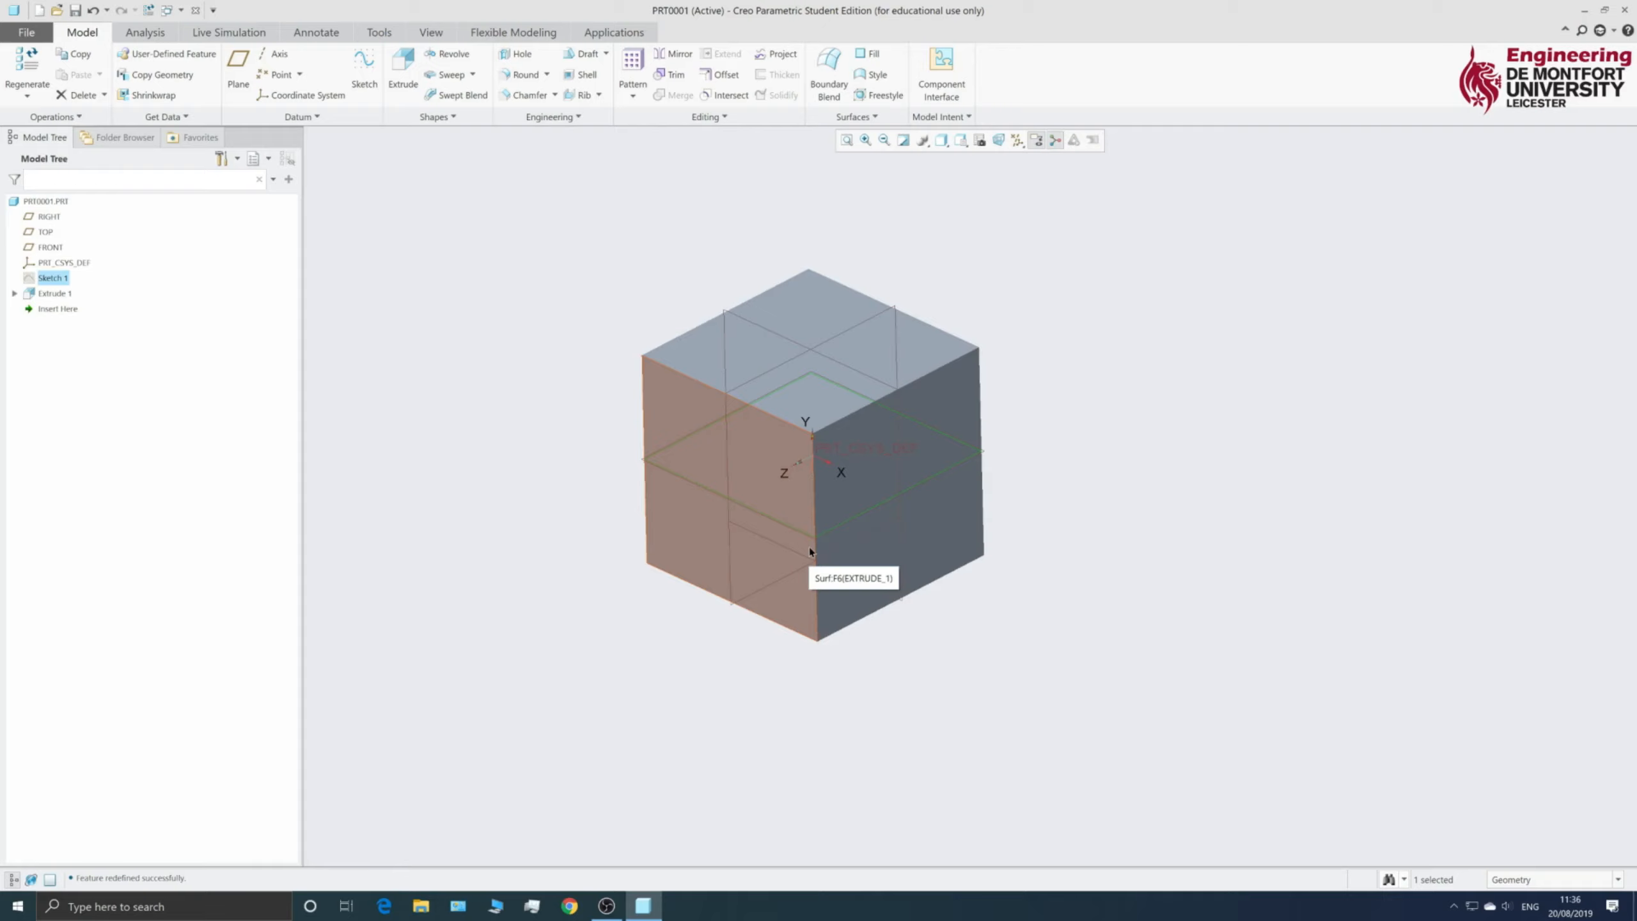
pyautogui.click(561, 568)
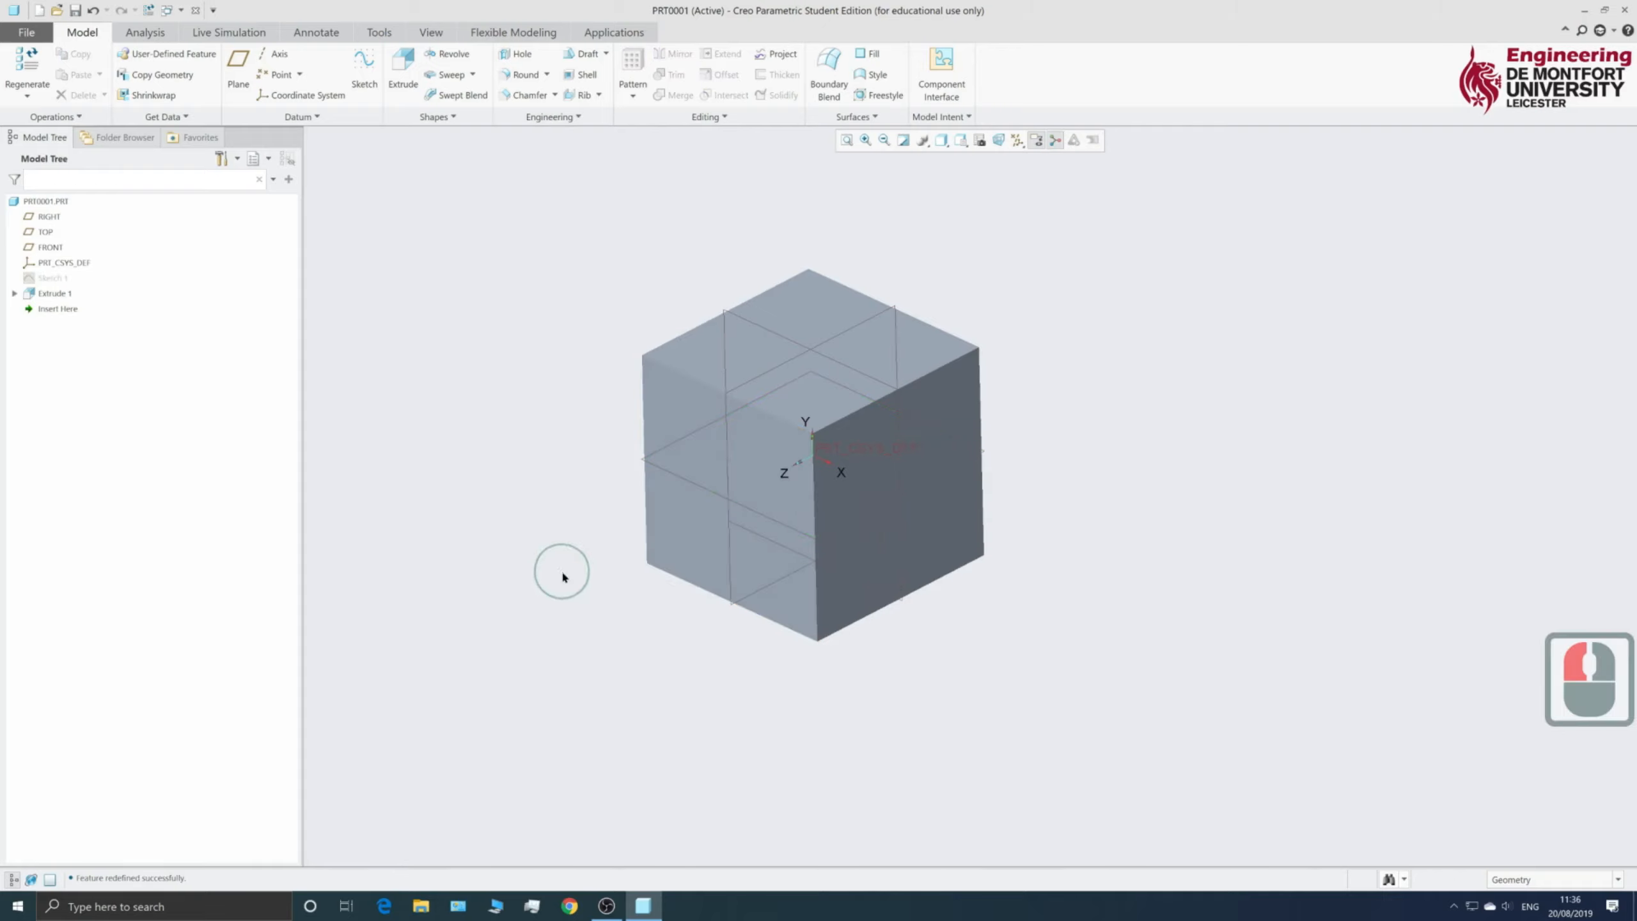
pyautogui.scroll(3, 645, 555)
pyautogui.scroll(-4, 645, 549)
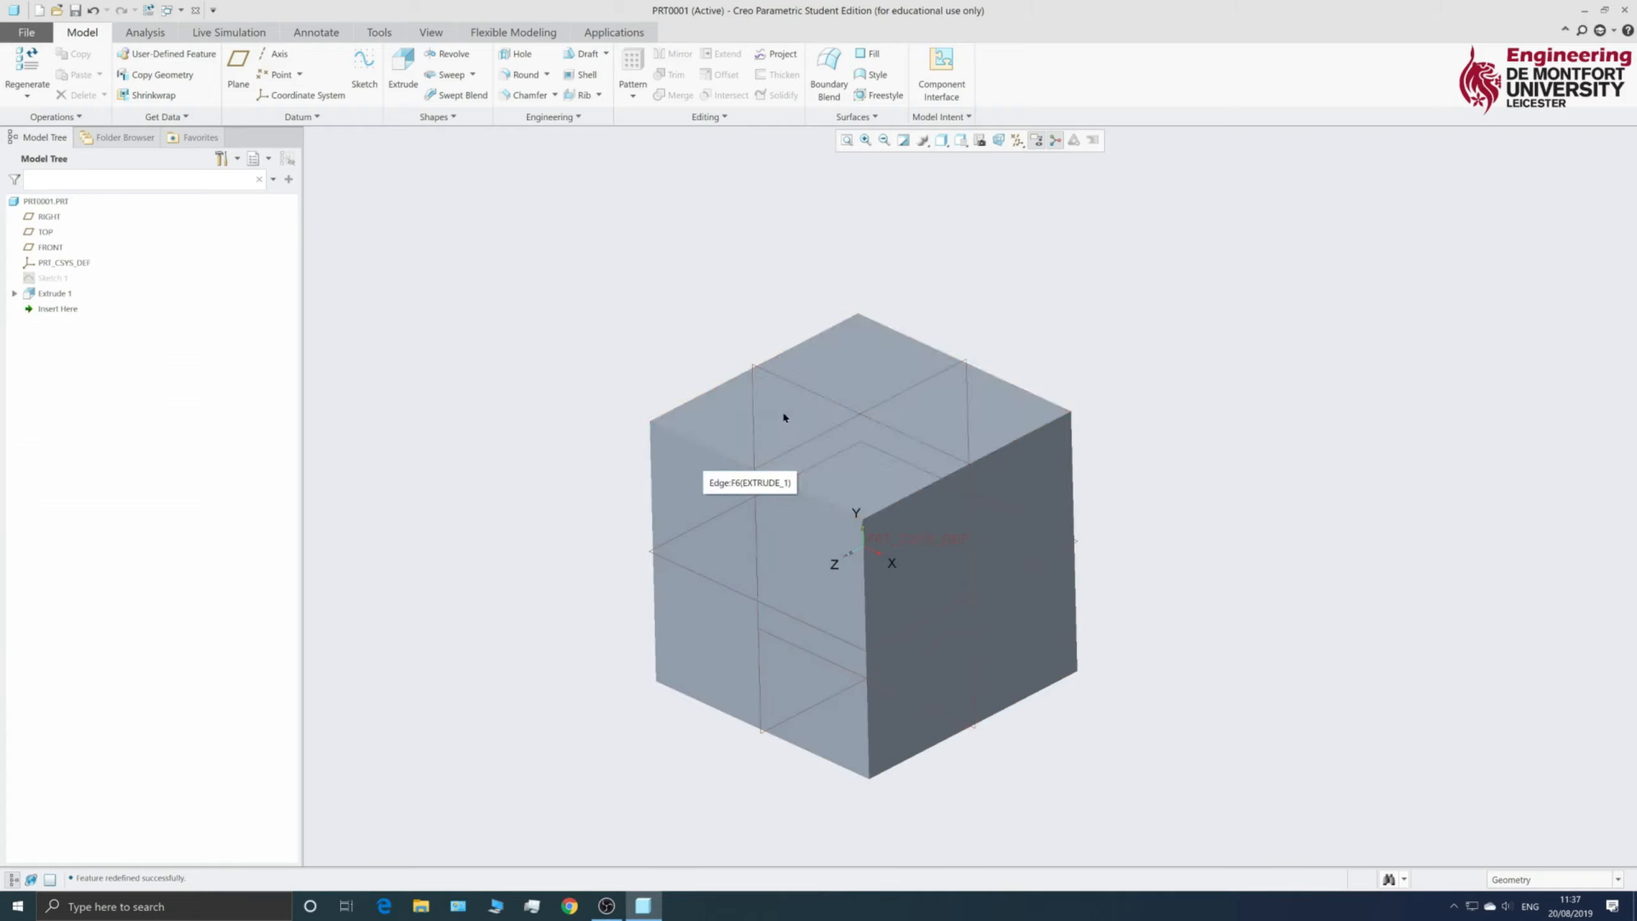
pyautogui.click(722, 417)
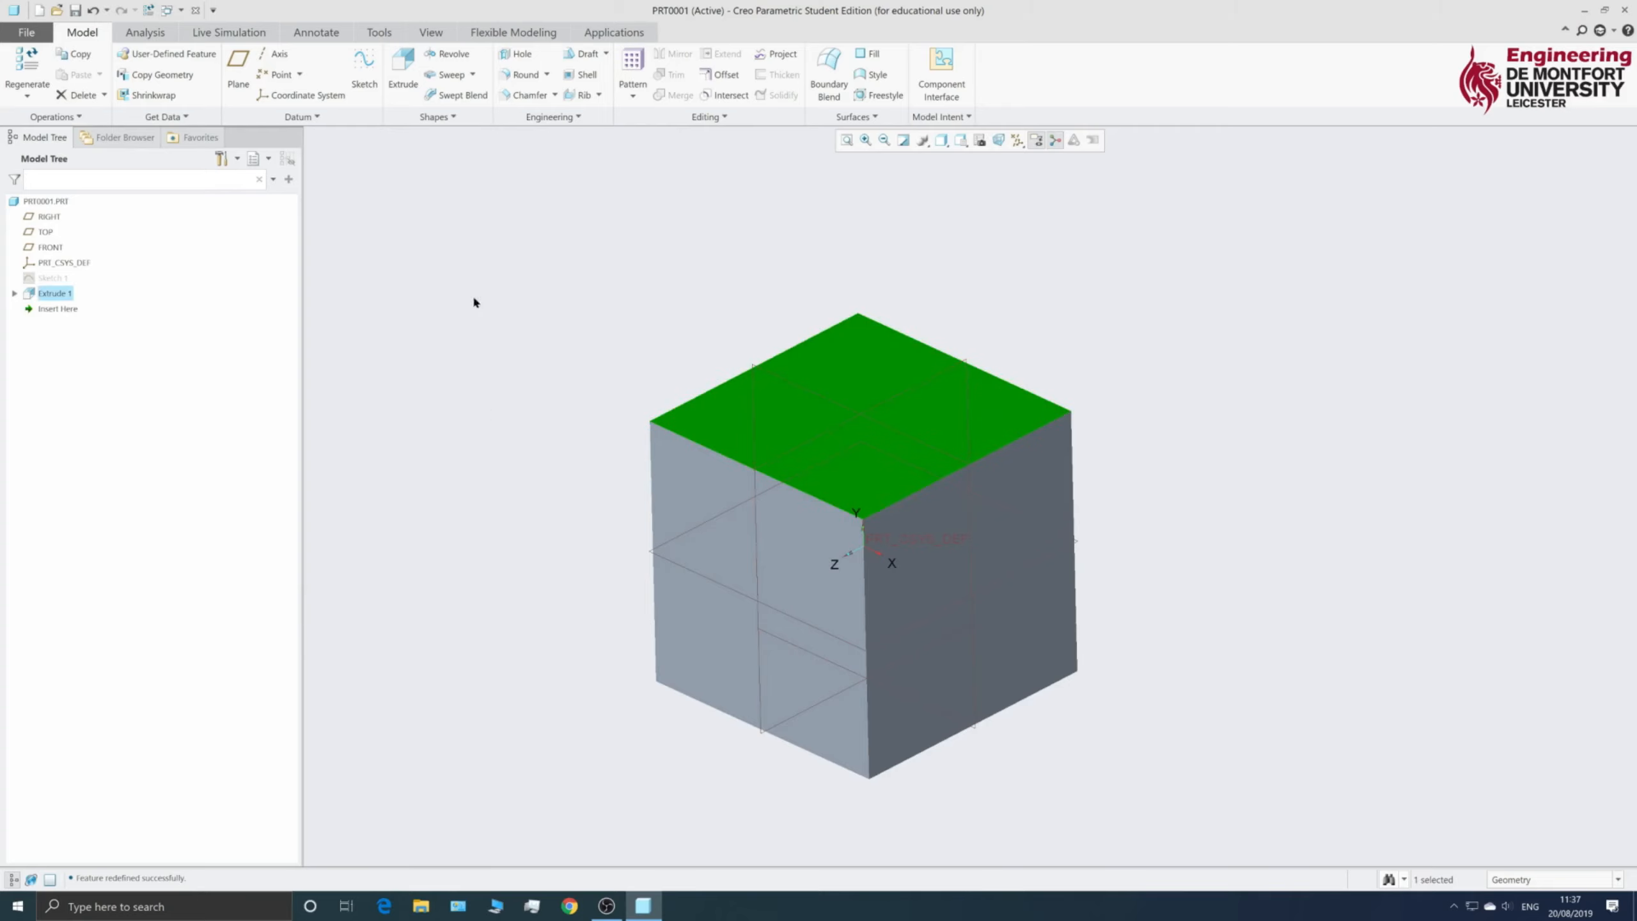
# - Begin Sketch 2 on the selected top face and orient it parallel to the screen
pyautogui.click(364, 71)
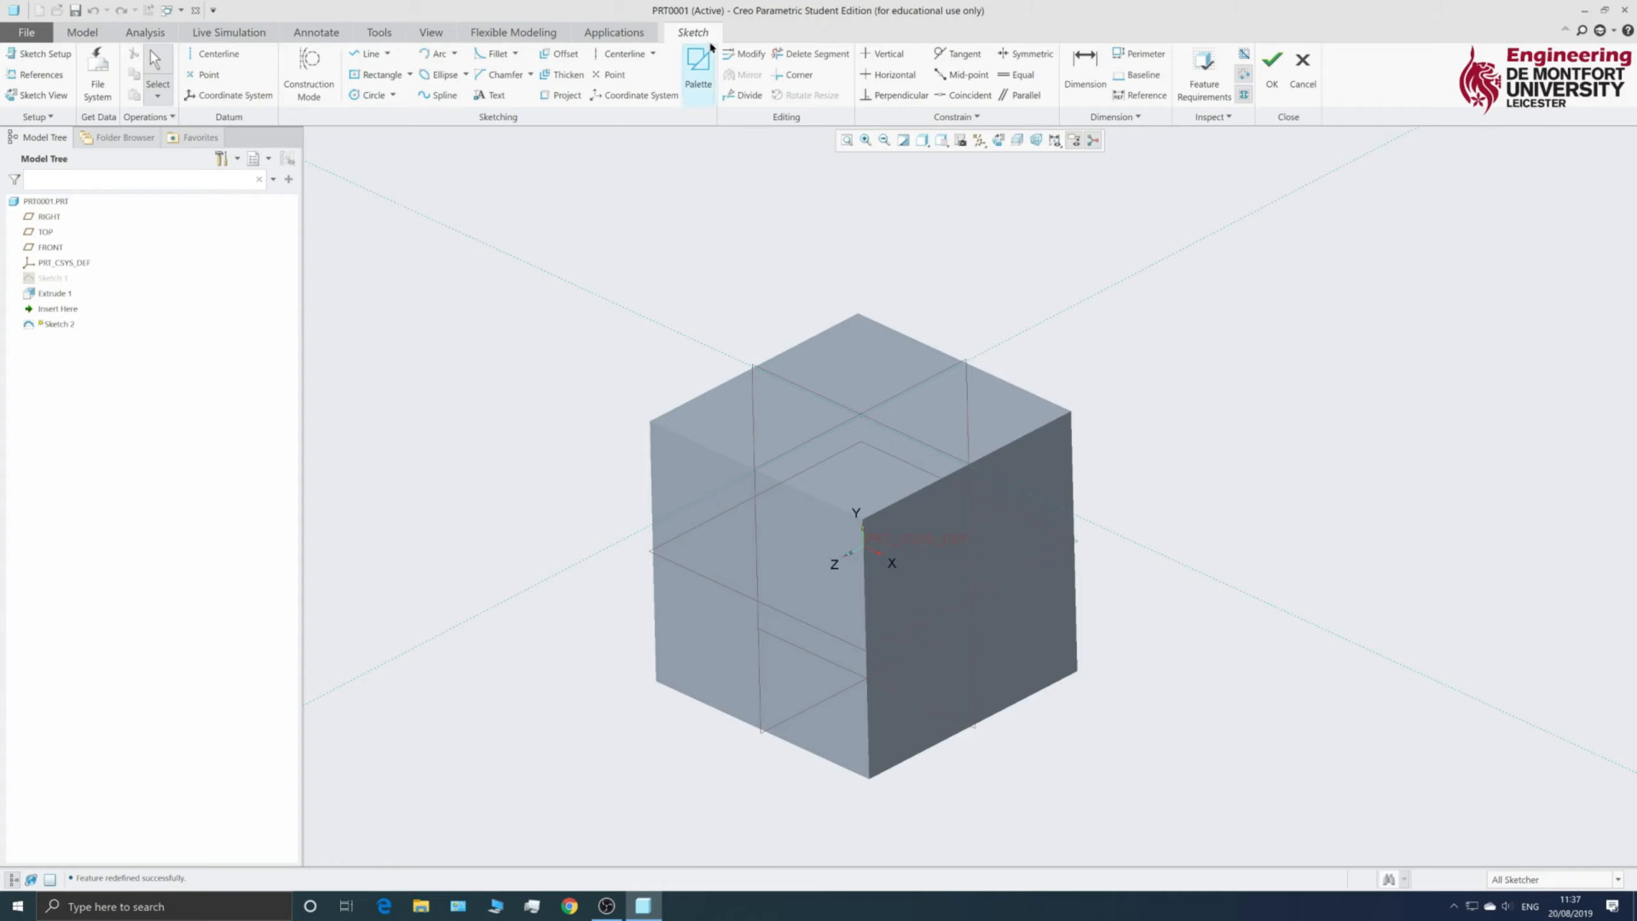
pyautogui.click(996, 141)
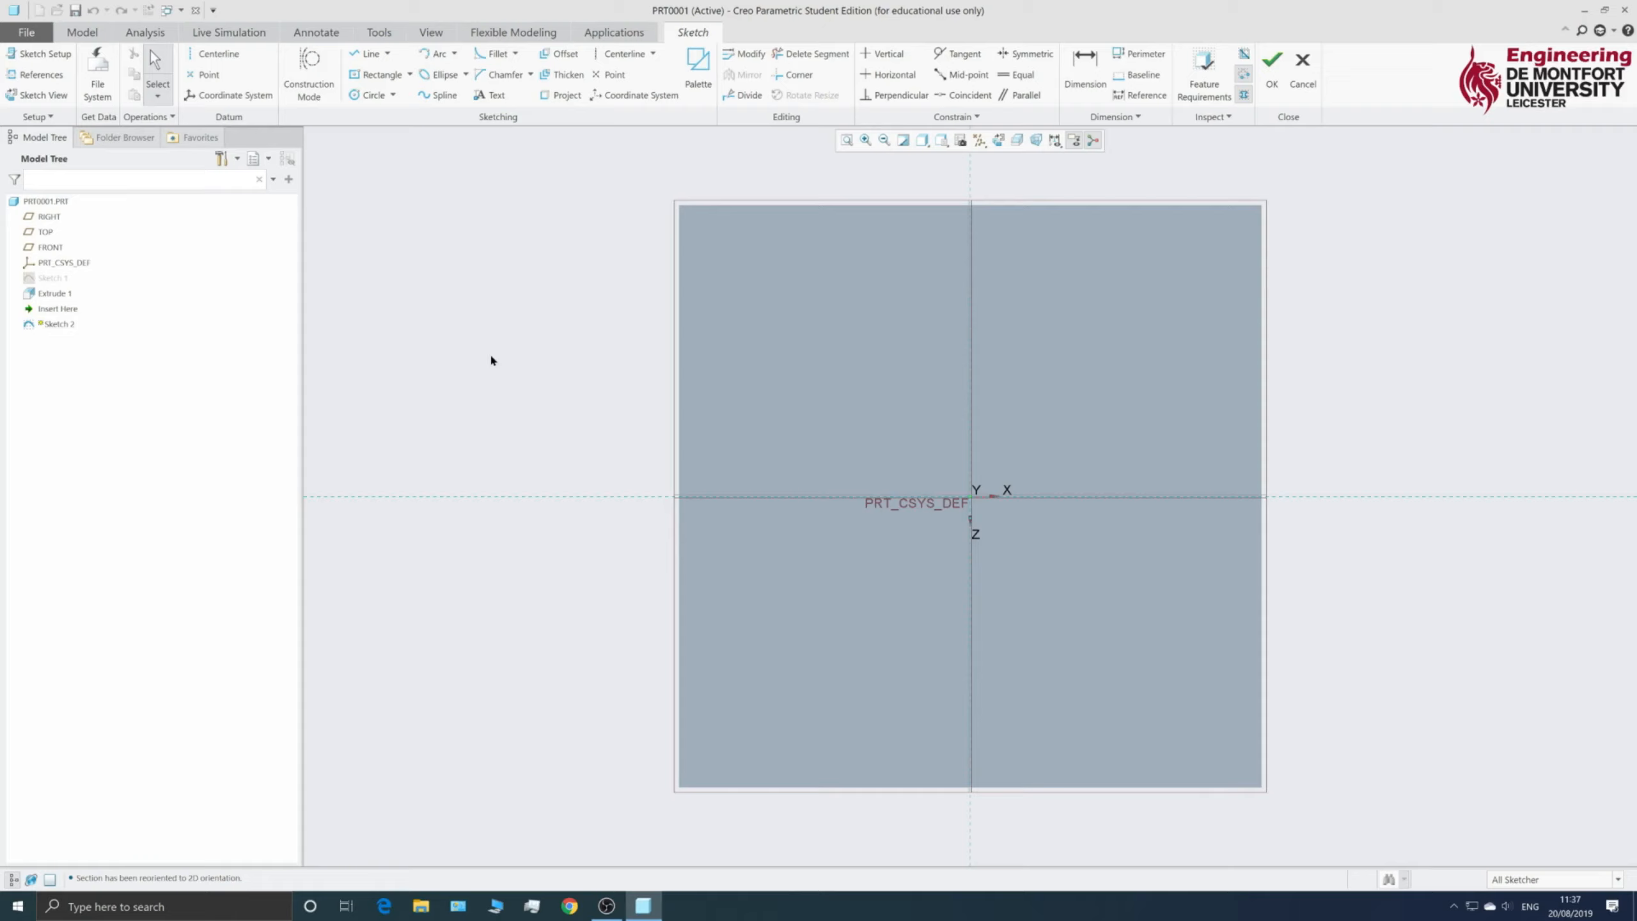
# - Draw a centre-and-point circle centred on the sketch origin
pyautogui.click(394, 95)
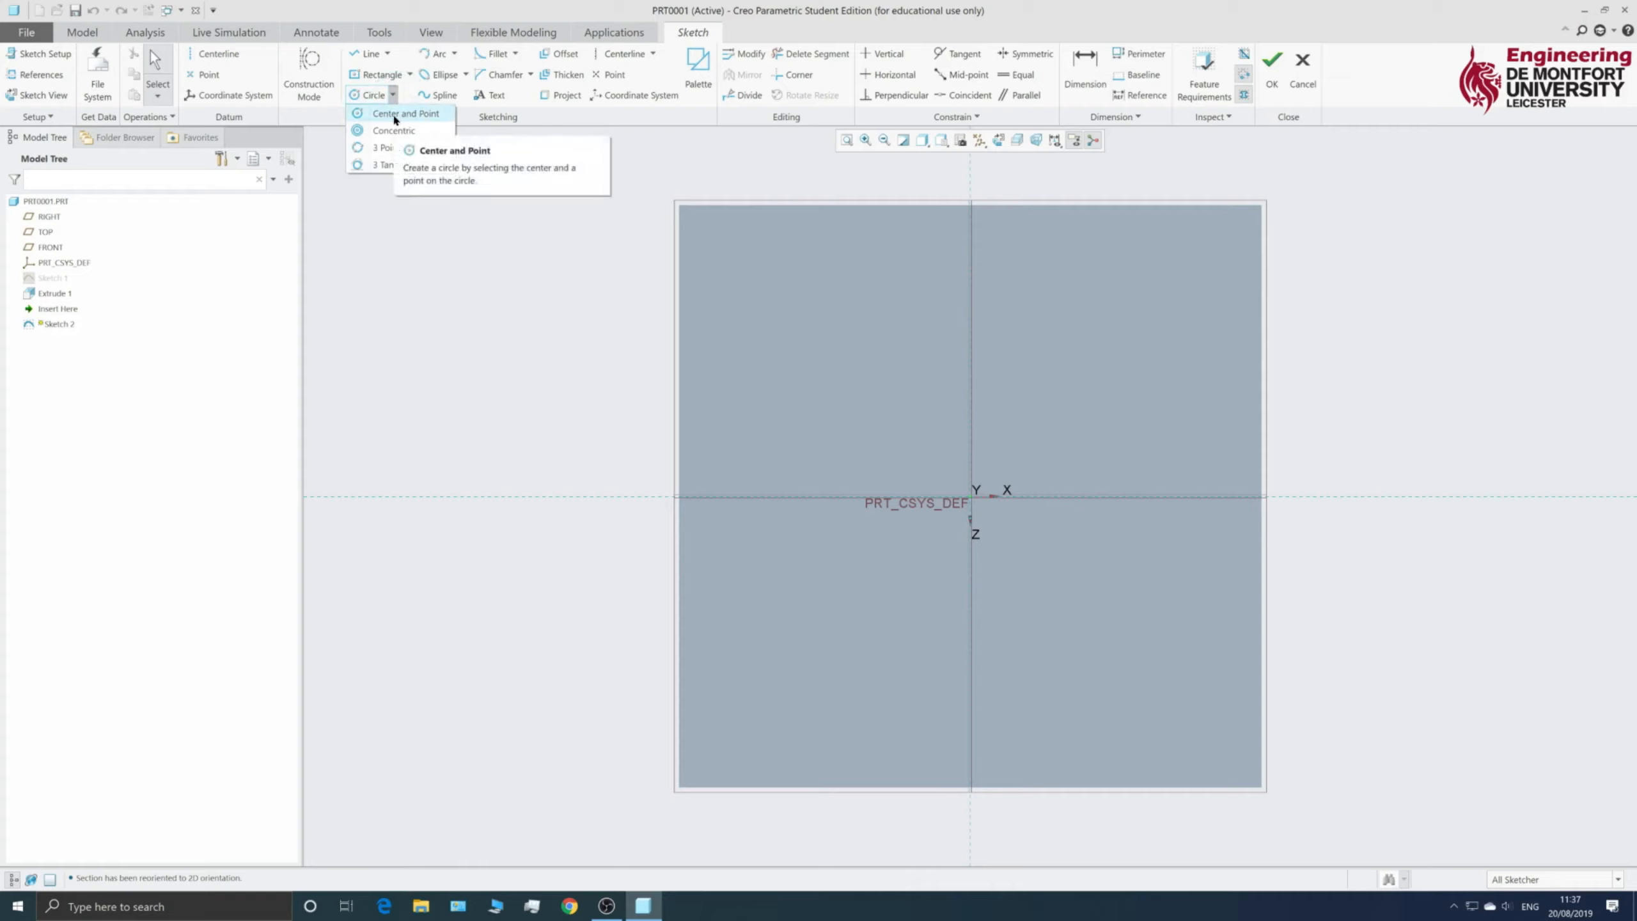
pyautogui.click(395, 115)
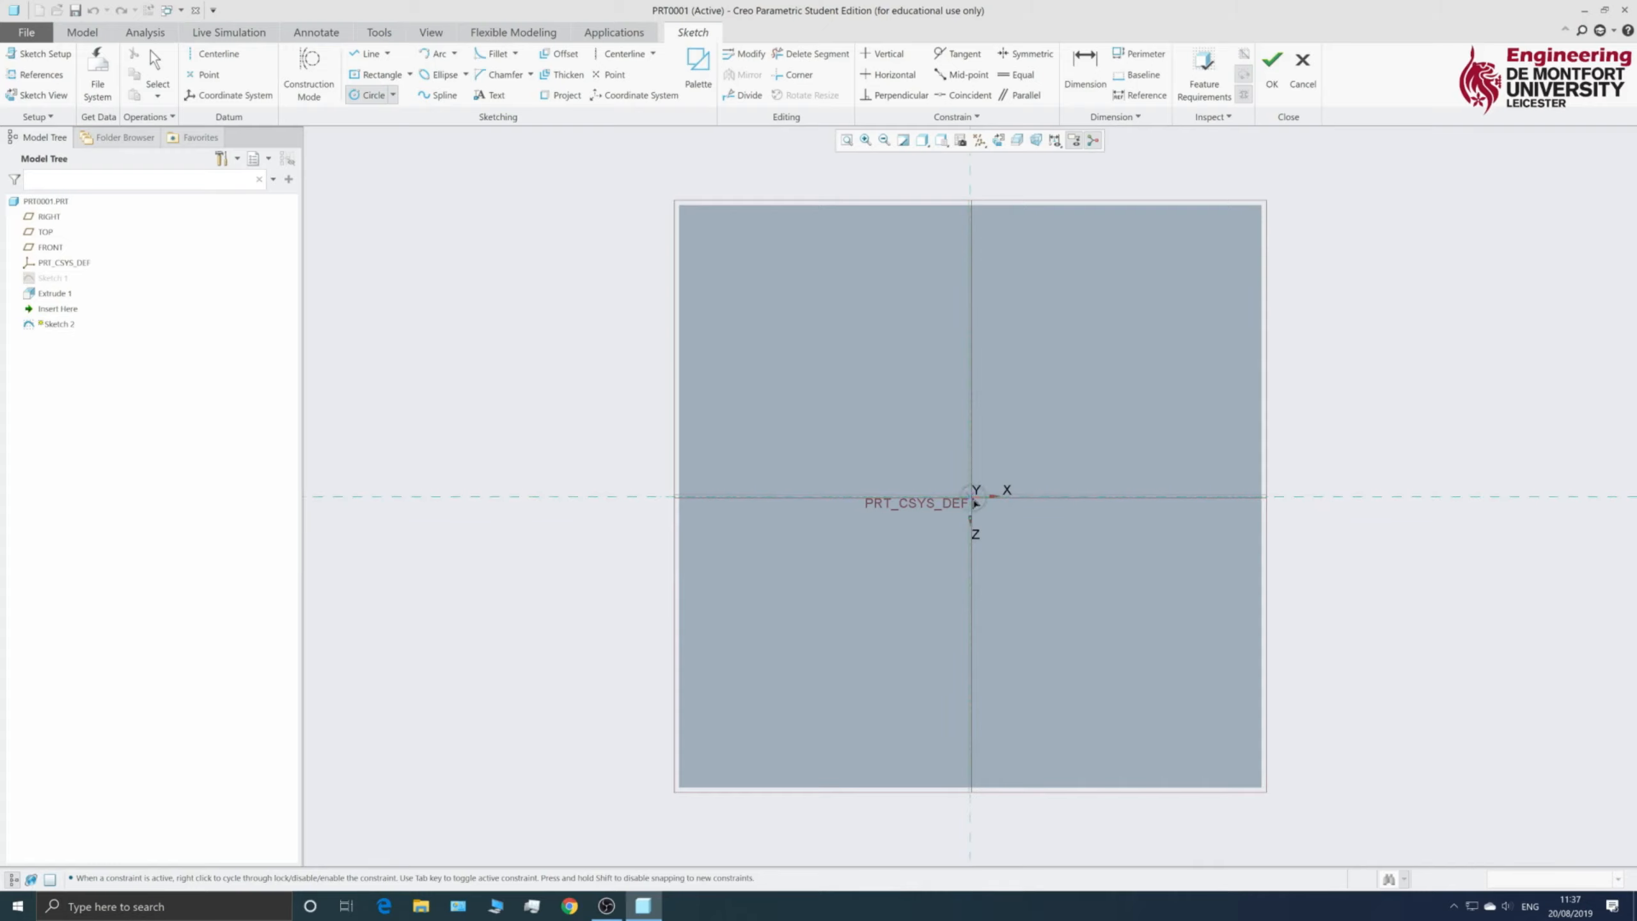
pyautogui.click(973, 497)
pyautogui.click(1115, 390)
pyautogui.middleClick(1139, 294)
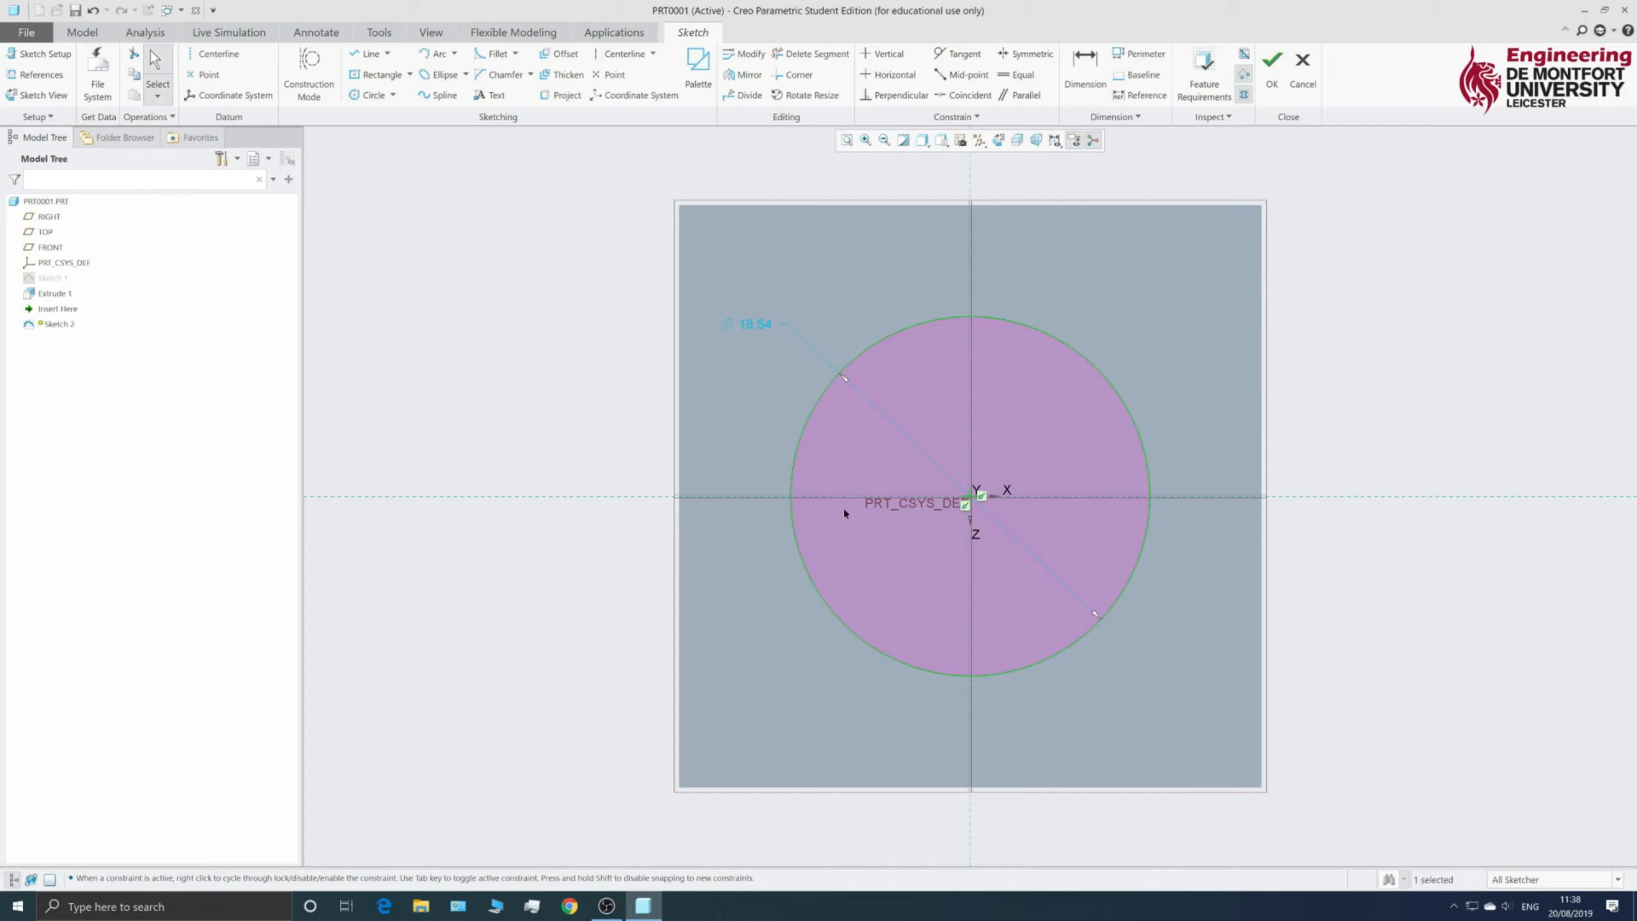
# - Convert the circle's 18.54 dimension to a diameter of 8, then finish the sketch
pyautogui.click(750, 330)
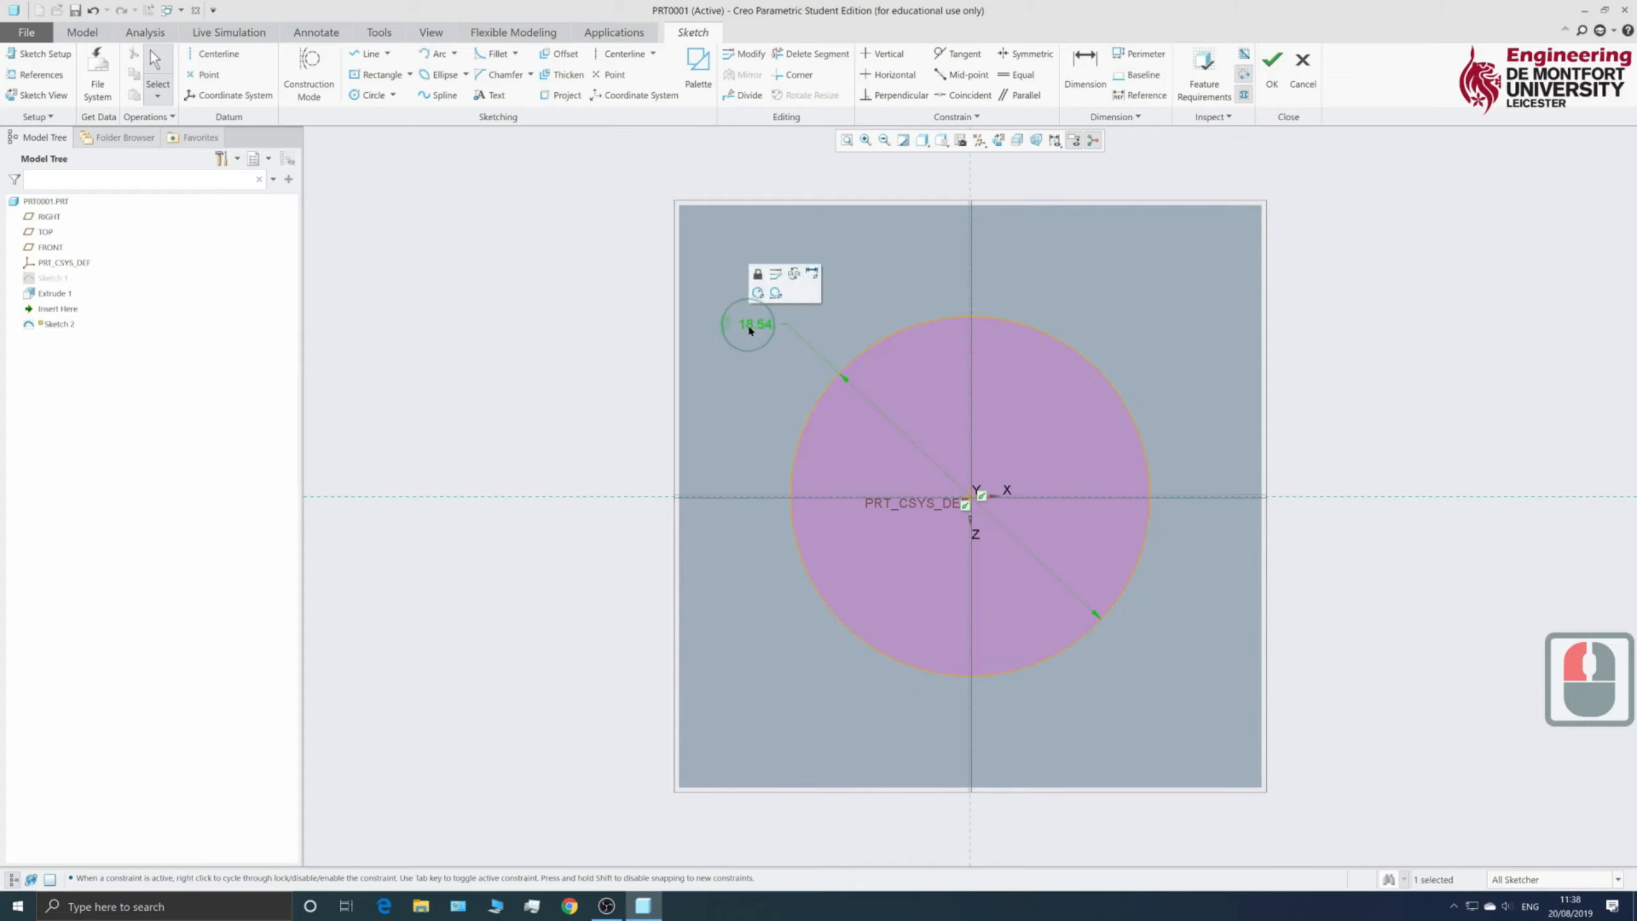
pyautogui.click(749, 330)
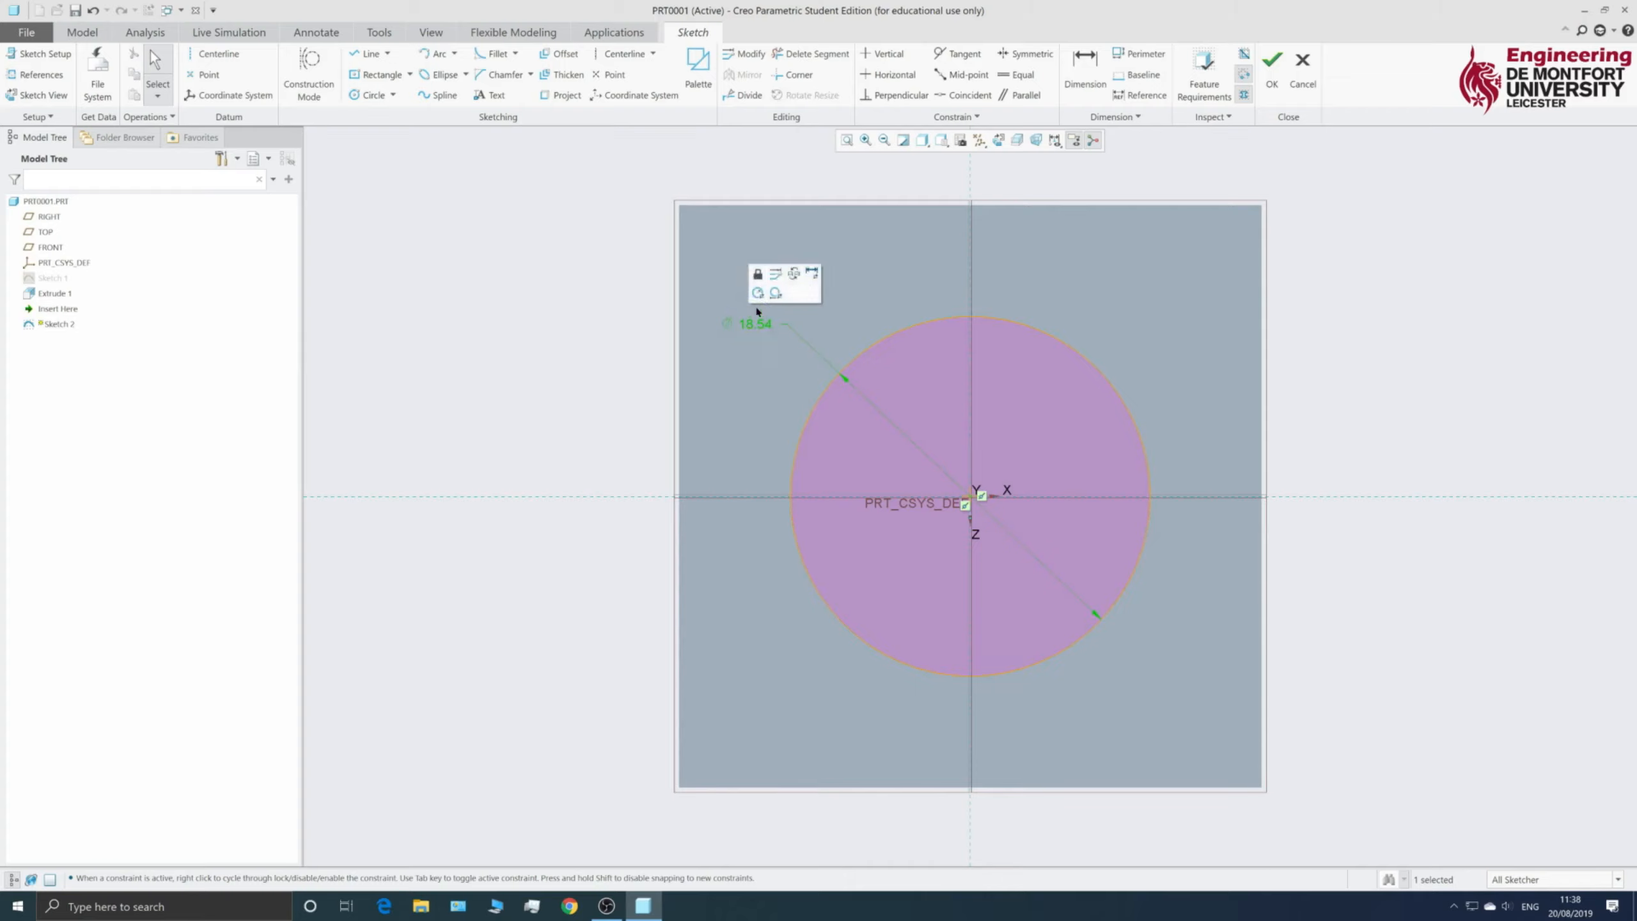
pyautogui.click(754, 328)
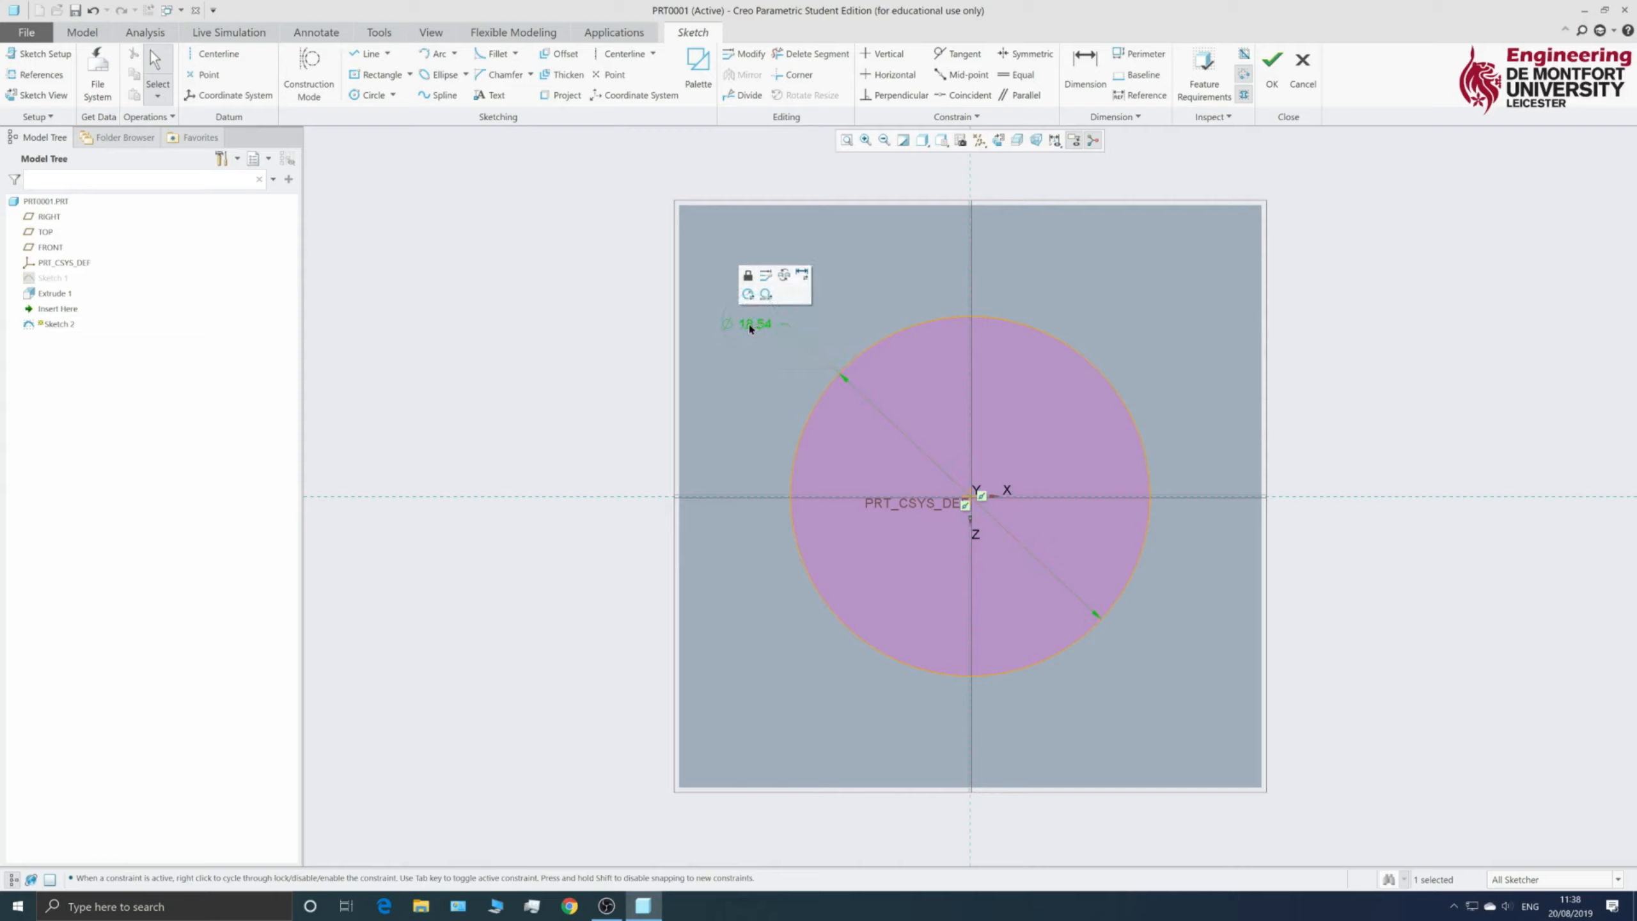
pyautogui.doubleClick(751, 326)
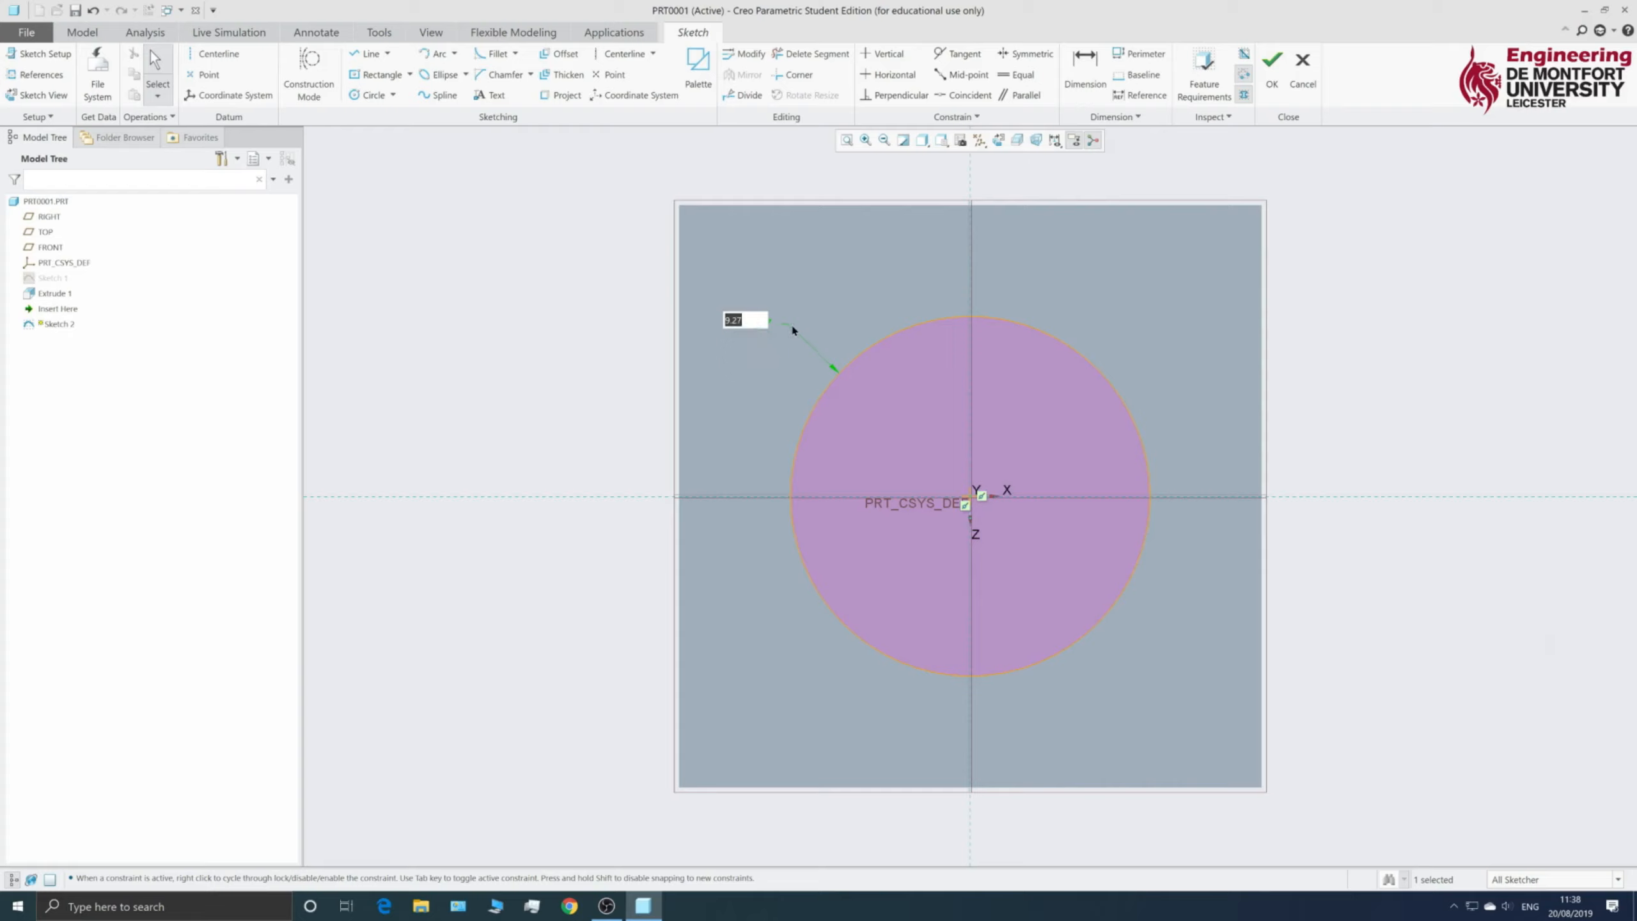
pyautogui.press('Return')
pyautogui.click(752, 326)
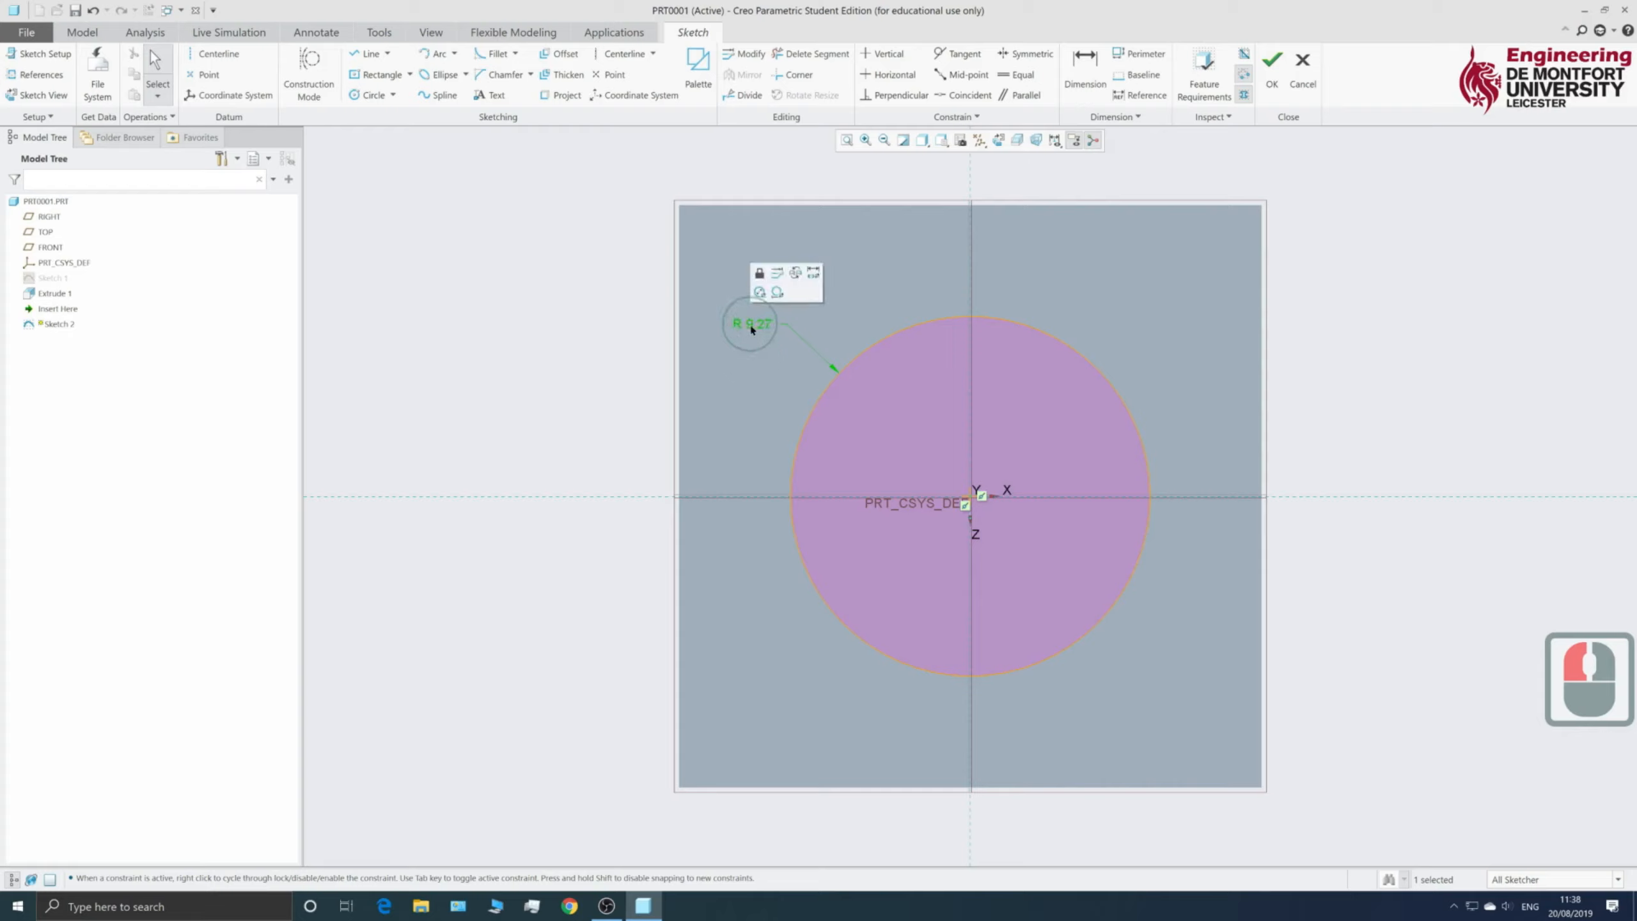
pyautogui.click(754, 287)
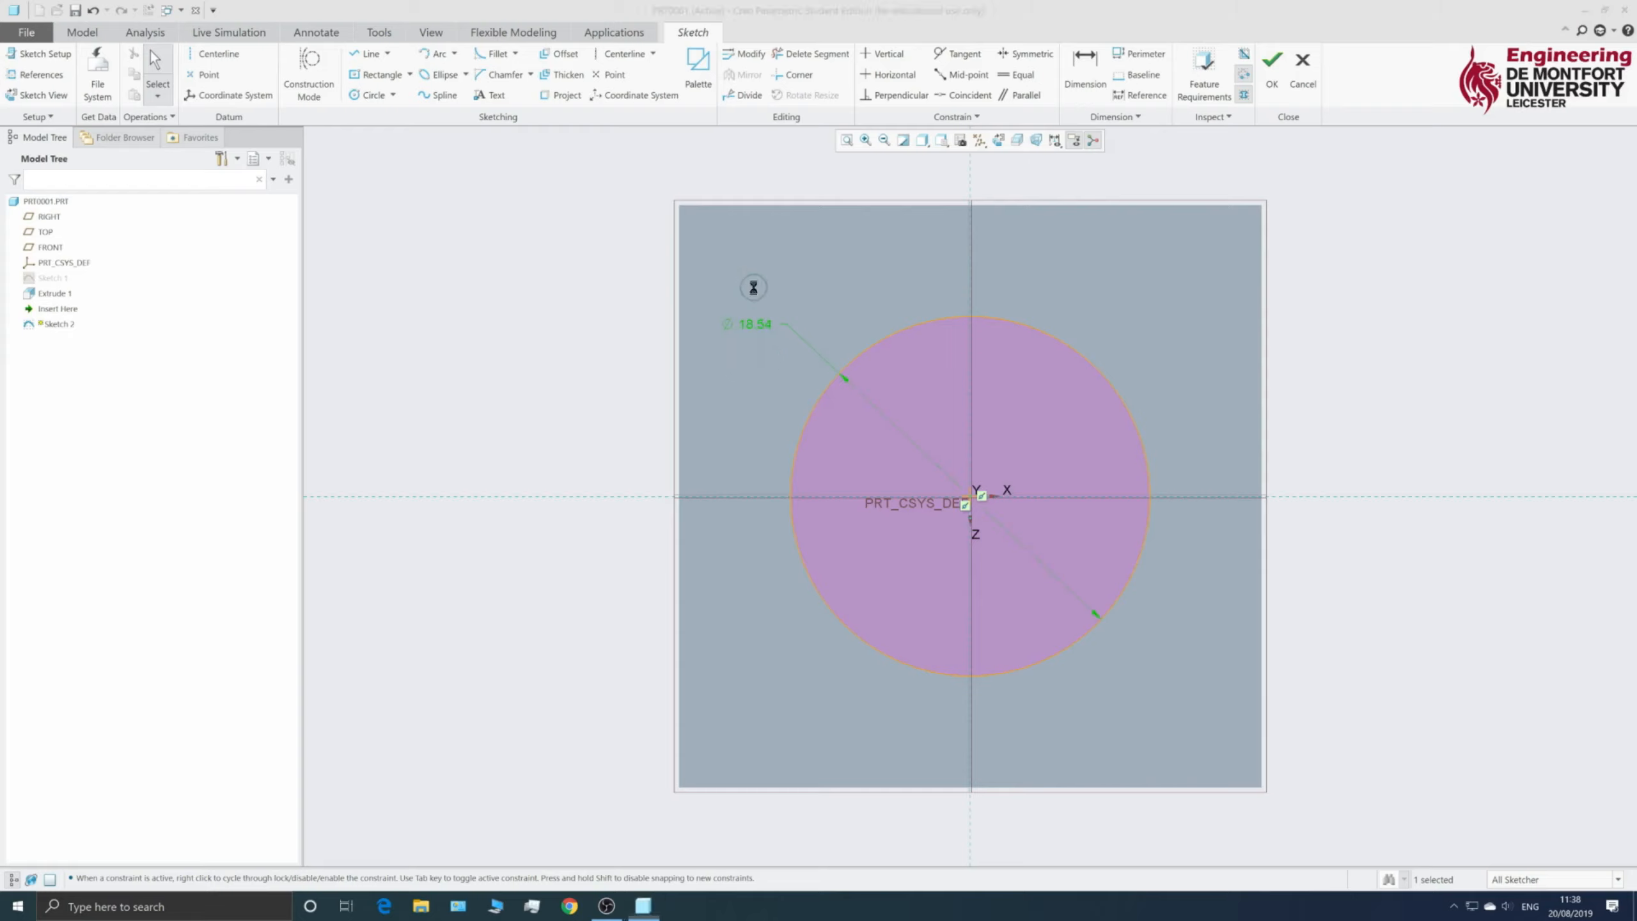
pyautogui.doubleClick(764, 328)
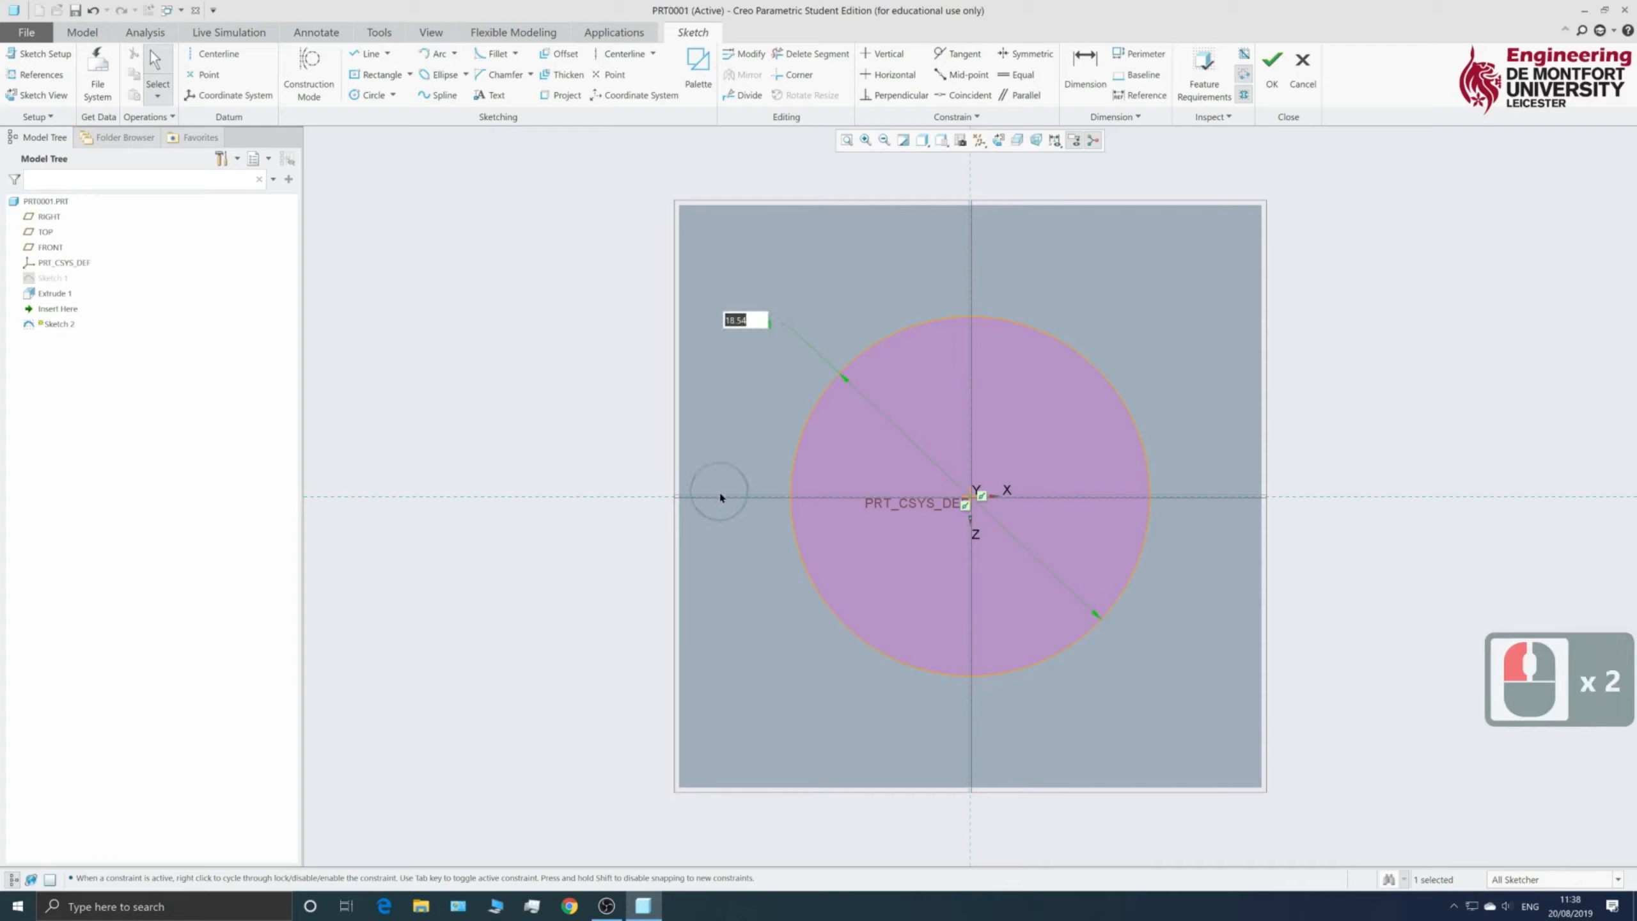
pyautogui.write('8')
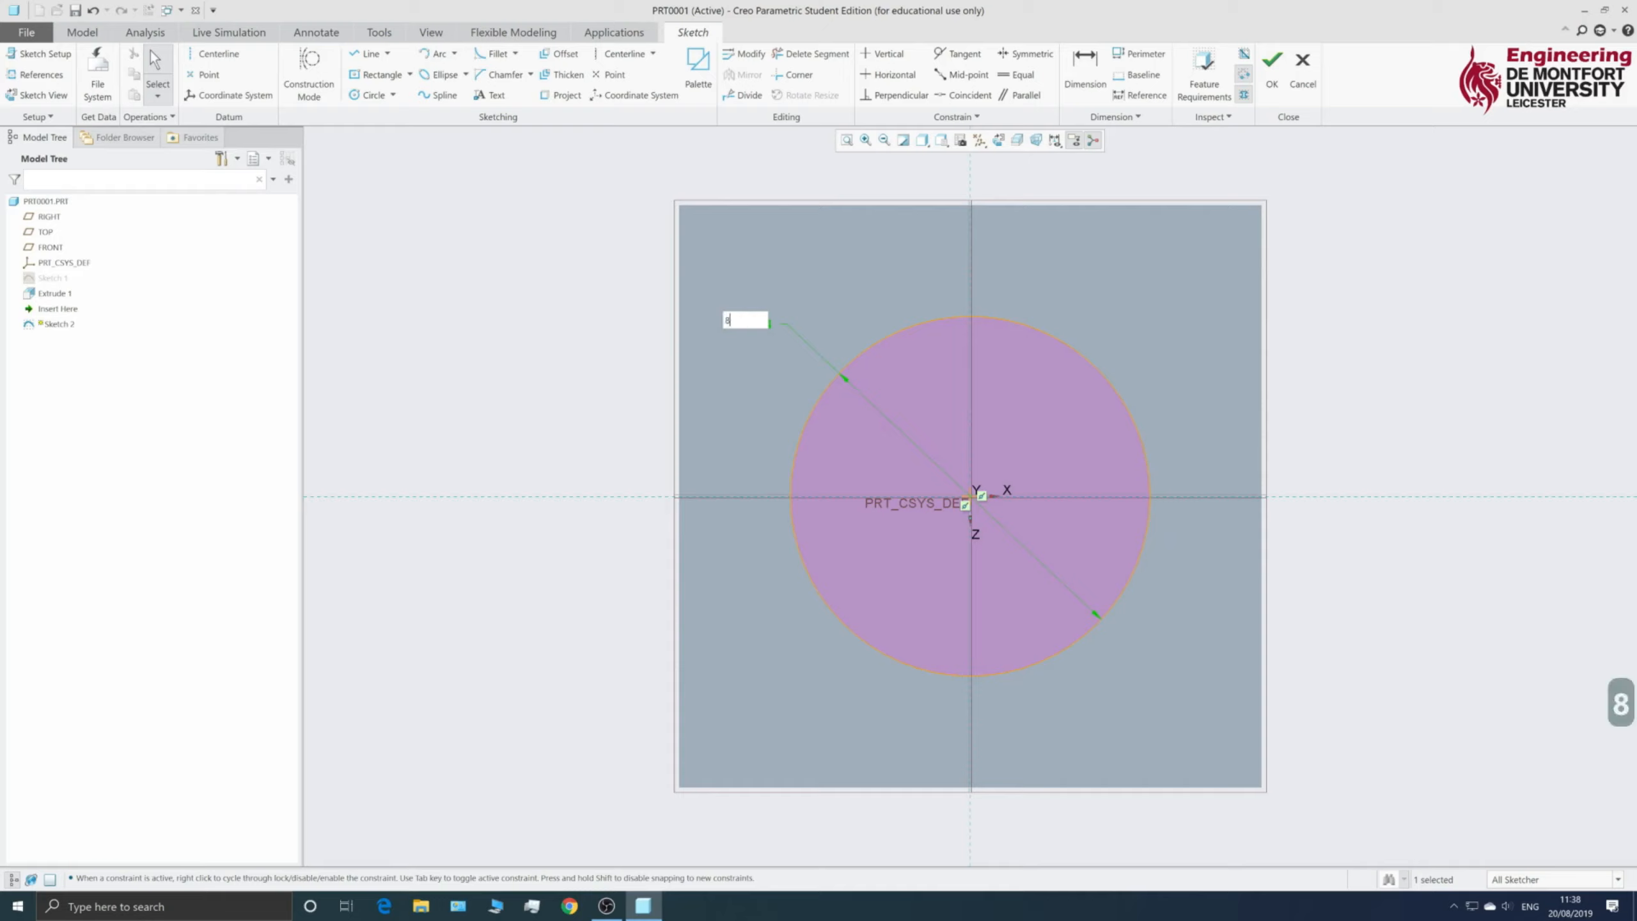
pyautogui.press('Return')
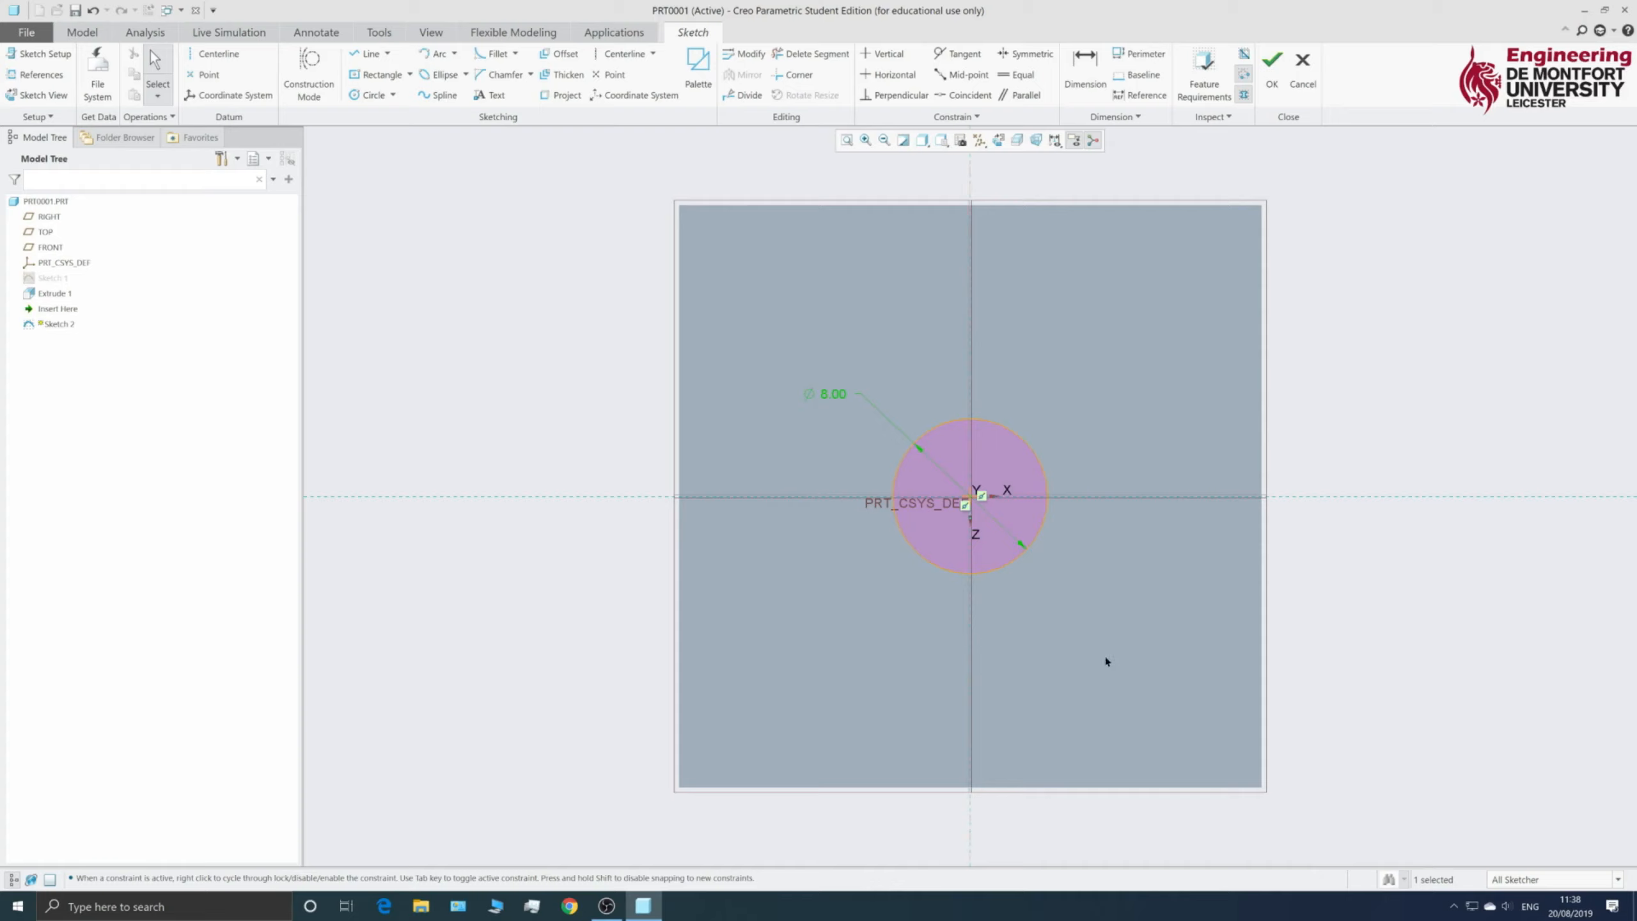
pyautogui.moveTo(932, 640)
pyautogui.mouseDown(button='middle')
pyautogui.moveTo(888, 570)
pyautogui.moveTo(807, 573)
pyautogui.moveTo(848, 573)
pyautogui.moveTo(885, 379)
pyautogui.mouseUp(button='middle')
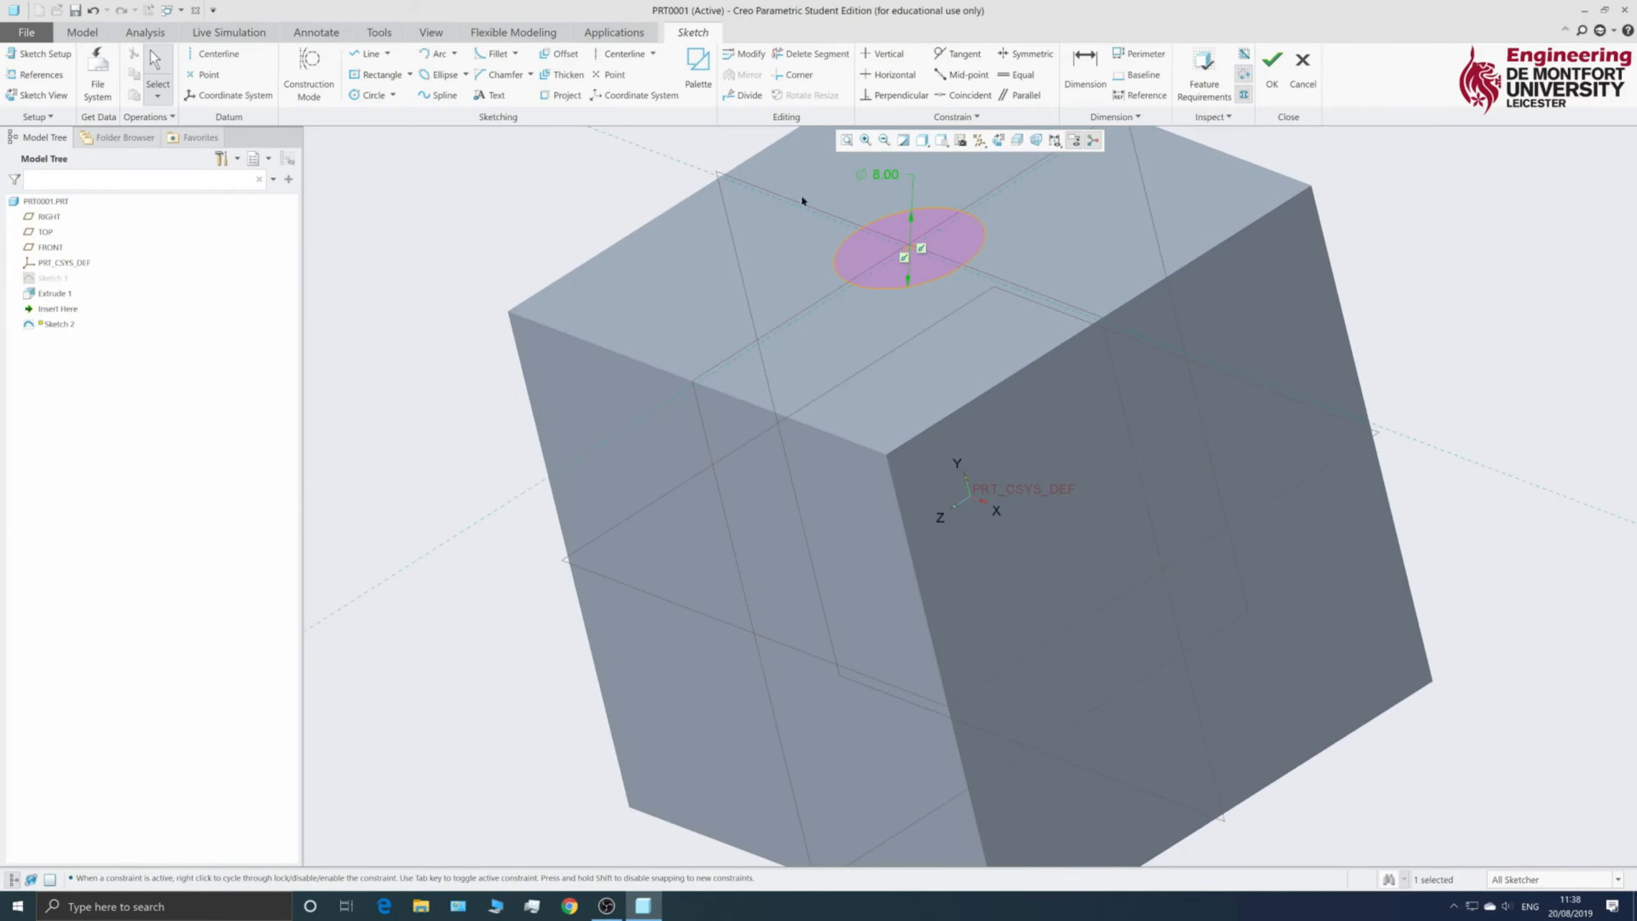
pyautogui.click(1272, 64)
# - Select Sketch 2 in the model tree
pyautogui.moveTo(1058, 412); pyautogui.dragTo(1067, 449, button='middle')
pyautogui.scroll(5, 1066, 445)
pyautogui.scroll(-3, 1046, 337)
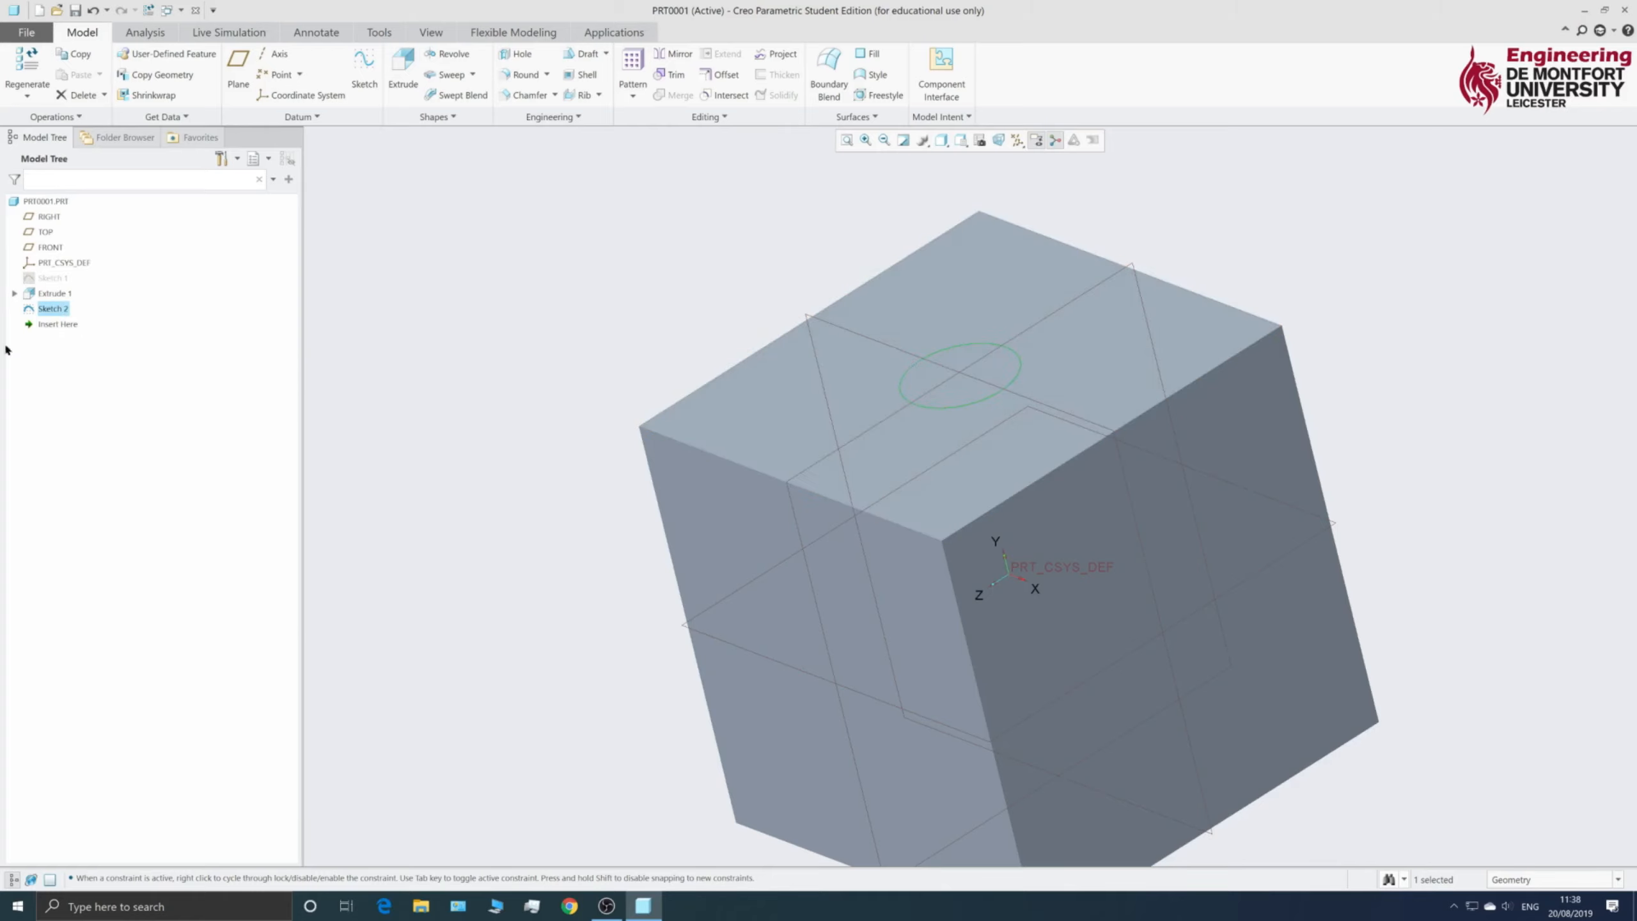
pyautogui.click(92, 400)
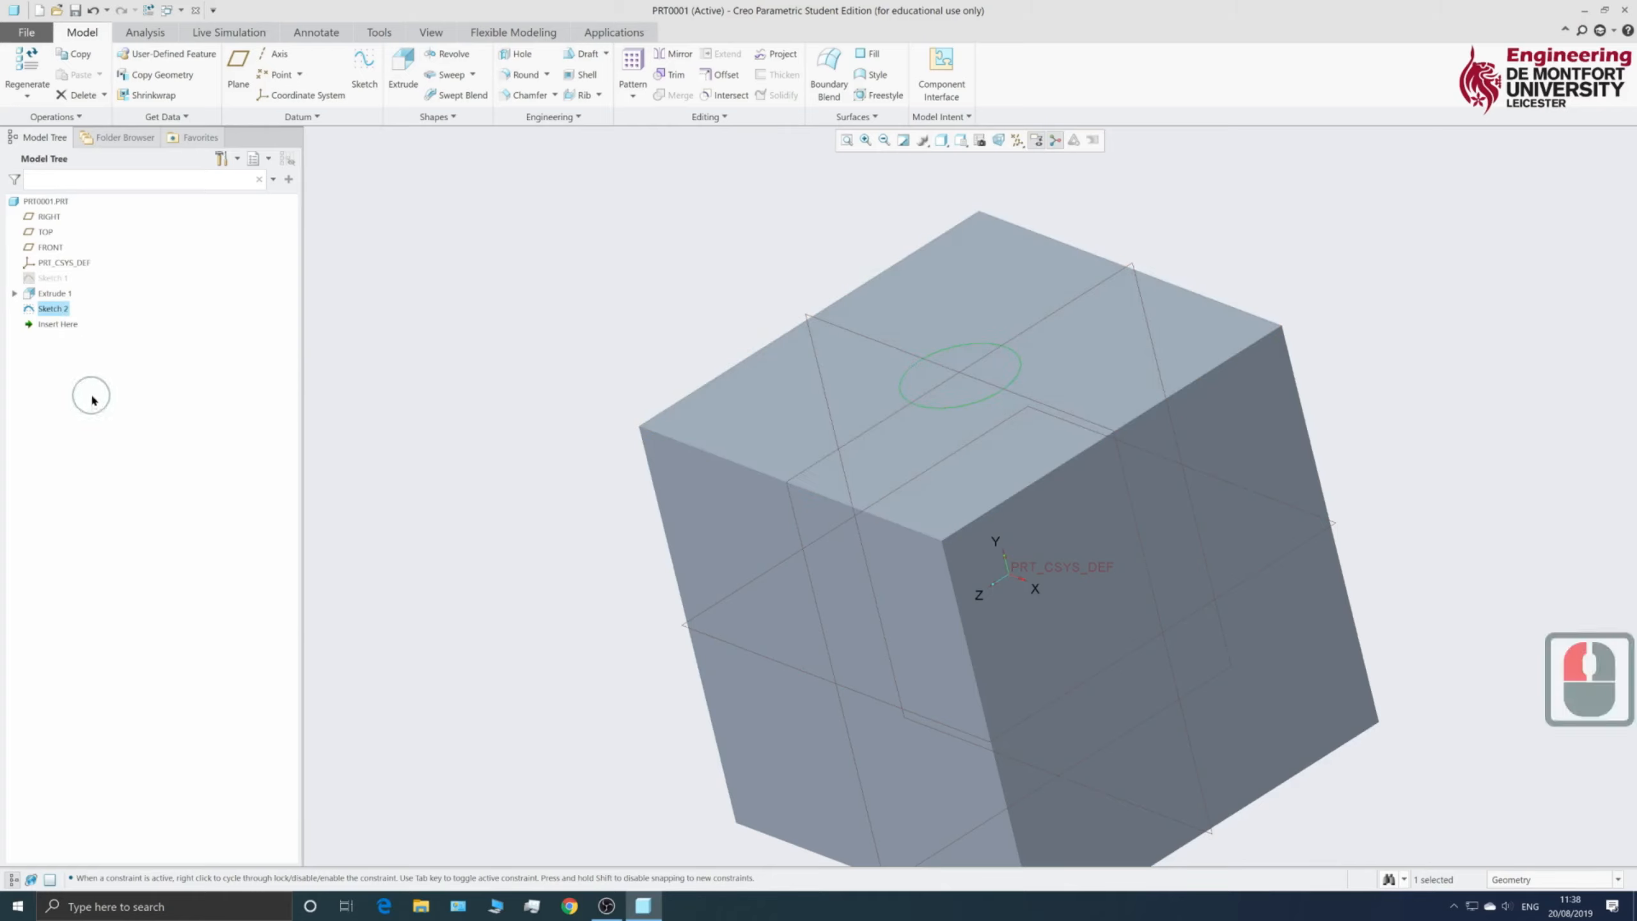
pyautogui.doubleClick(52, 308)
pyautogui.click(30, 311)
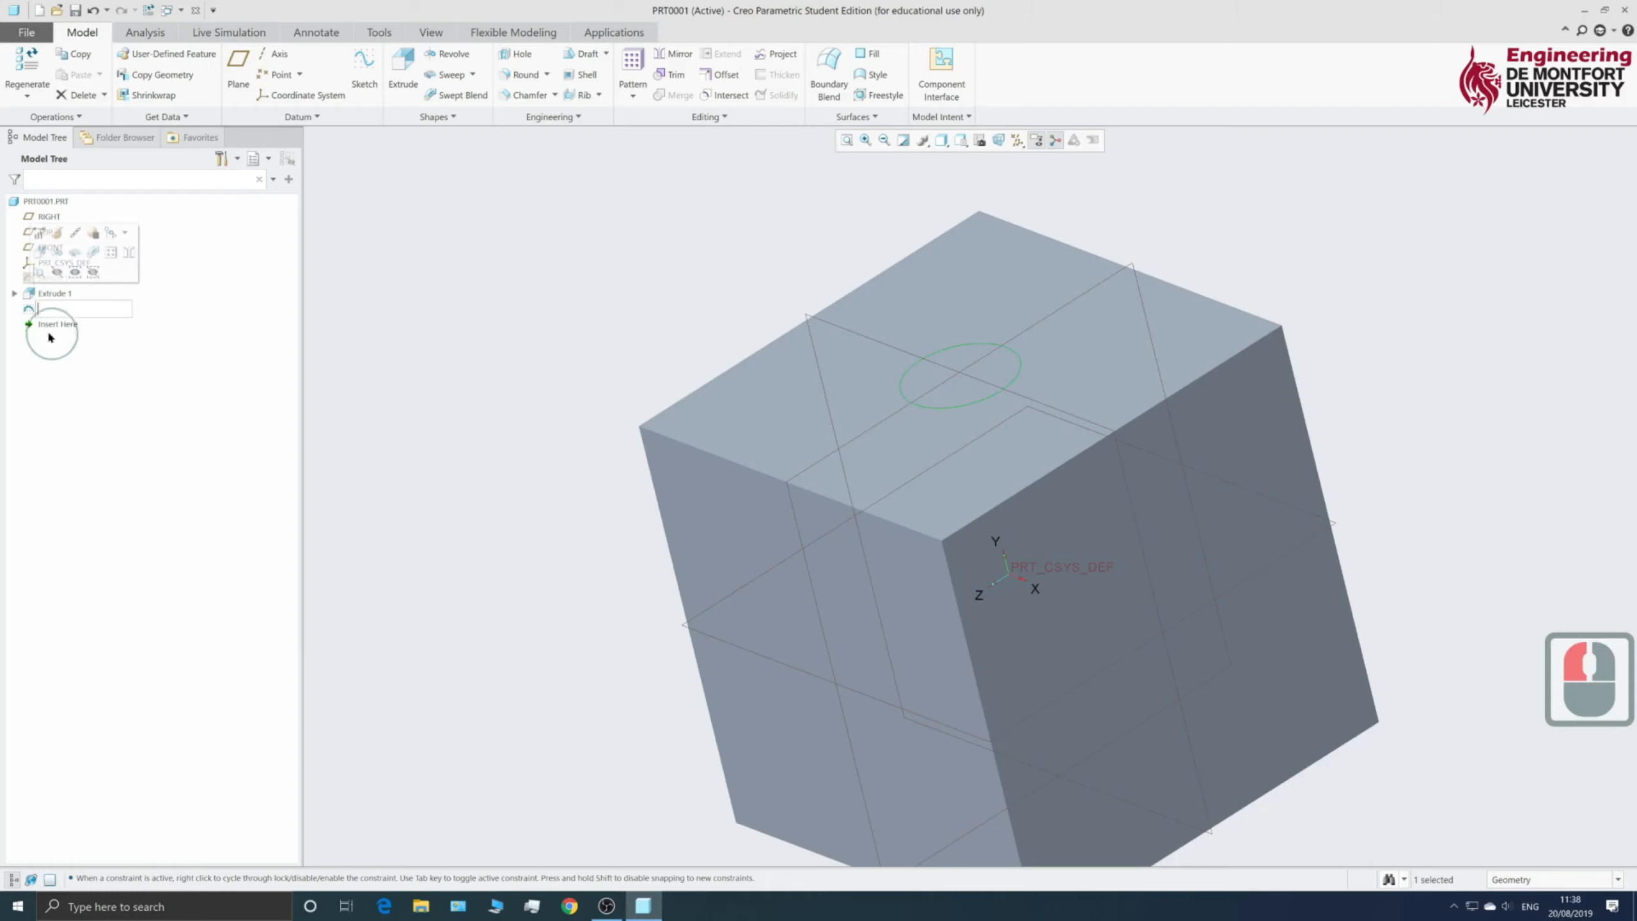
pyautogui.click(130, 368)
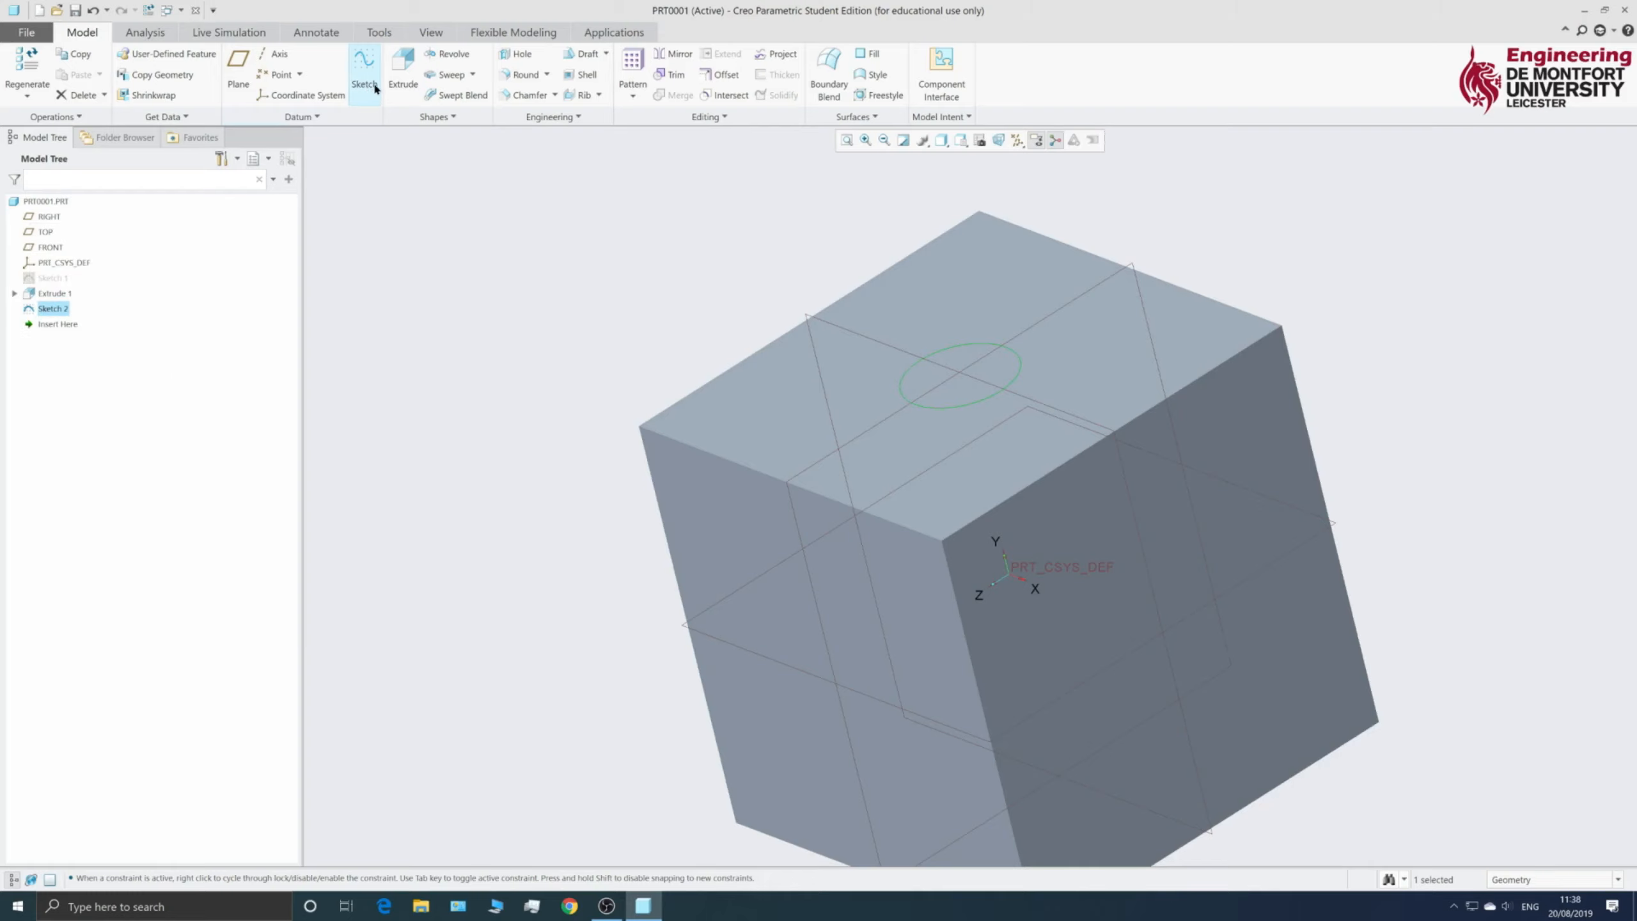
# - Extrude the circle sketch, flipped down into the cube as a 12.99-deep material cut
pyautogui.click(395, 78)
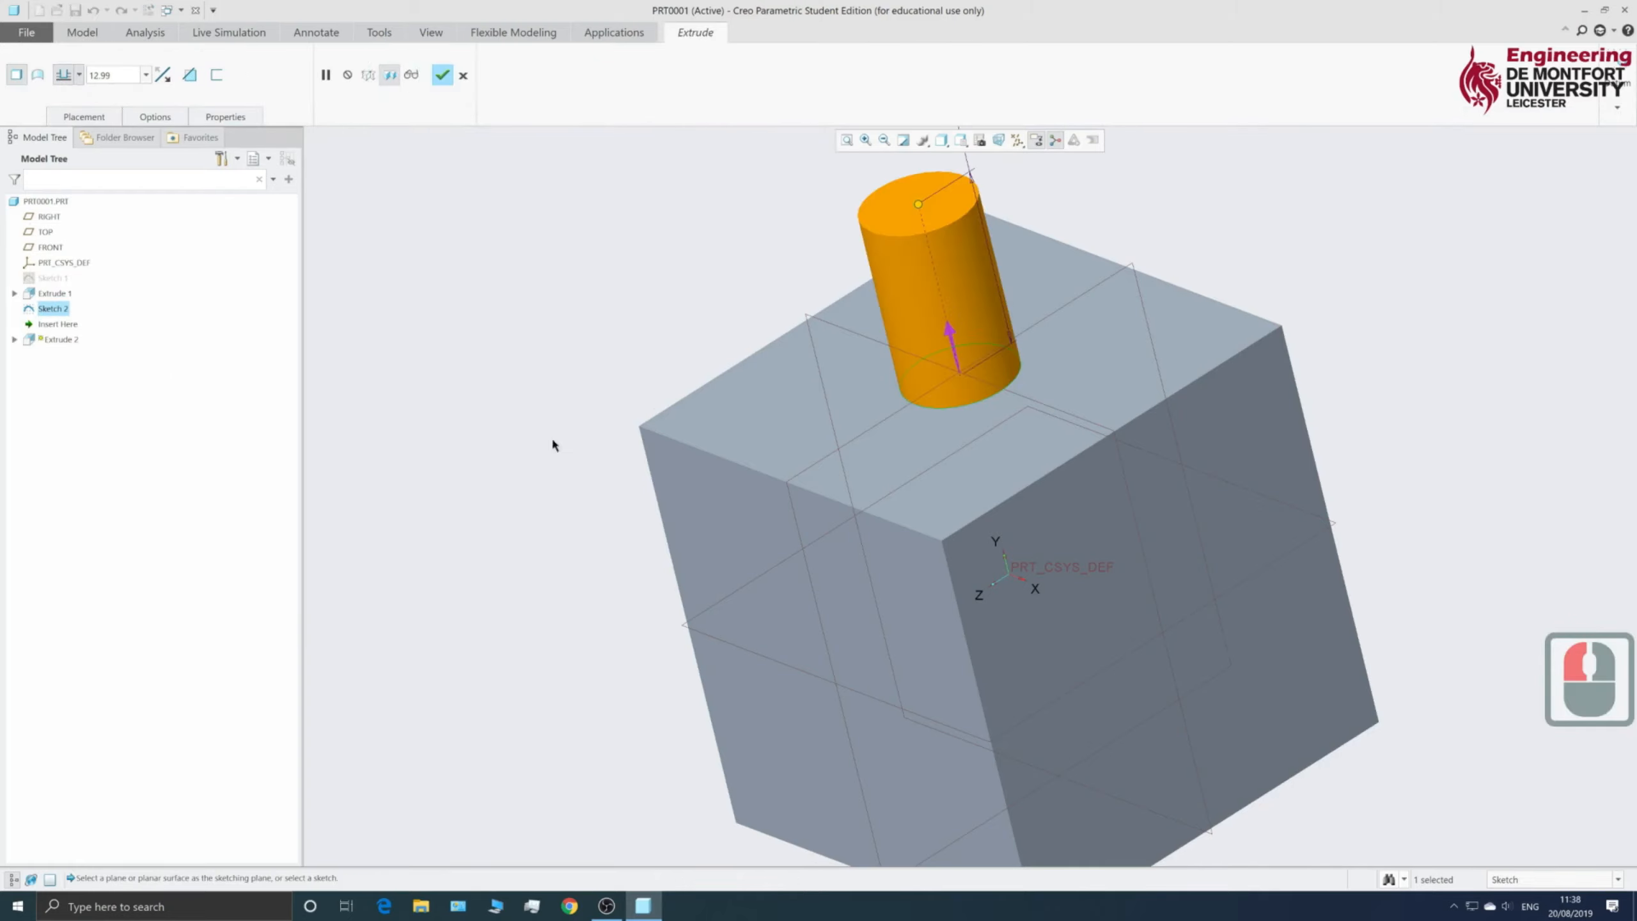
pyautogui.scroll(5, 613, 389)
pyautogui.scroll(-4, 616, 397)
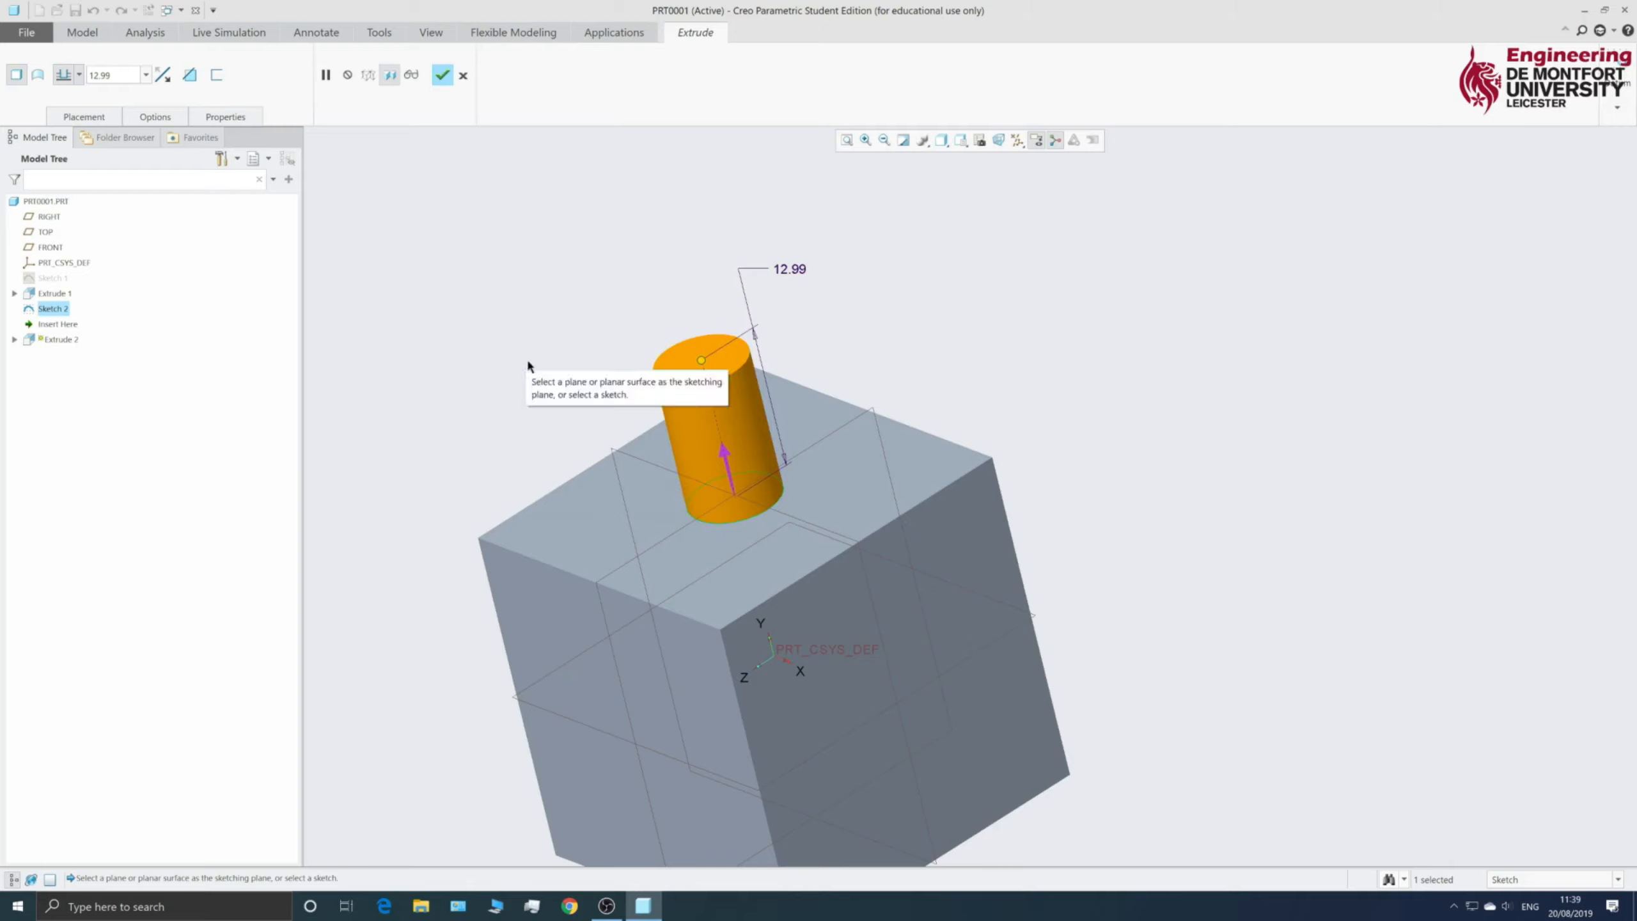
pyautogui.click(727, 454)
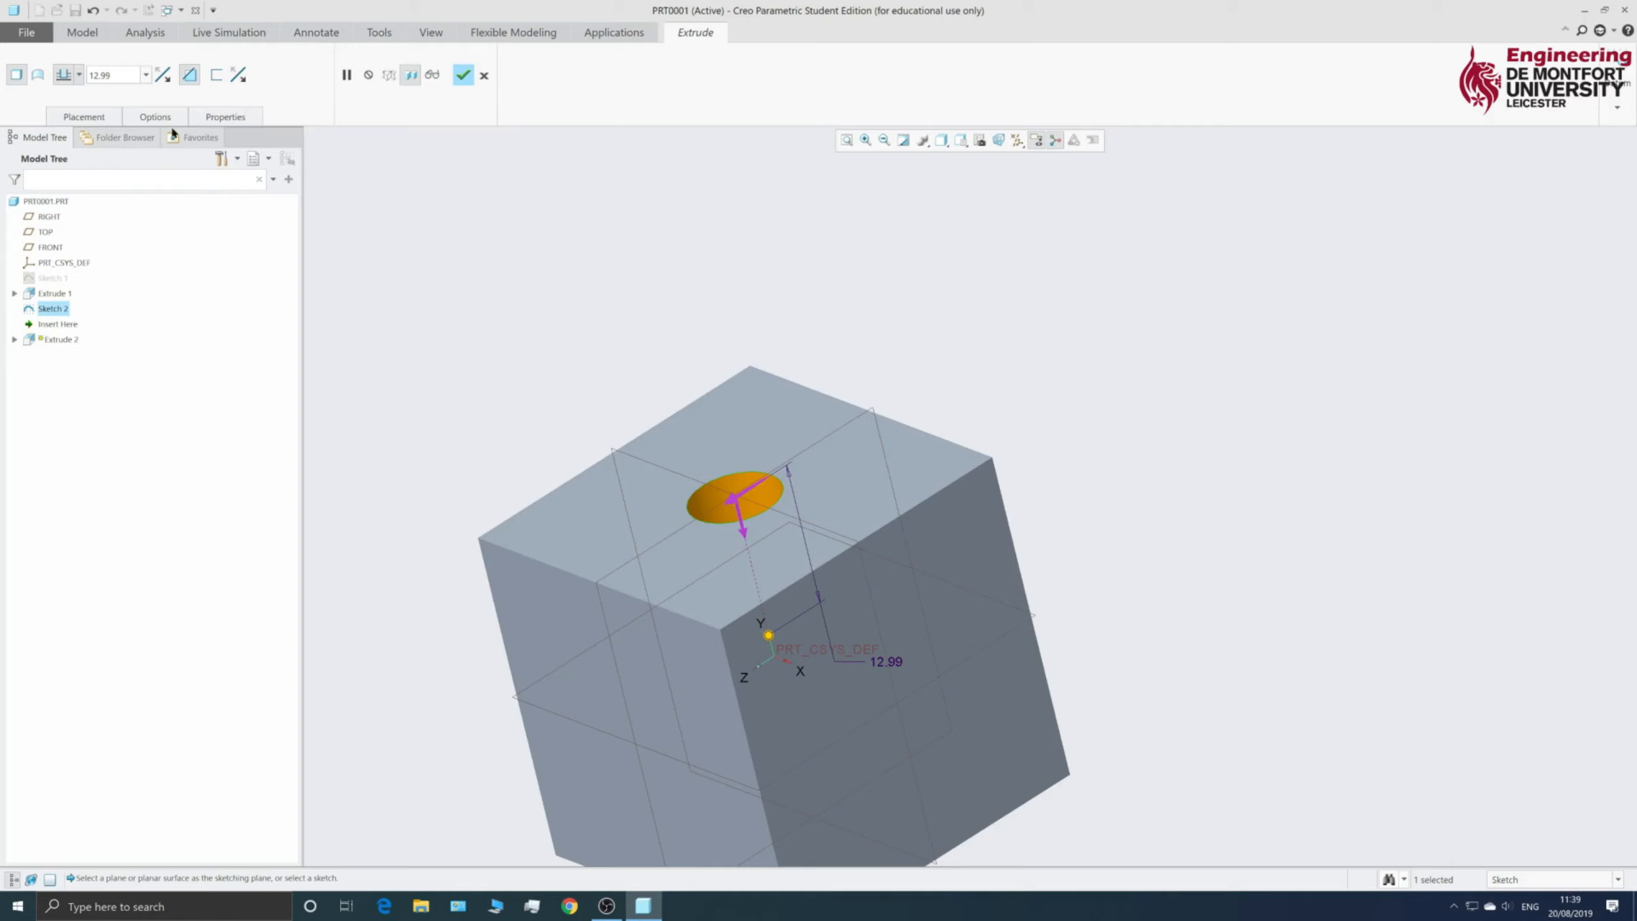
pyautogui.moveTo(519, 465); pyautogui.dragTo(548, 523, button='middle')
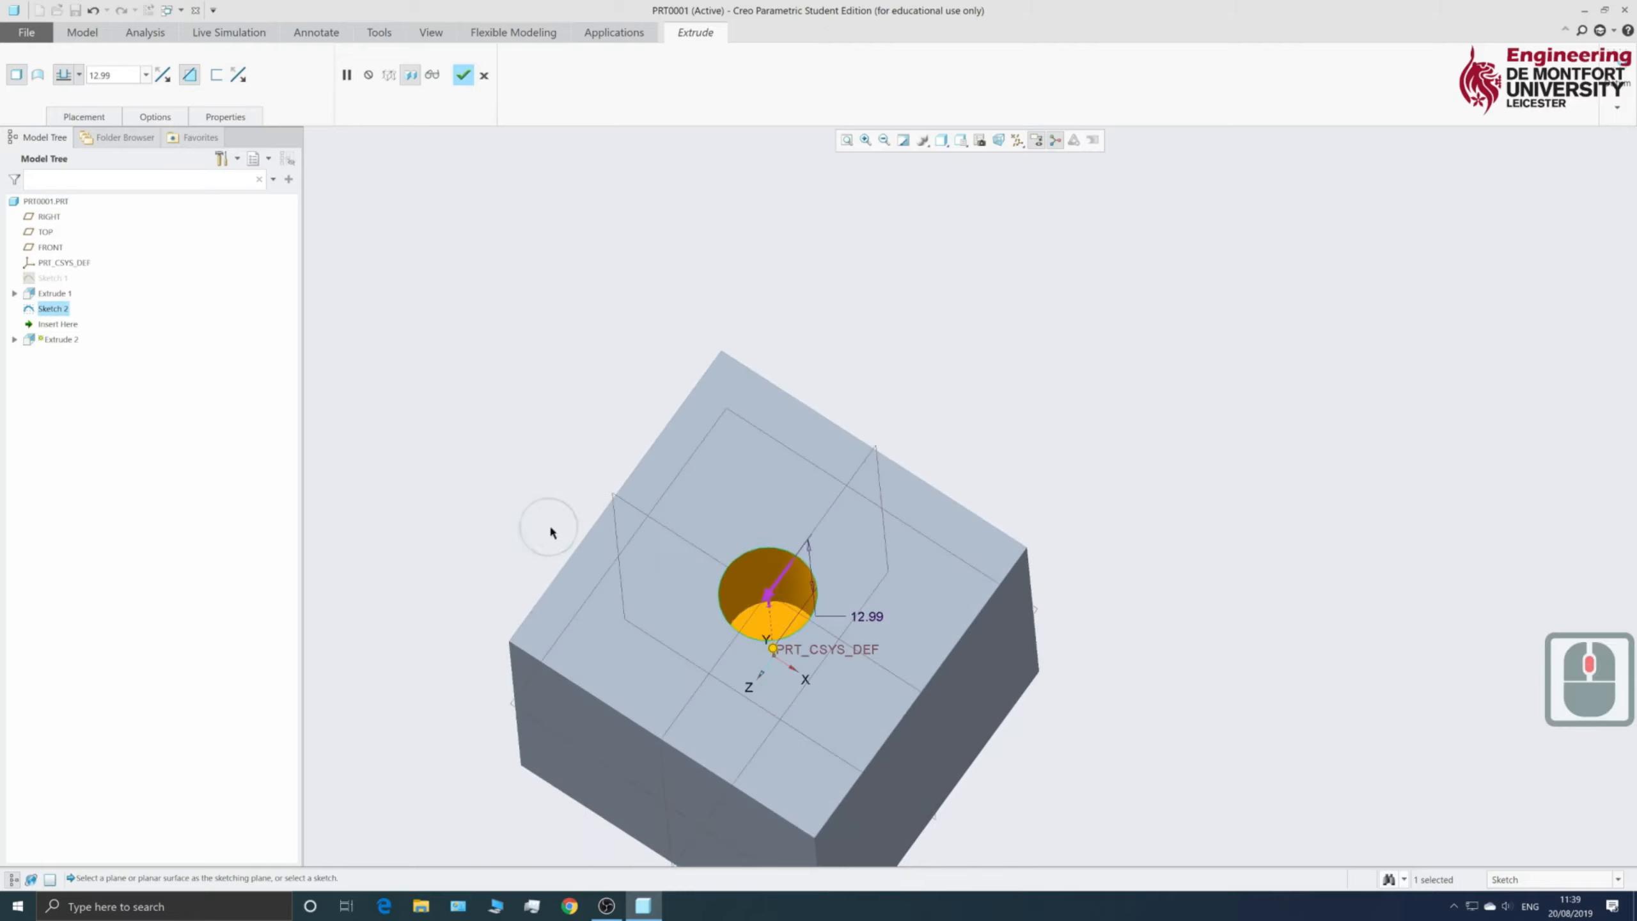
pyautogui.click(192, 76)
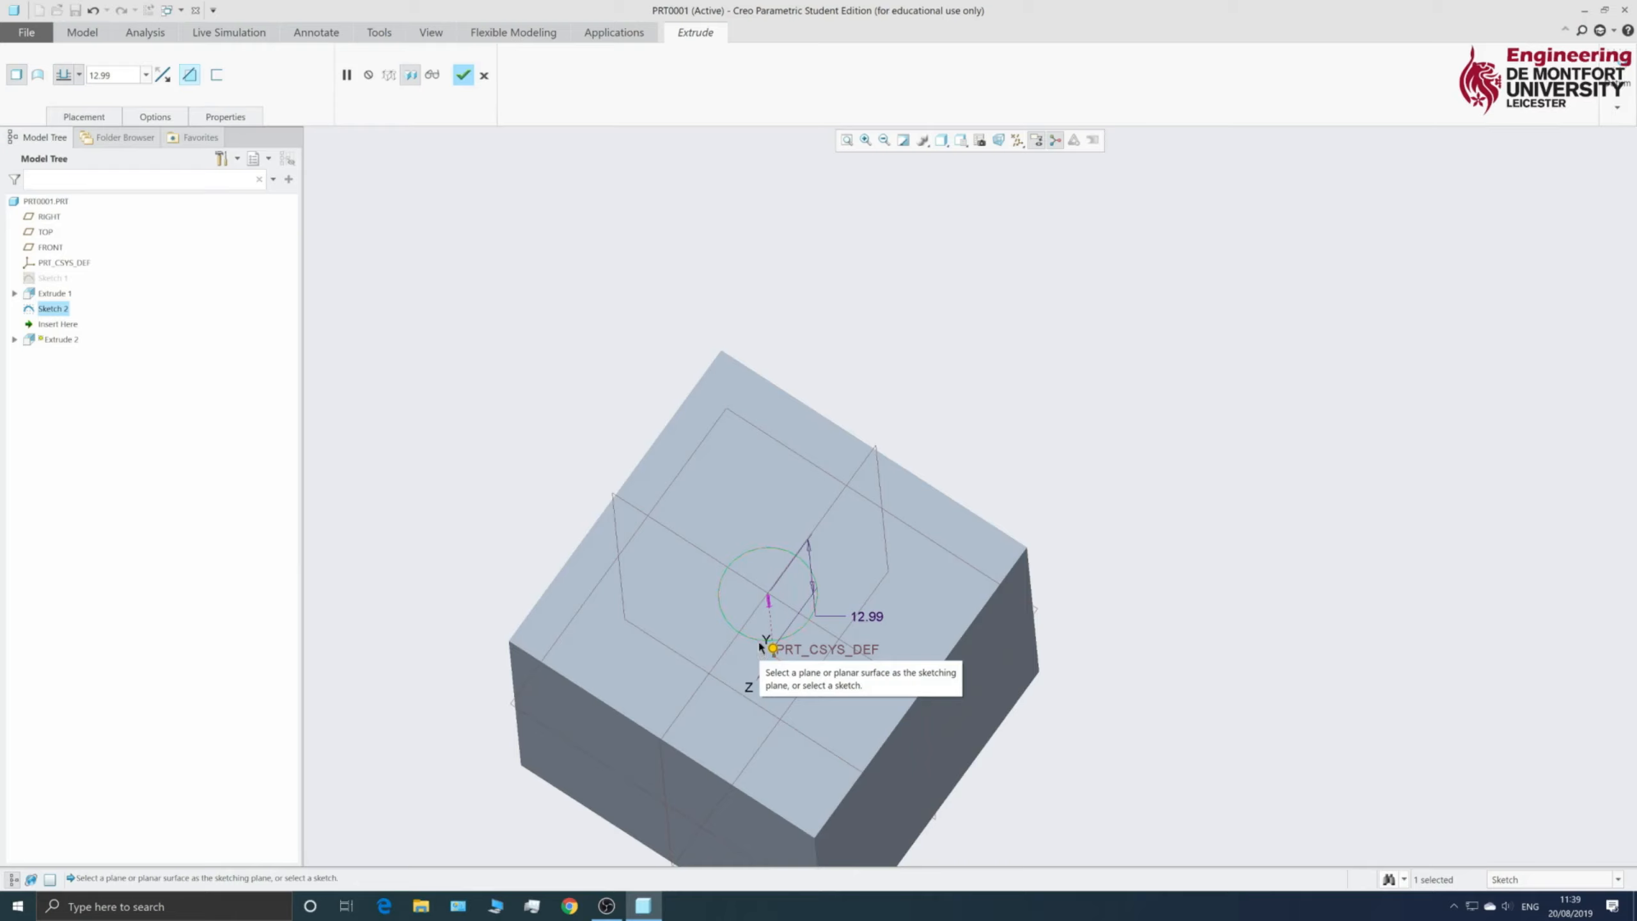
pyautogui.click(188, 76)
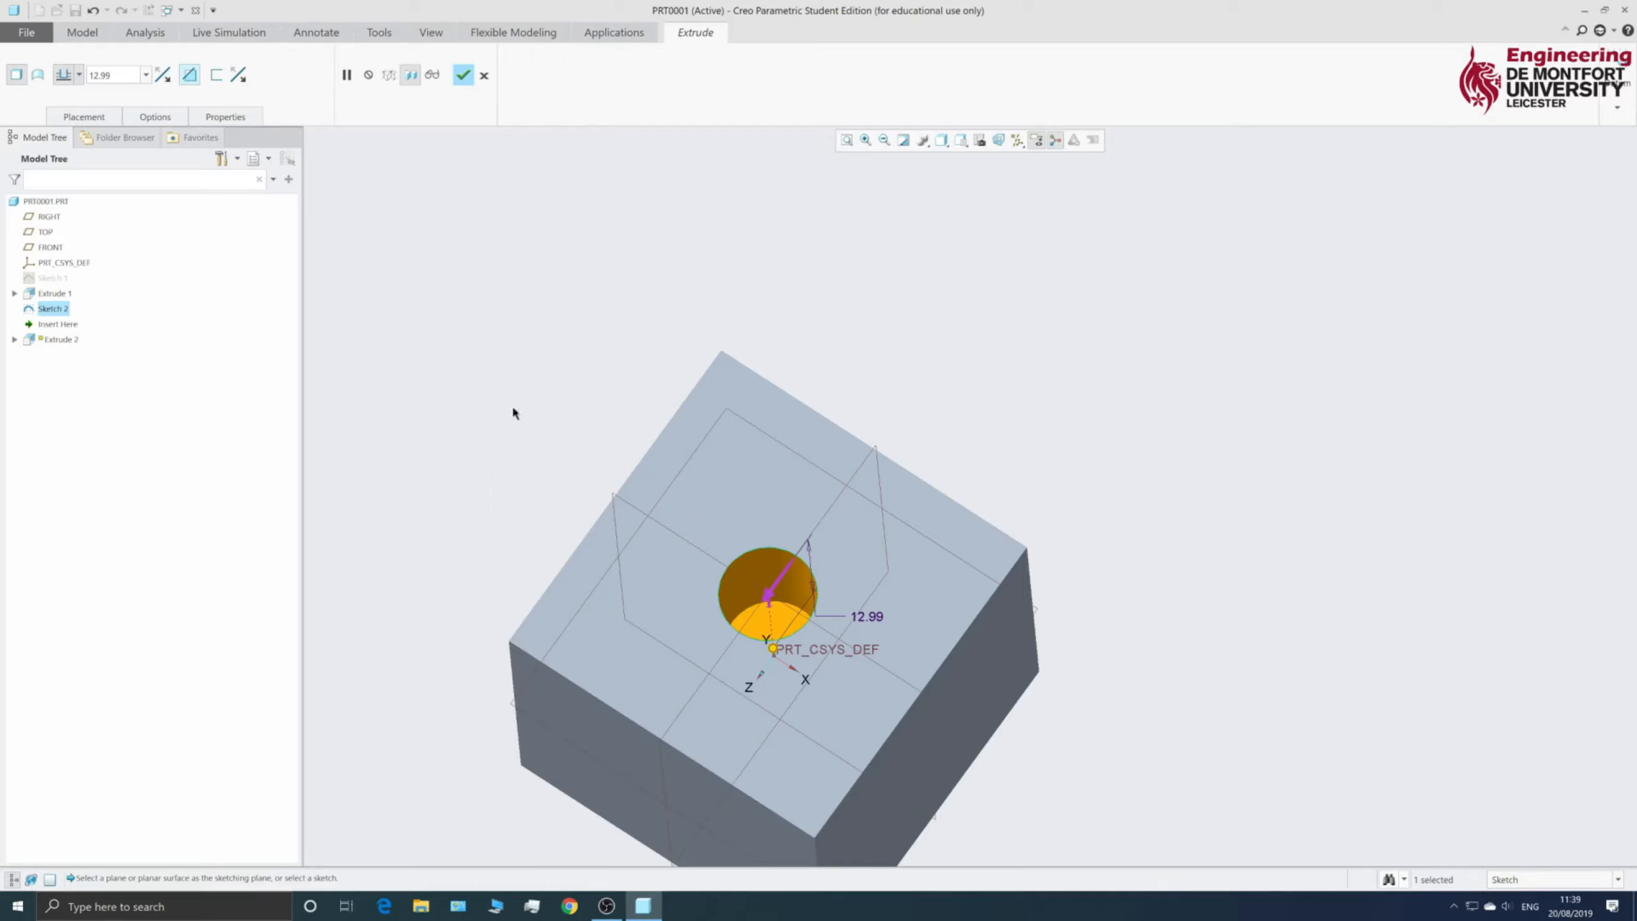
pyautogui.moveTo(513, 412); pyautogui.dragTo(452, 387, button='middle')
# - Deepen the circular cut to a depth of 30
pyautogui.scroll(5, 449, 391)
pyautogui.scroll(-4, 464, 569)
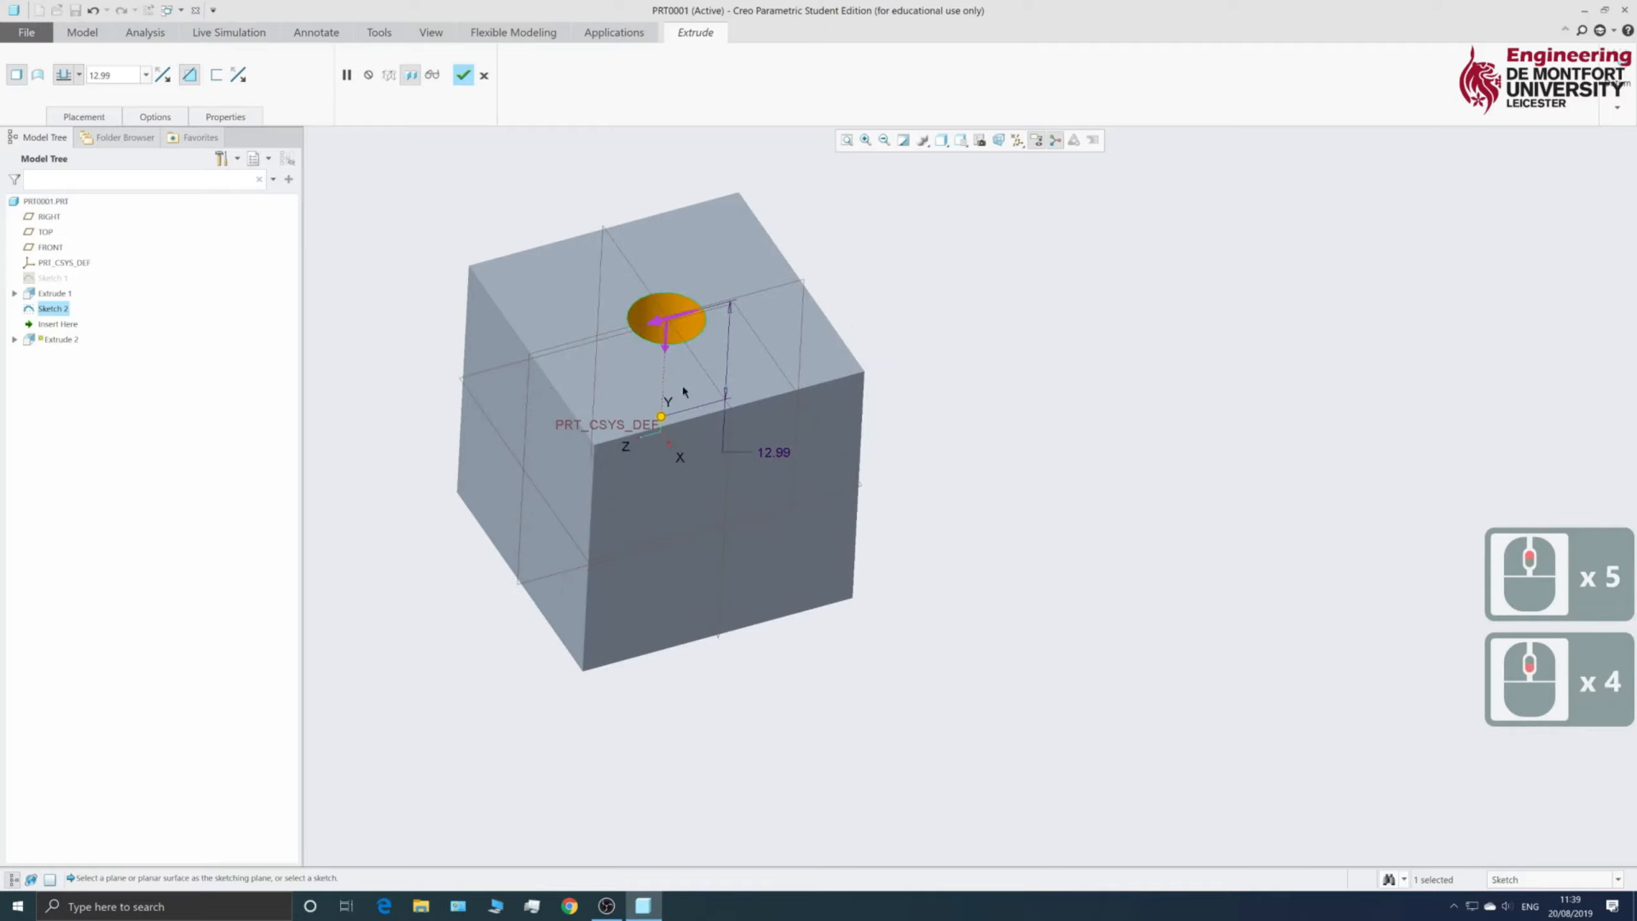
pyautogui.moveTo(661, 415); pyautogui.dragTo(658, 461)
pyautogui.moveTo(667, 632); pyautogui.dragTo(742, 688)
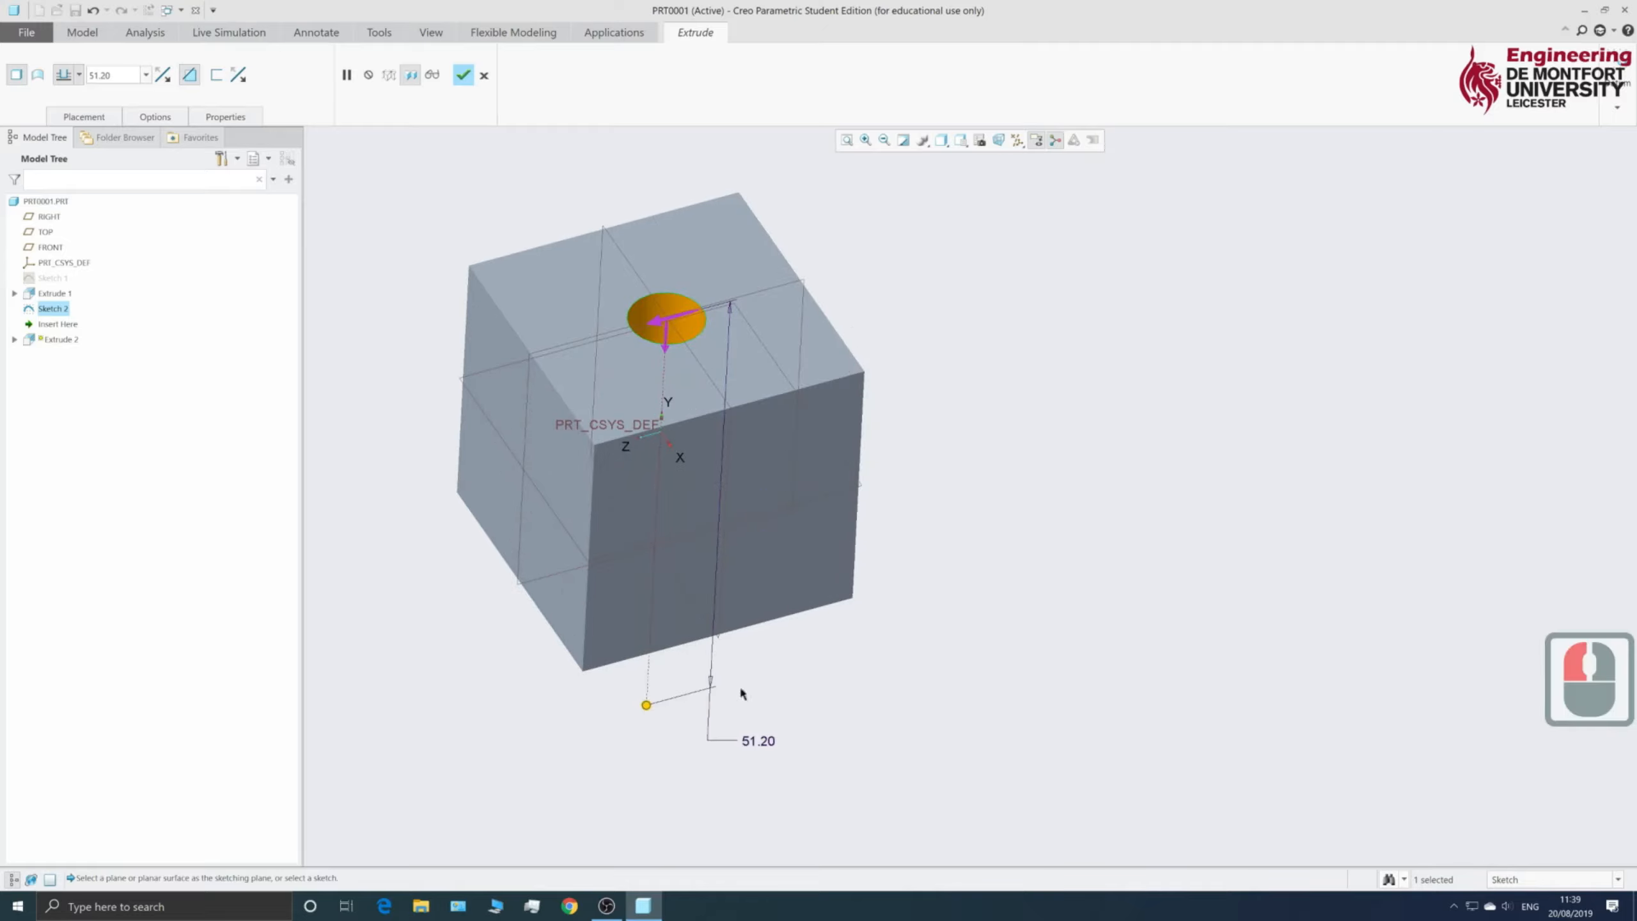
pyautogui.moveTo(1056, 657); pyautogui.dragTo(1042, 578, button='middle')
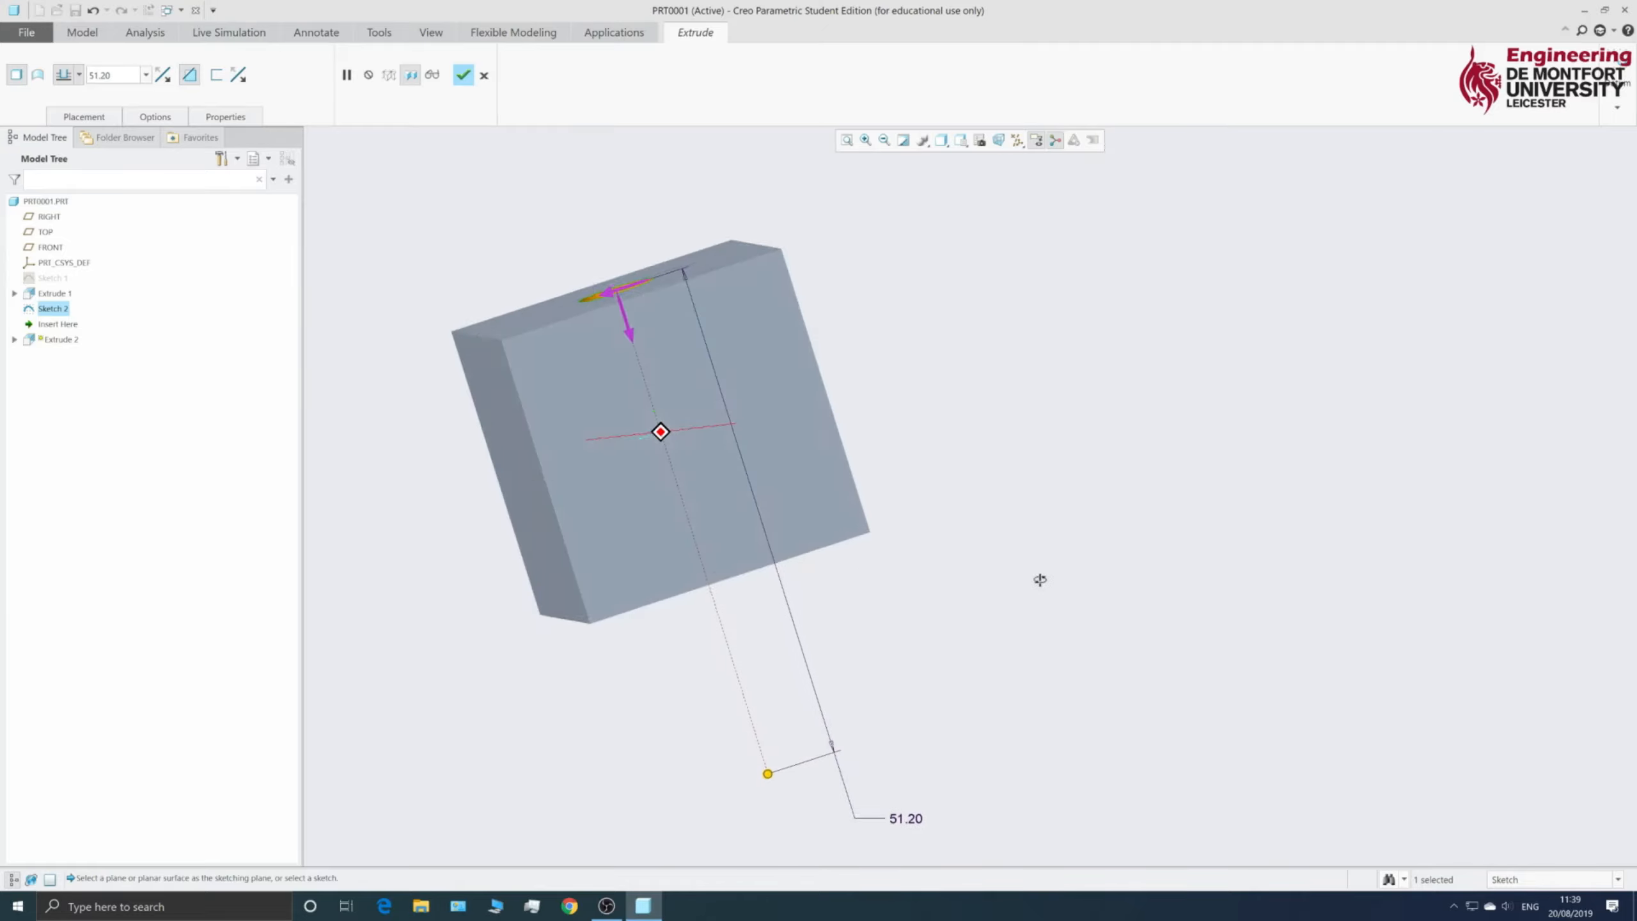
pyautogui.doubleClick(906, 818)
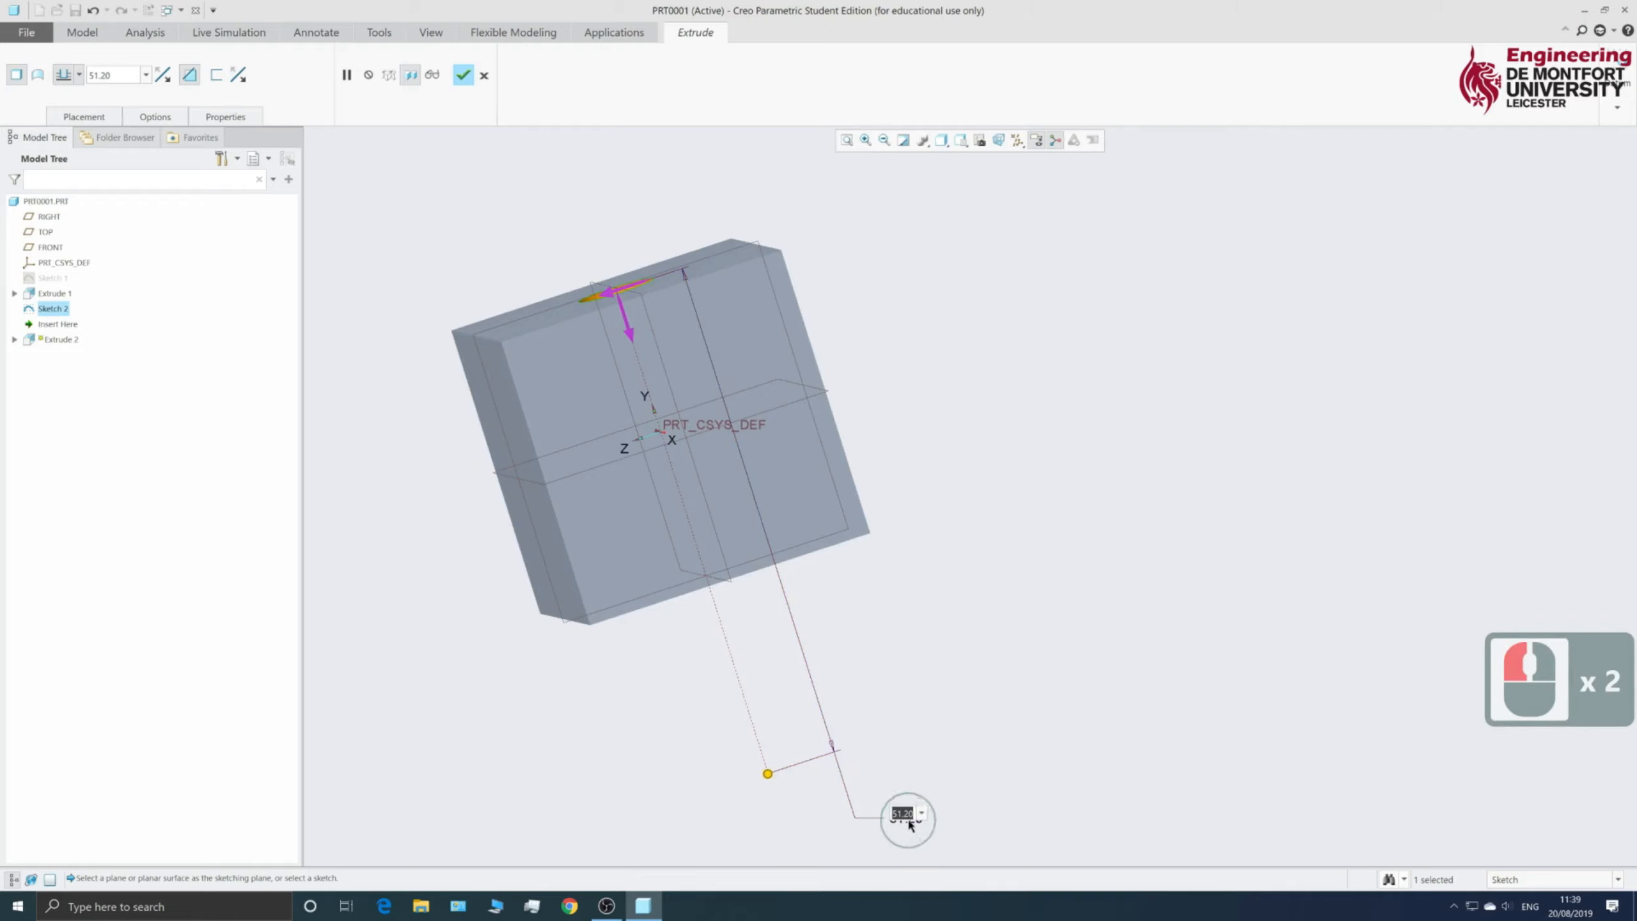
pyautogui.write('30')
pyautogui.press('Return')
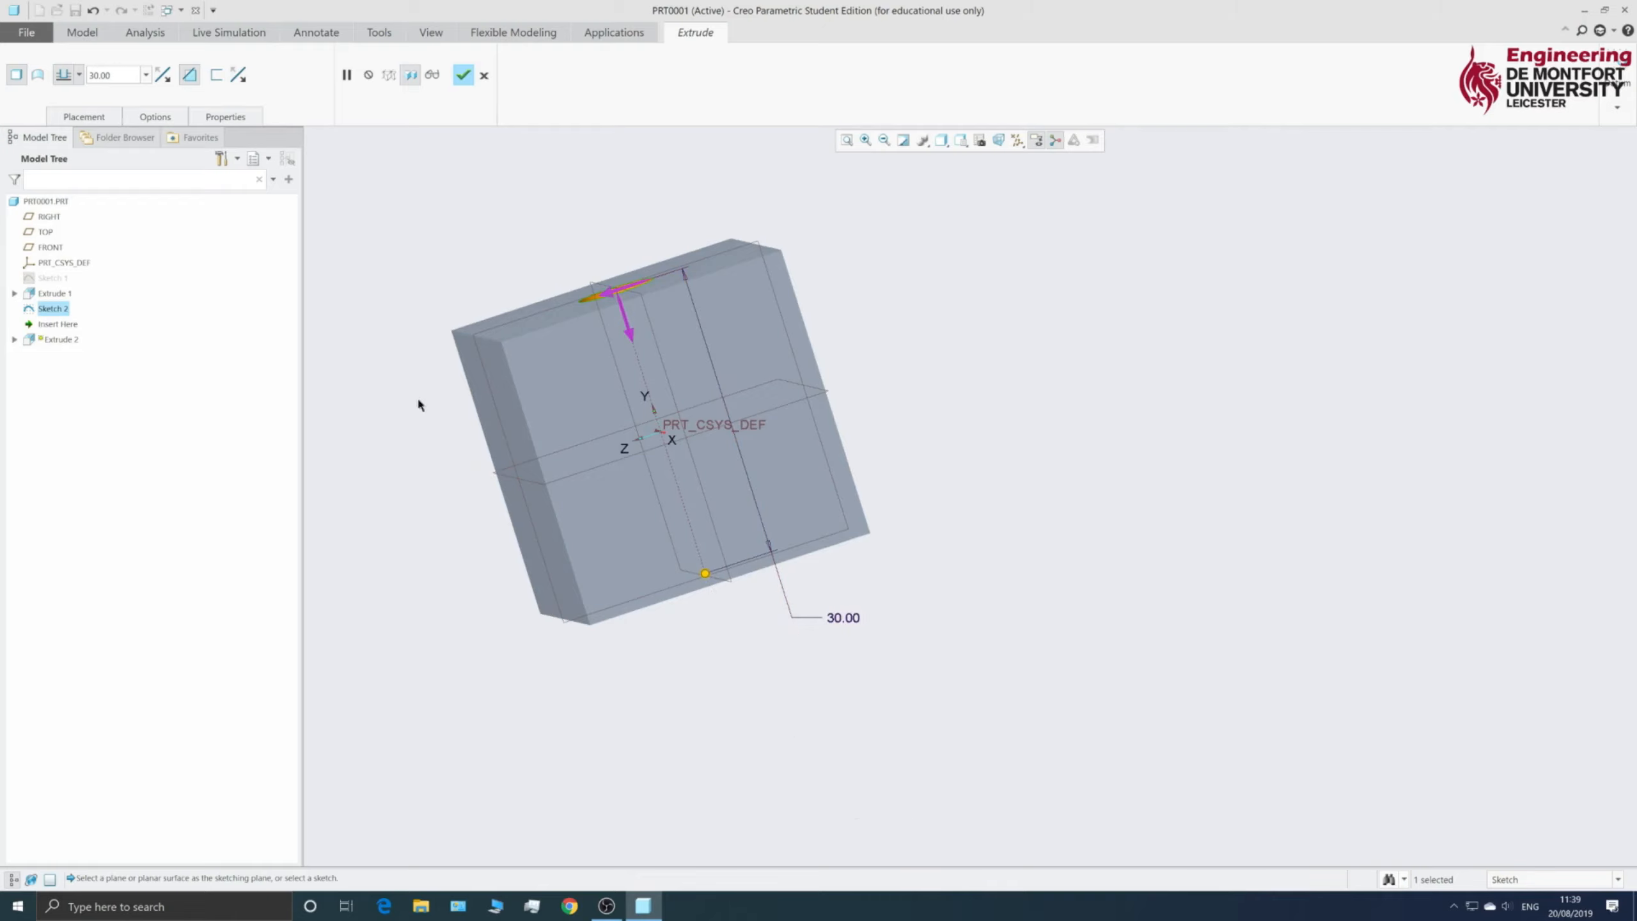
# - Change the cut's depth option to through all surfaces
pyautogui.click(79, 76)
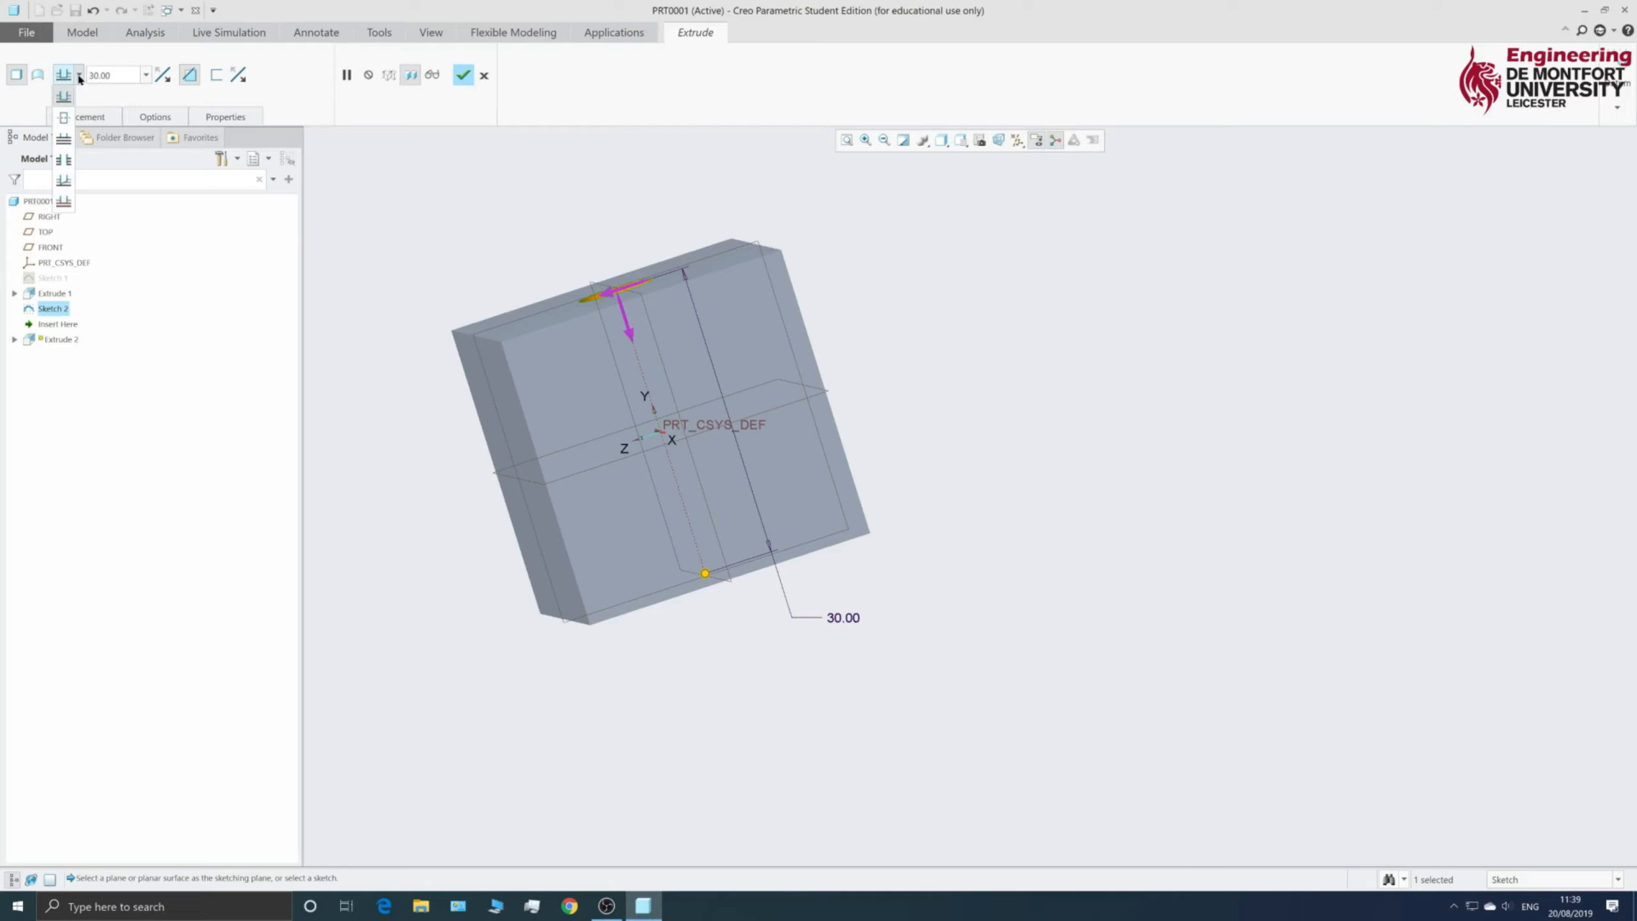
pyautogui.click(67, 162)
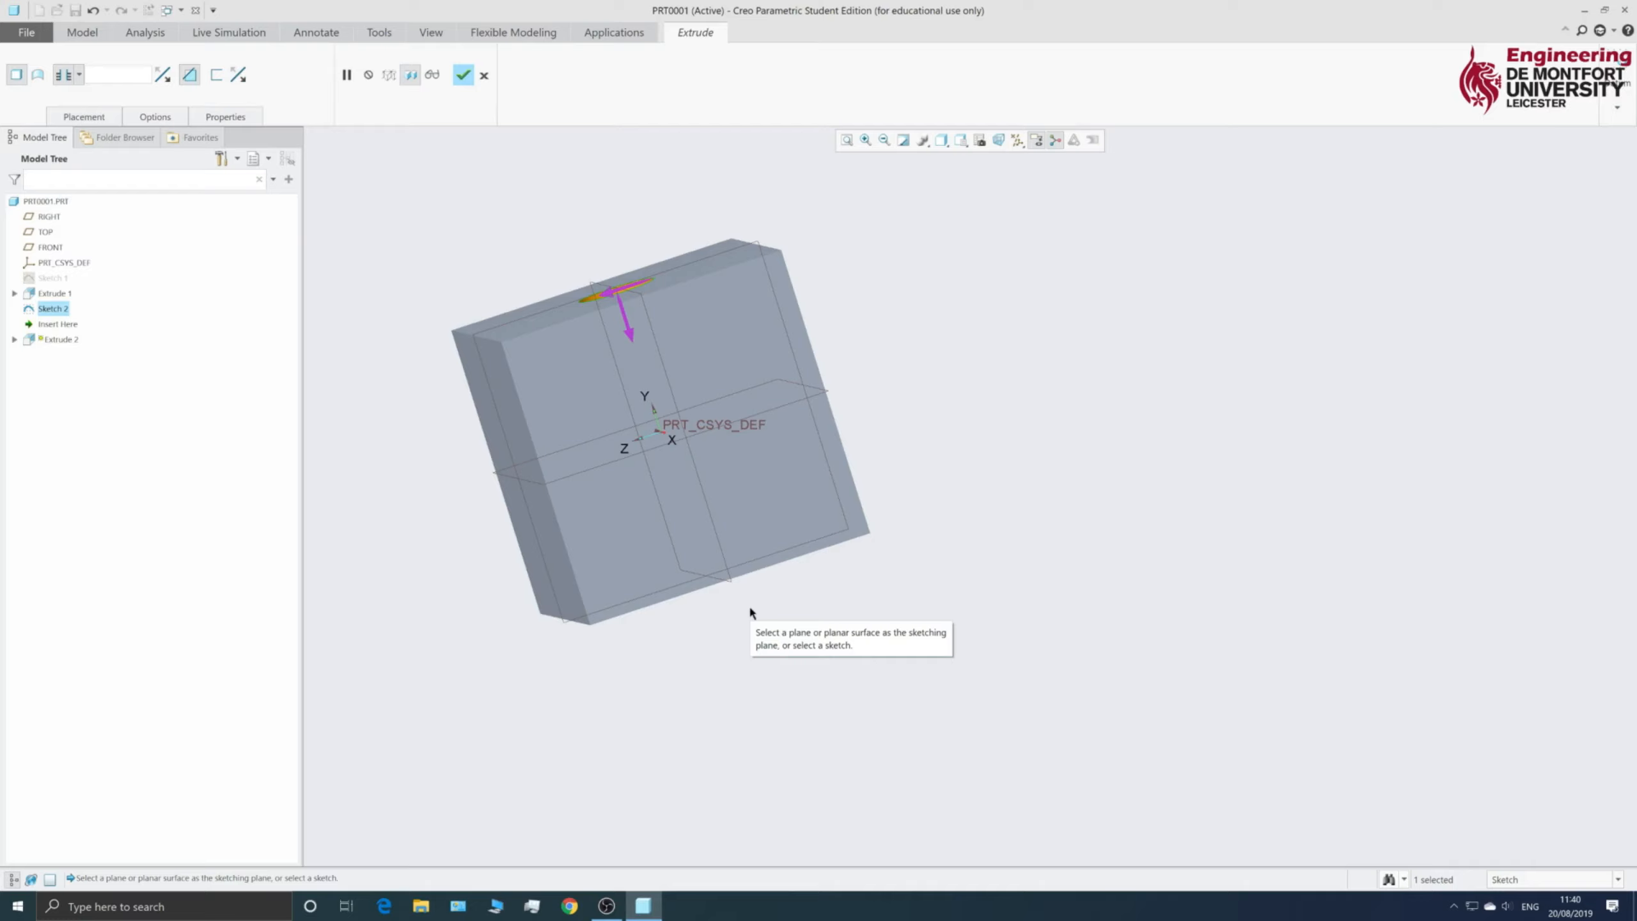
pyautogui.scroll(-4, 827, 584)
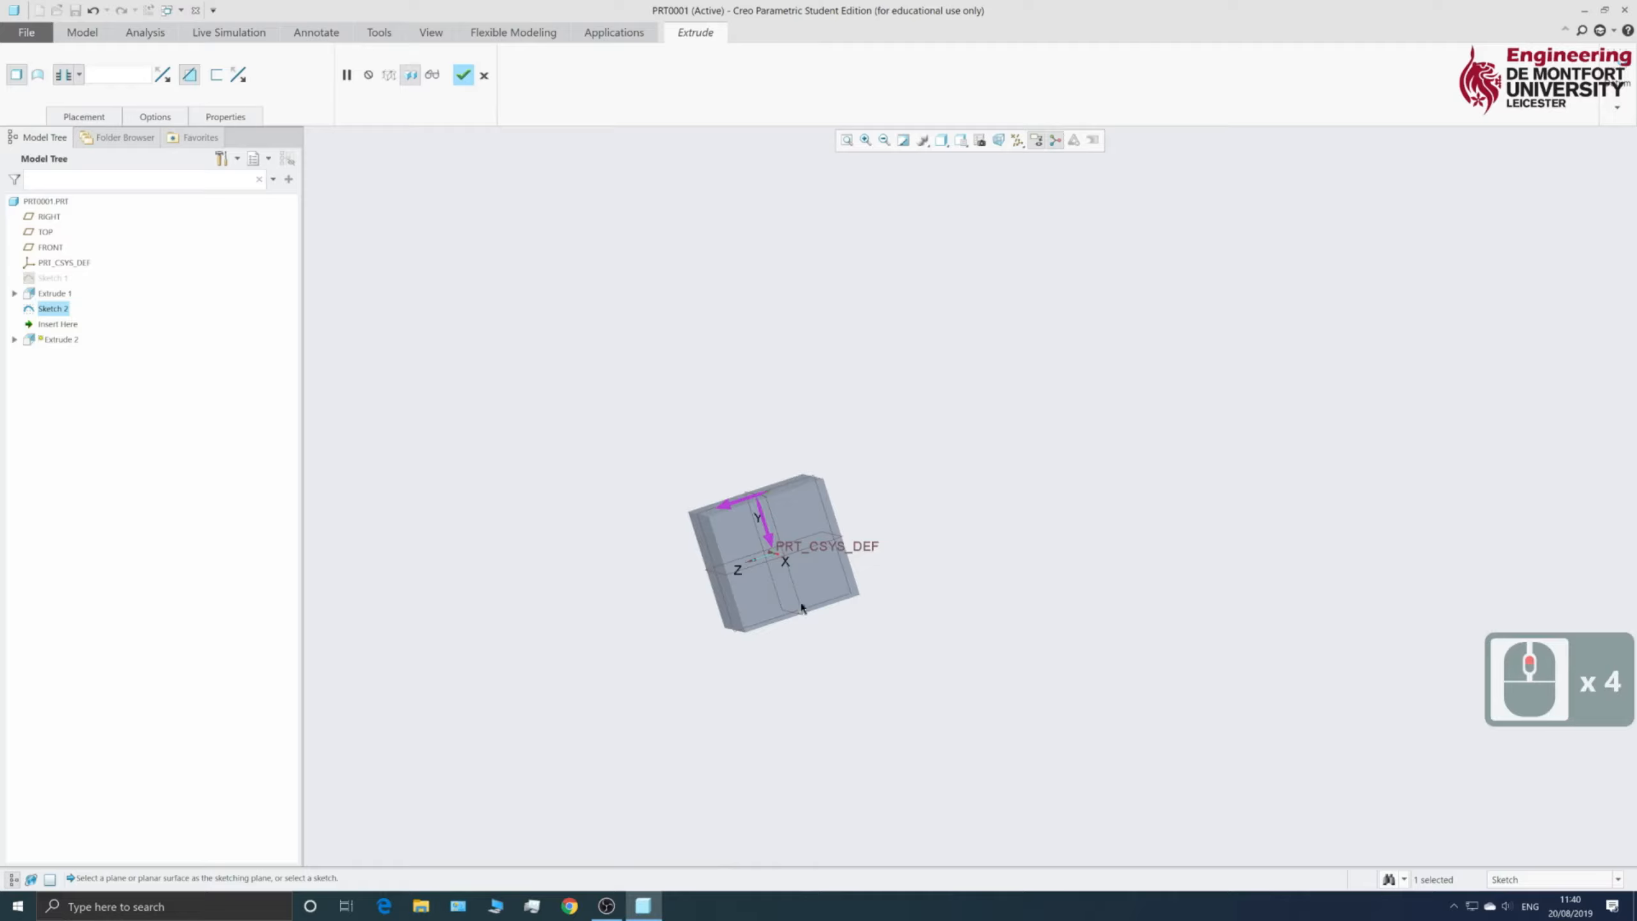
pyautogui.scroll(5, 595, 585)
pyautogui.moveTo(571, 560)
pyautogui.mouseDown(button='middle')
pyautogui.moveTo(665, 603)
pyautogui.moveTo(618, 573)
pyautogui.moveTo(660, 637)
pyautogui.mouseUp(button='middle')
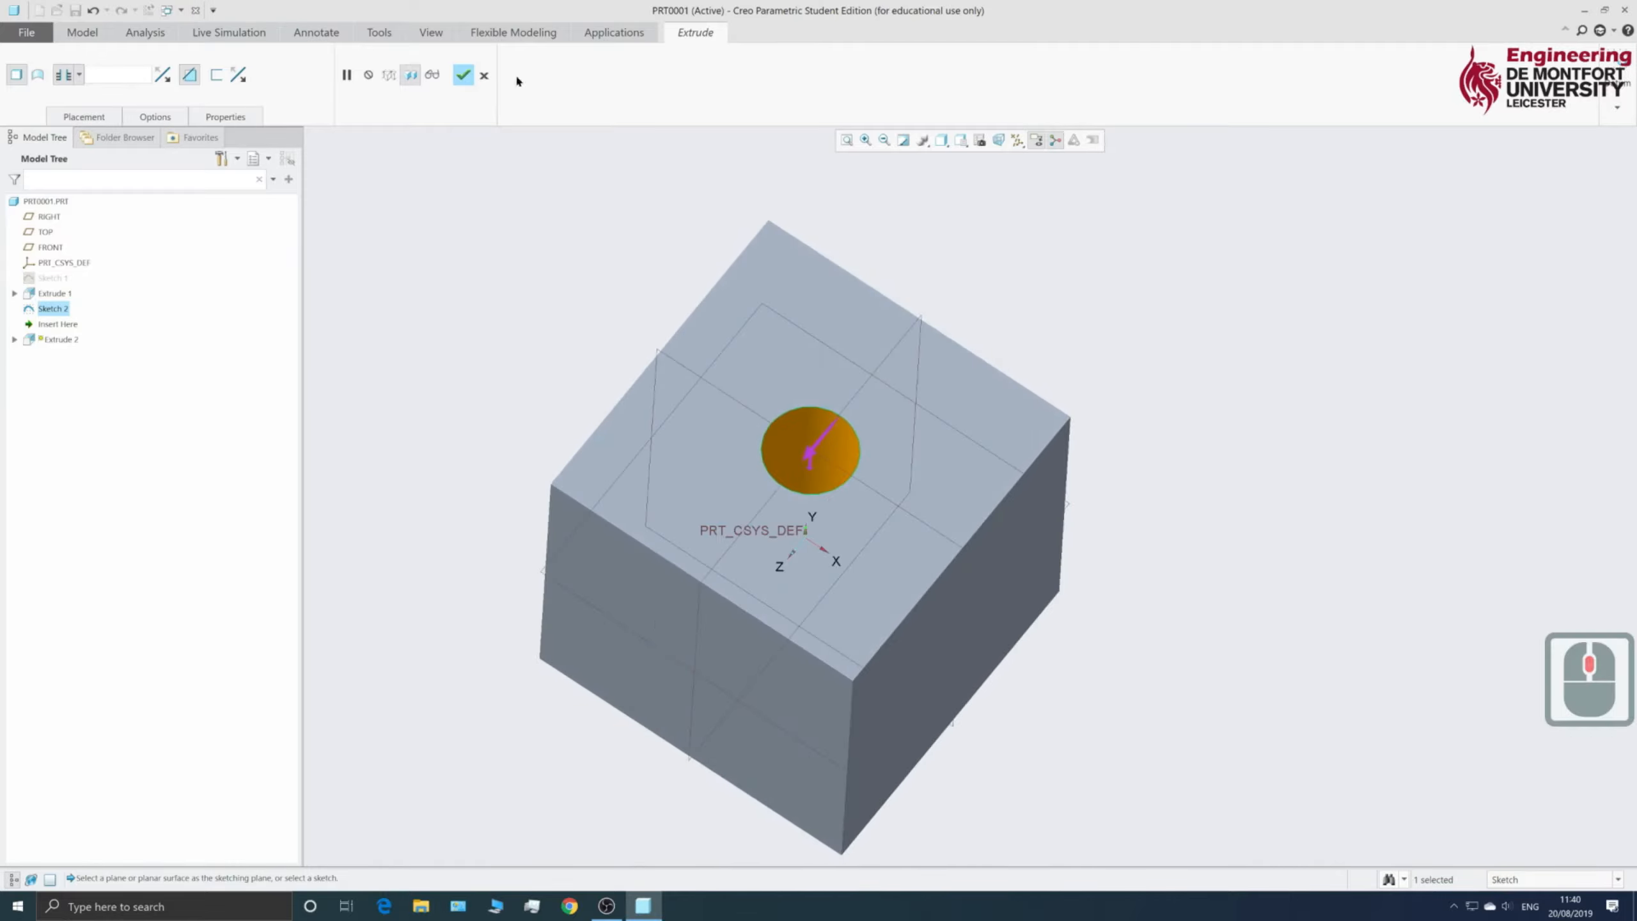
# - Complete Extrude 2, inspect the 8.00 hole through the cube, and deselect it
pyautogui.click(456, 76)
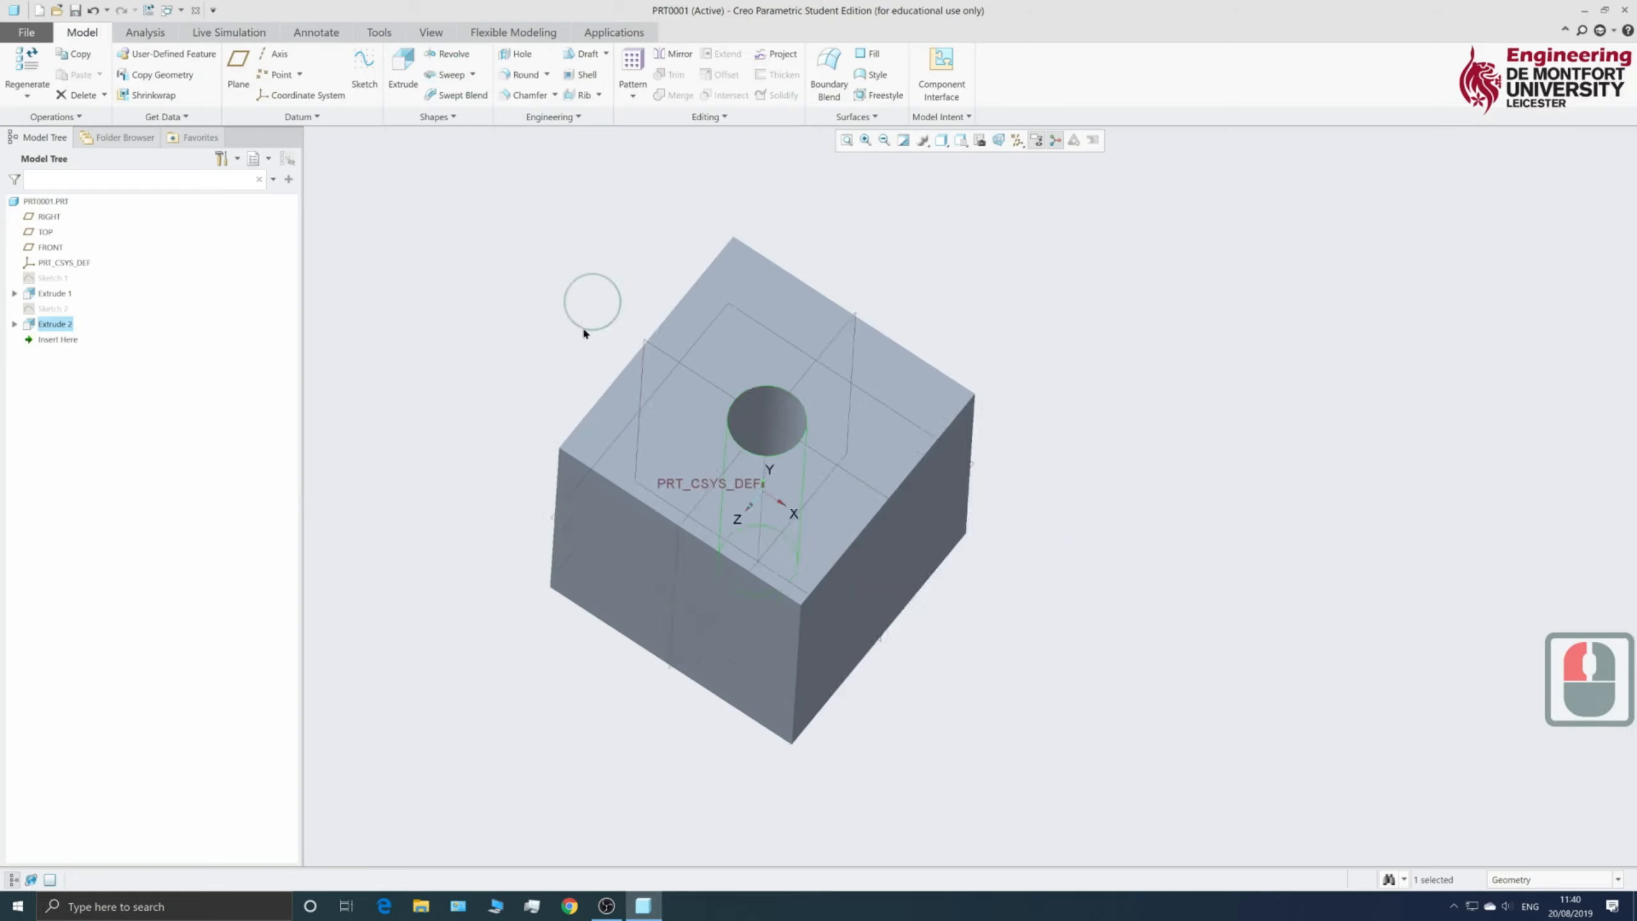
pyautogui.scroll(5, 582, 332)
pyautogui.scroll(-4, 550, 388)
pyautogui.moveTo(628, 314)
pyautogui.mouseDown(button='middle')
pyautogui.moveTo(618, 365)
pyautogui.moveTo(622, 263)
pyautogui.mouseUp(button='middle')
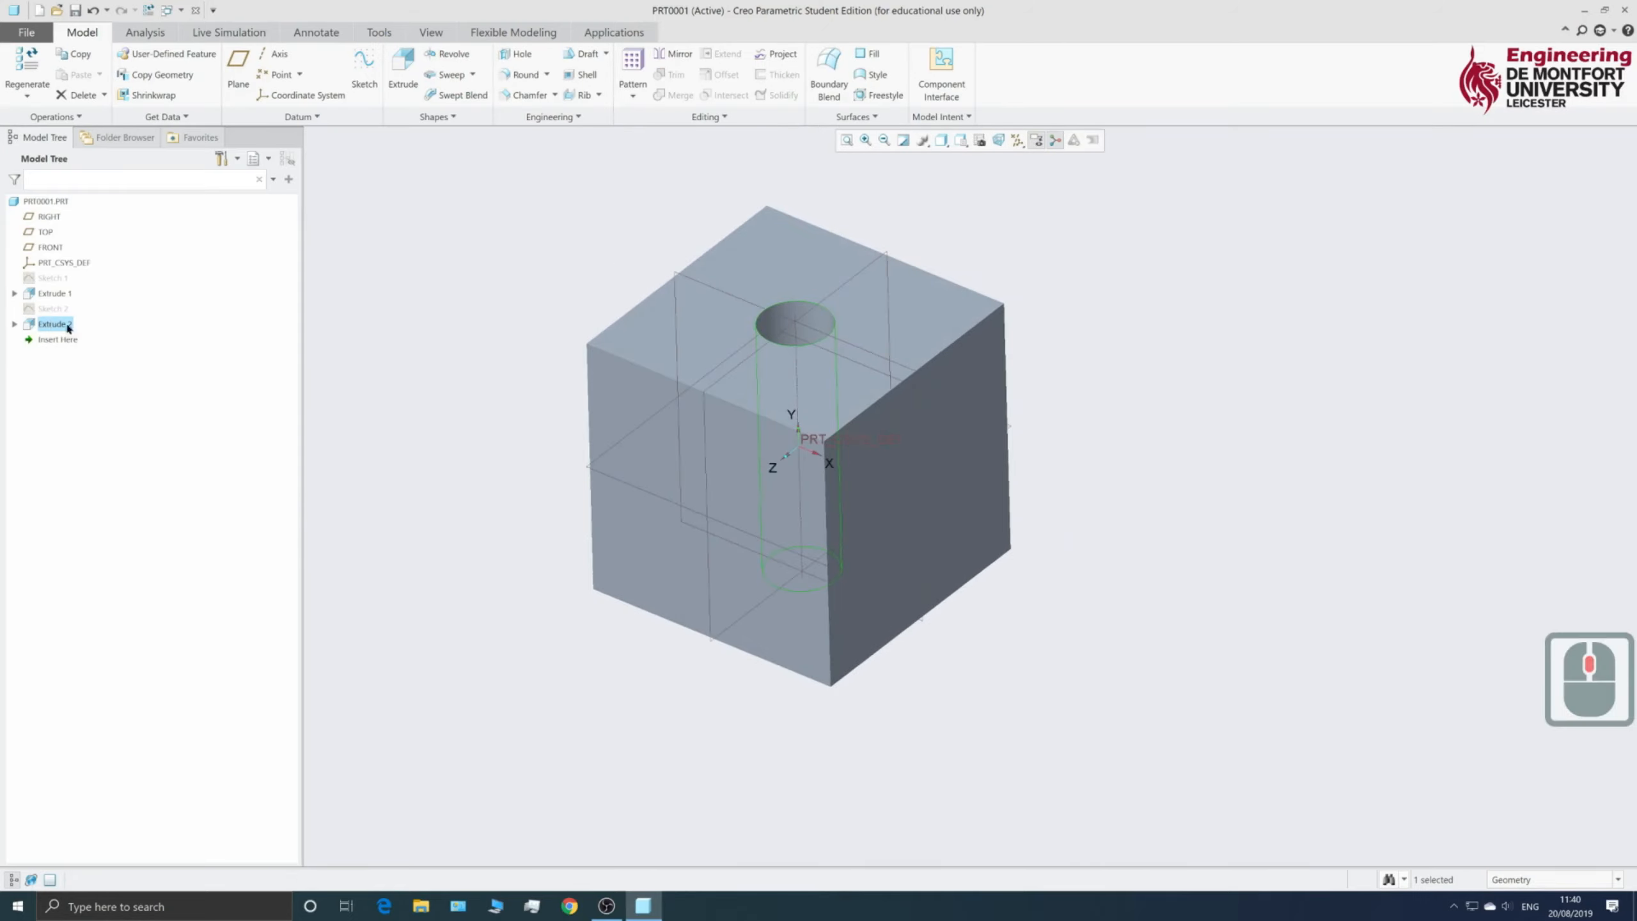
pyautogui.scroll(4, 512, 478)
pyautogui.scroll(-4, 490, 459)
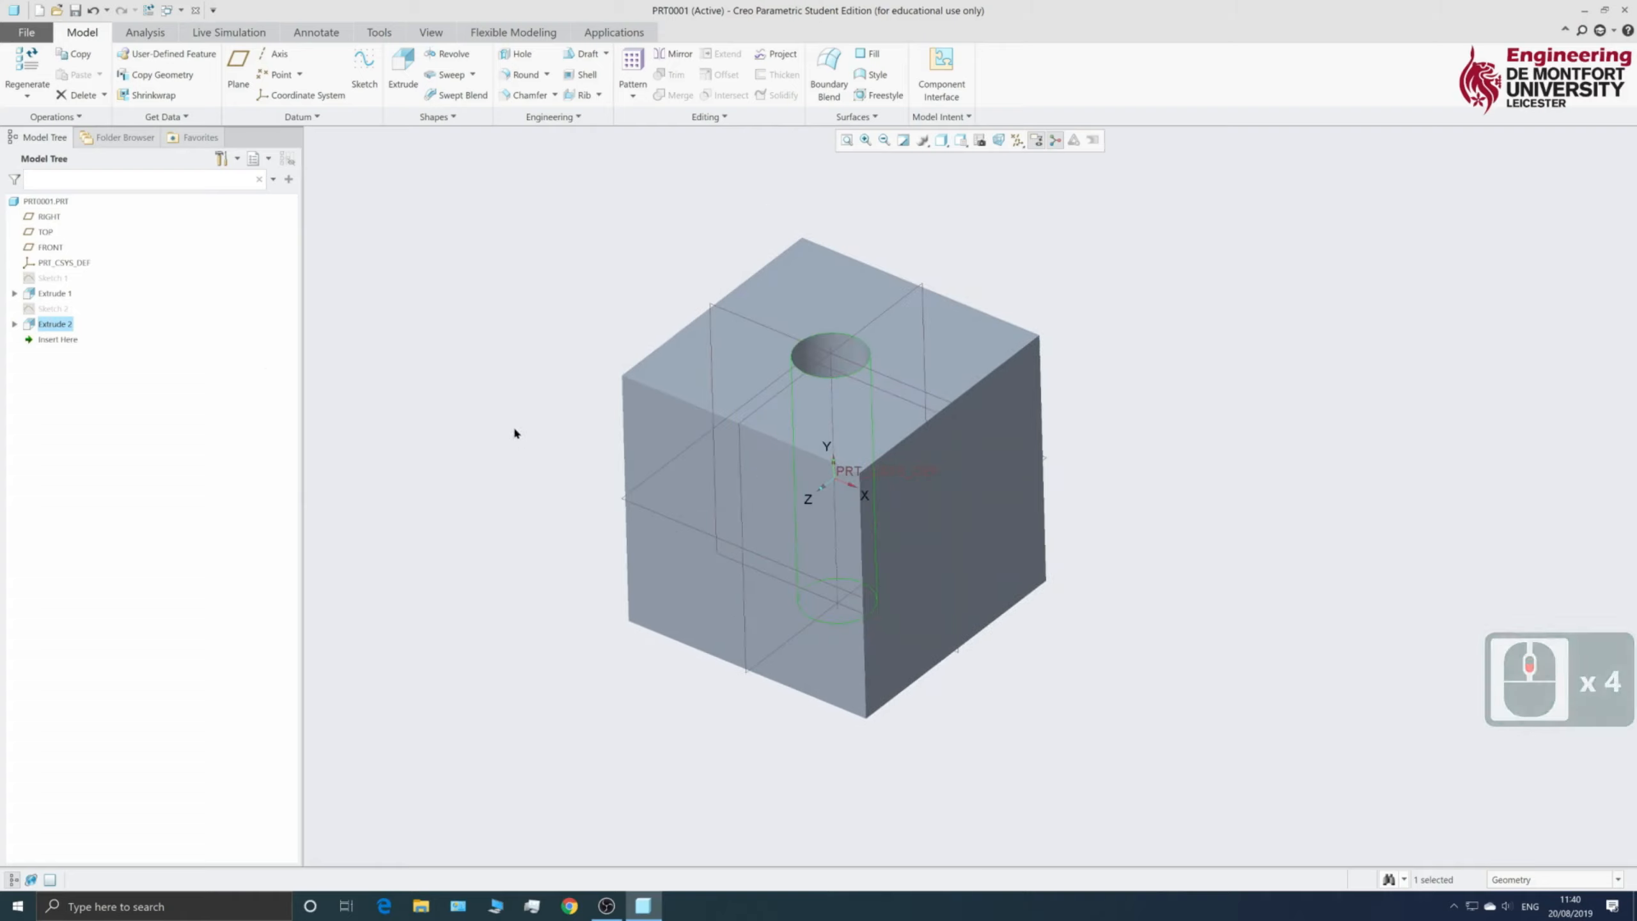
pyautogui.click(985, 217)
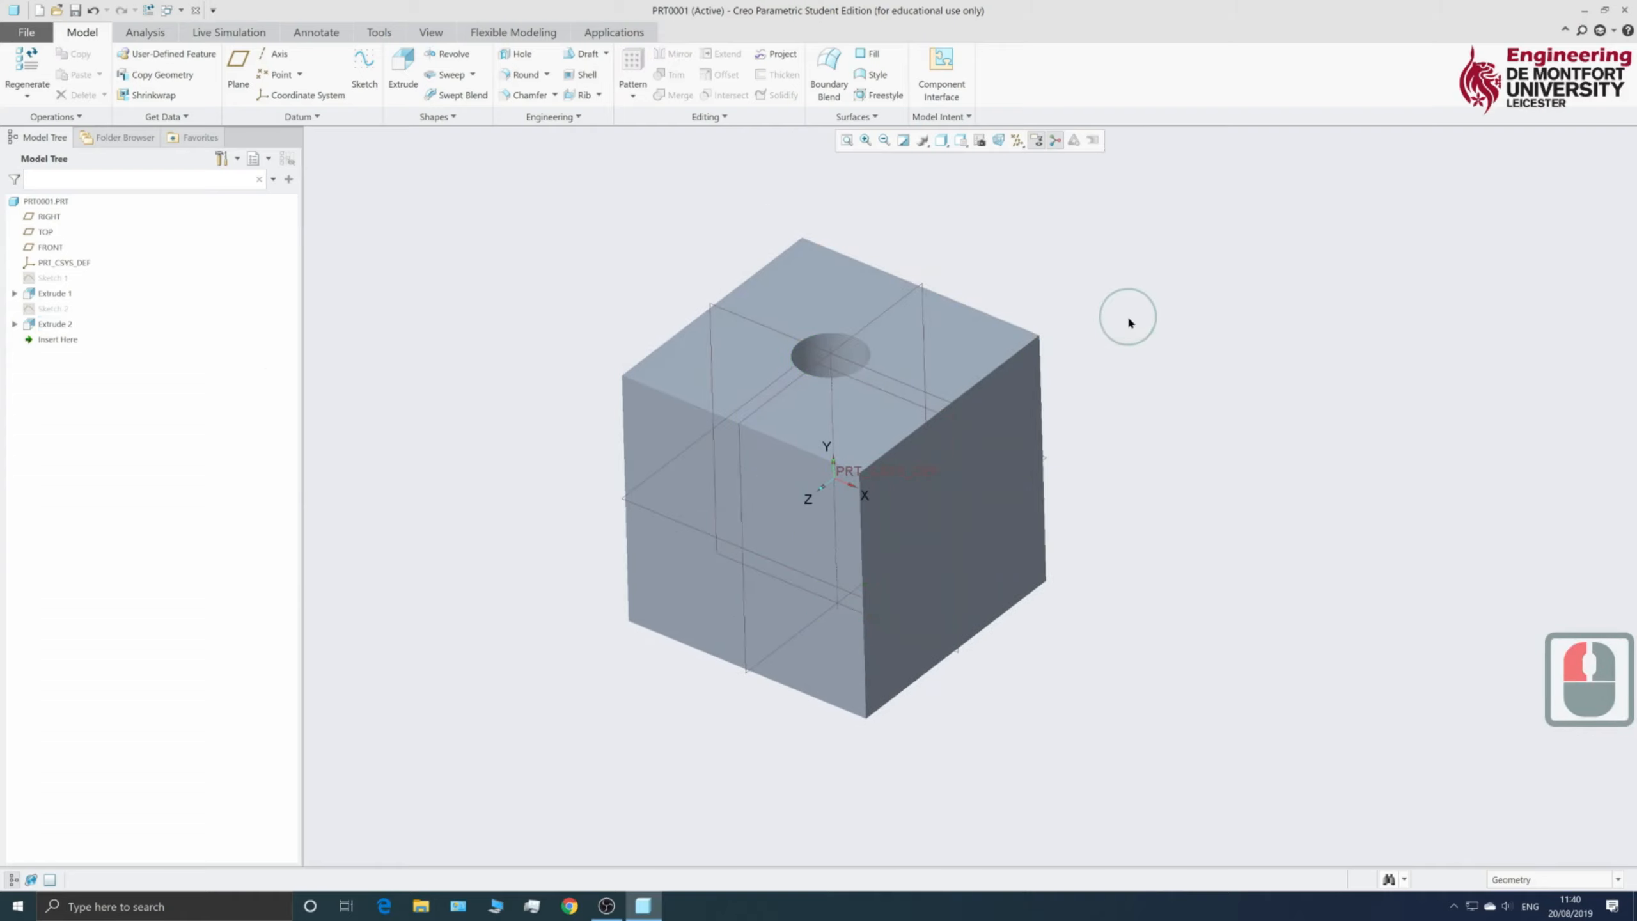